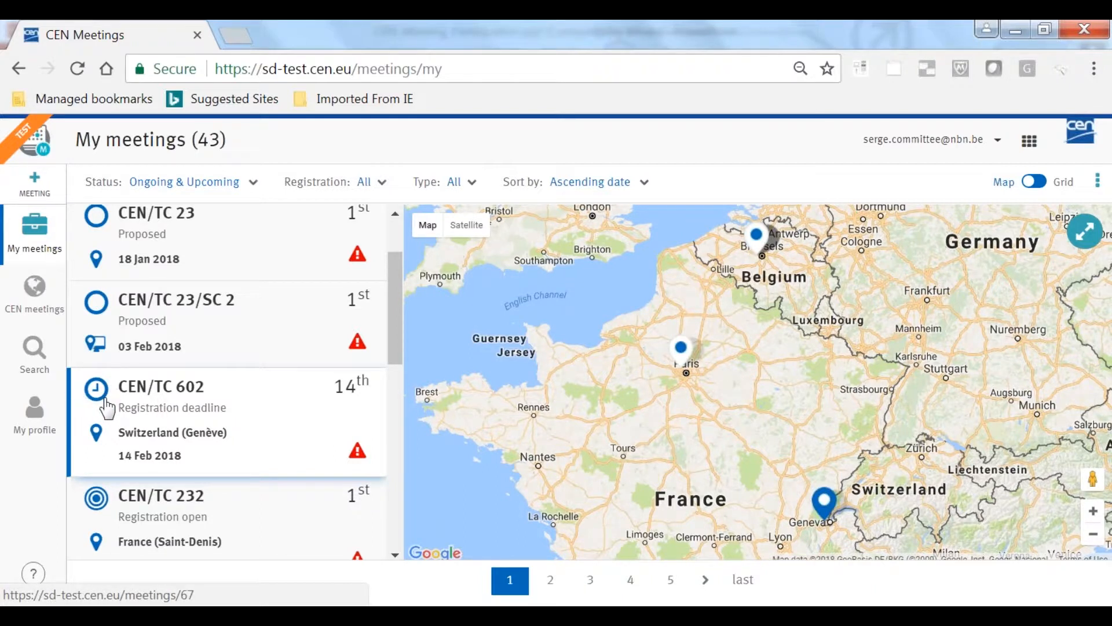
Browse the My meetings list and switch its display from map view to grid view
{"action": "scroll", "coordinate": [90, 457], "scroll_direction": "down", "scroll_amount": 2}
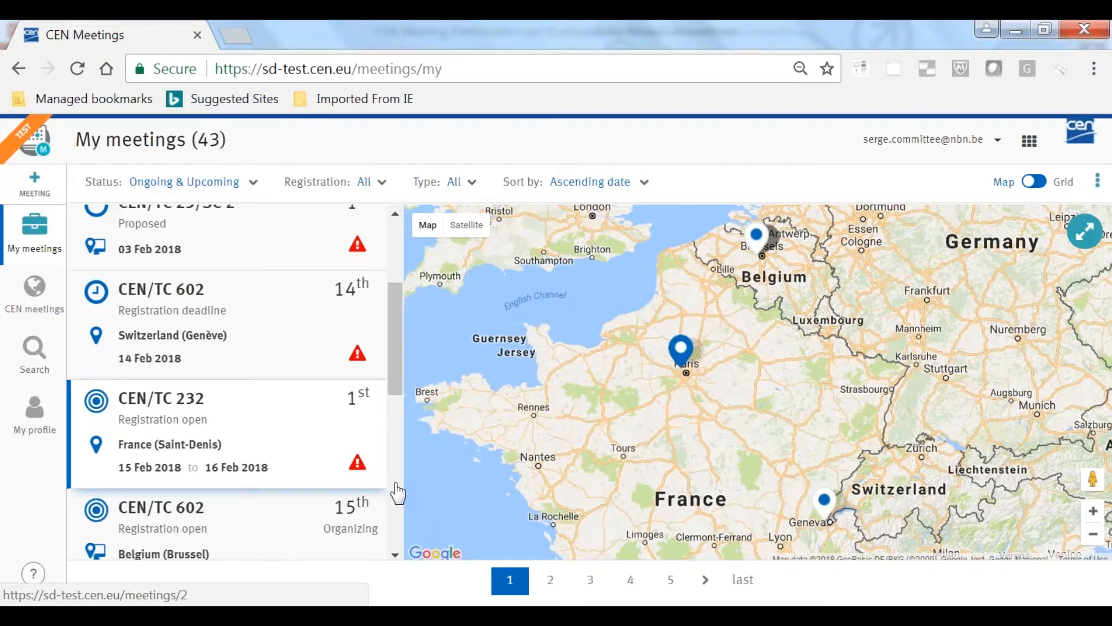
{"action": "left_click", "coordinate": [1040, 183]}
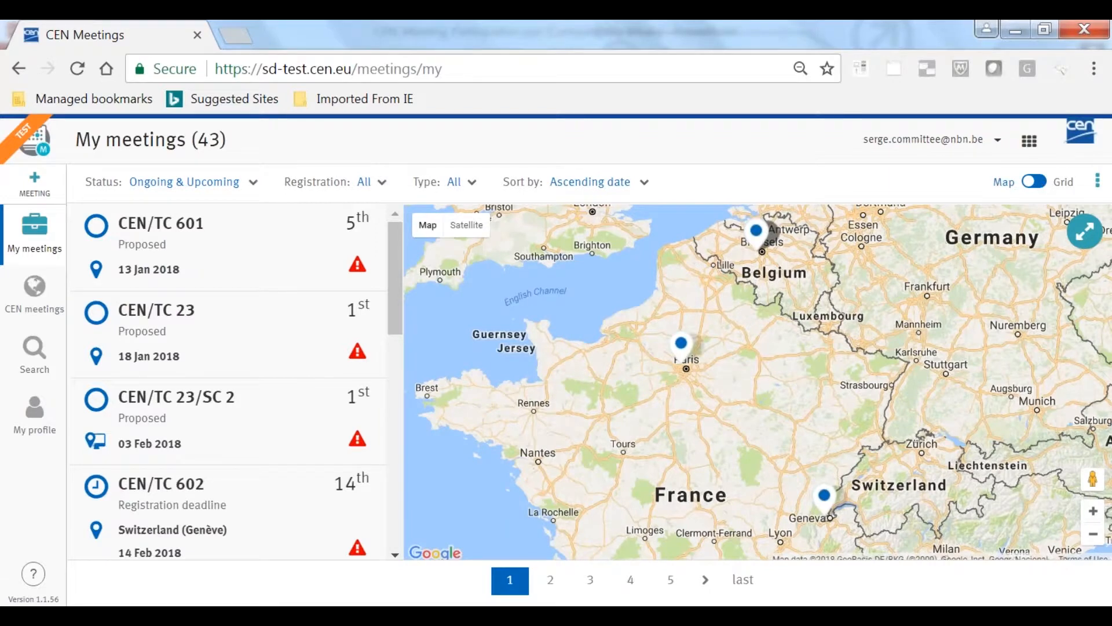
{"action": "left_click", "coordinate": [1034, 182]}
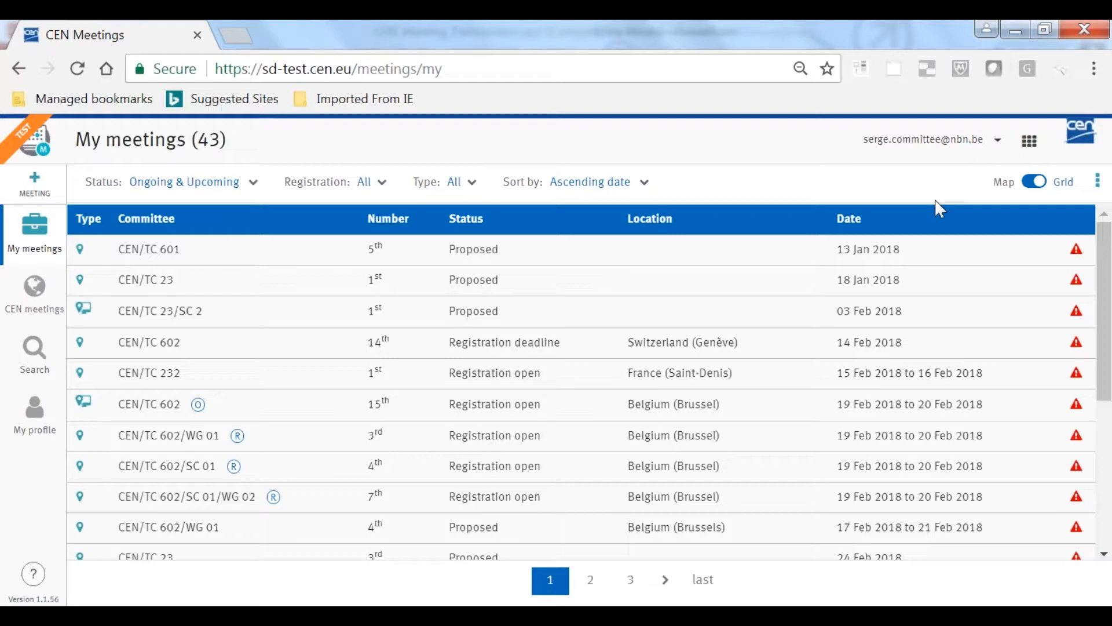
Open the participant profile and review its person information and passport information pages
{"action": "left_click", "coordinate": [35, 415]}
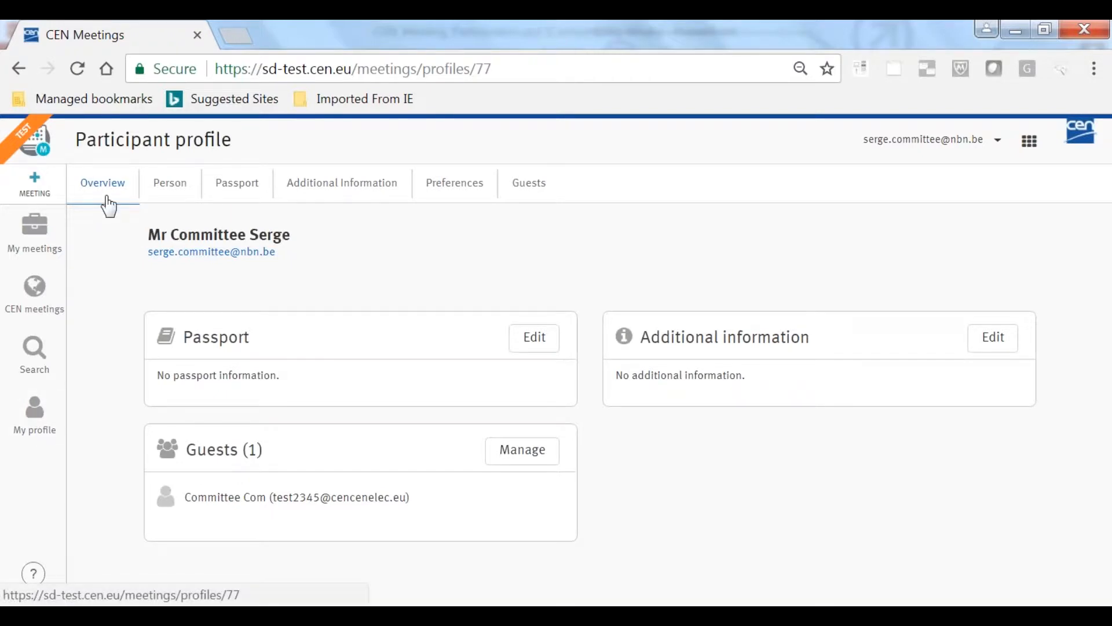
{"action": "left_click", "coordinate": [168, 192]}
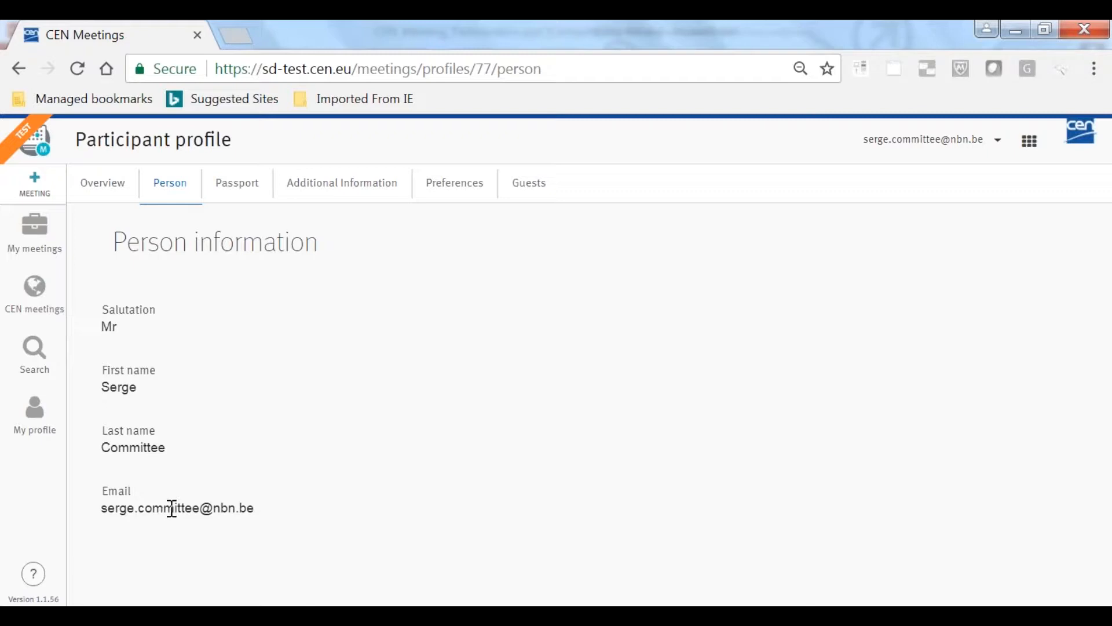
{"action": "left_click", "coordinate": [256, 193]}
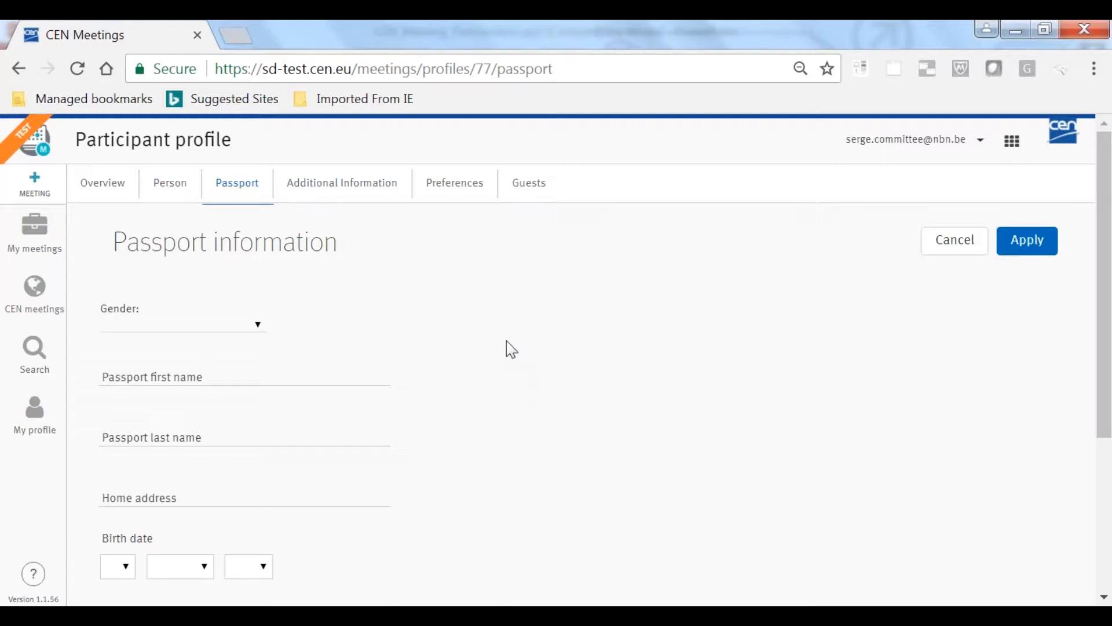
Enter "diet: no sugar" in the participant profile's additional information text
{"action": "left_click", "coordinate": [378, 201]}
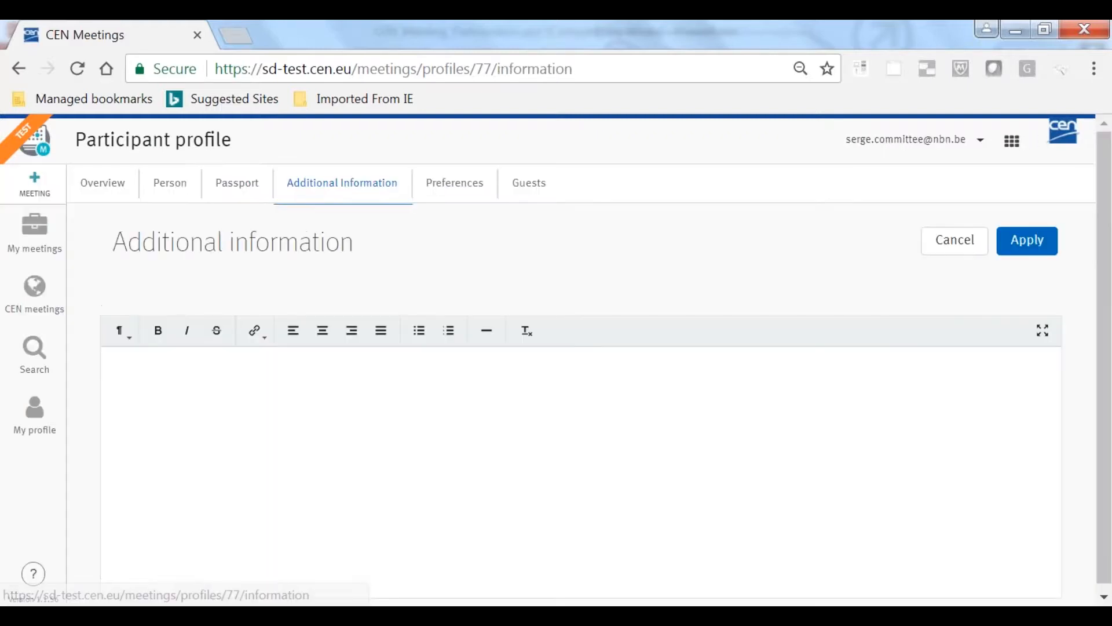
{"action": "left_click", "coordinate": [292, 391]}
{"action": "type", "text": "diet: no su"}
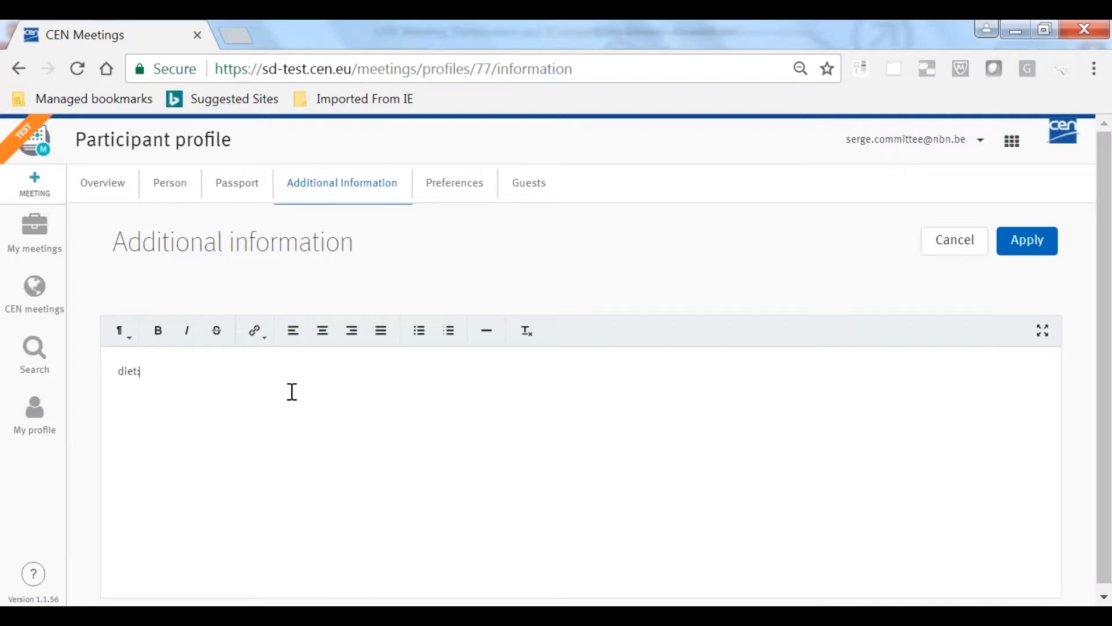
{"action": "type", "text": "gar"}
Review the profile's display preferences and the existing guest's profile, returning to the guest list
{"action": "left_click", "coordinate": [438, 193]}
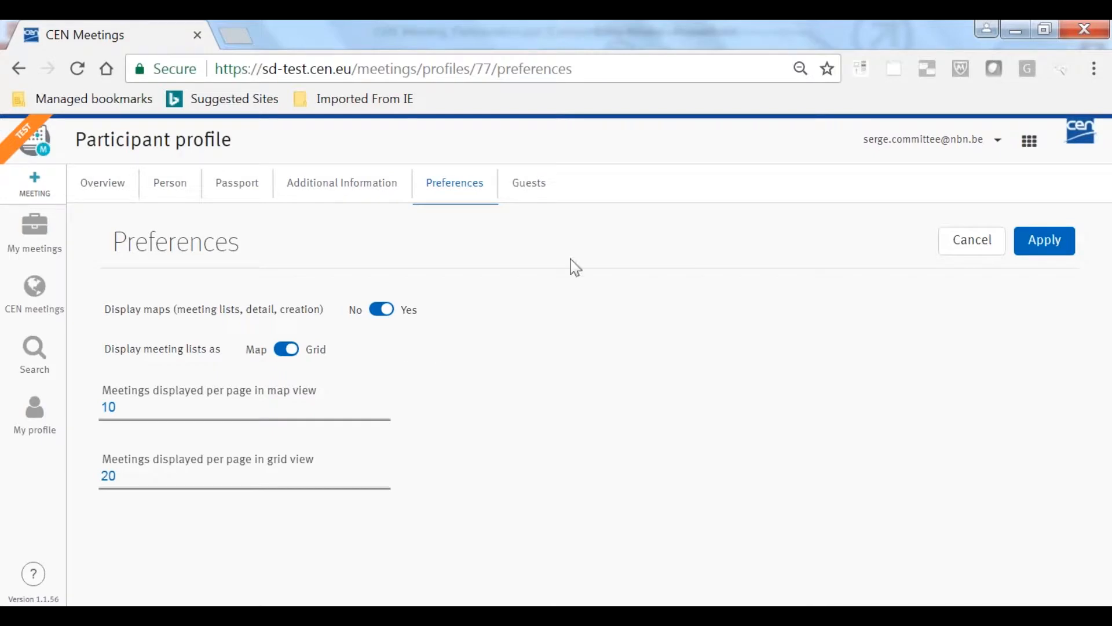
{"action": "left_click", "coordinate": [528, 184]}
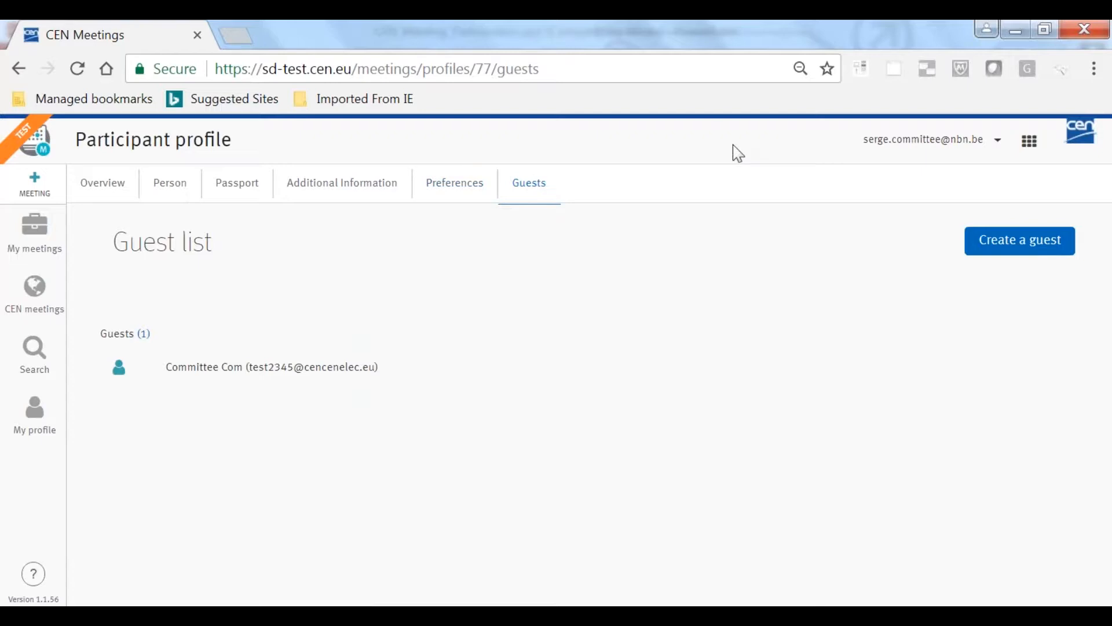
{"action": "left_click", "coordinate": [182, 371]}
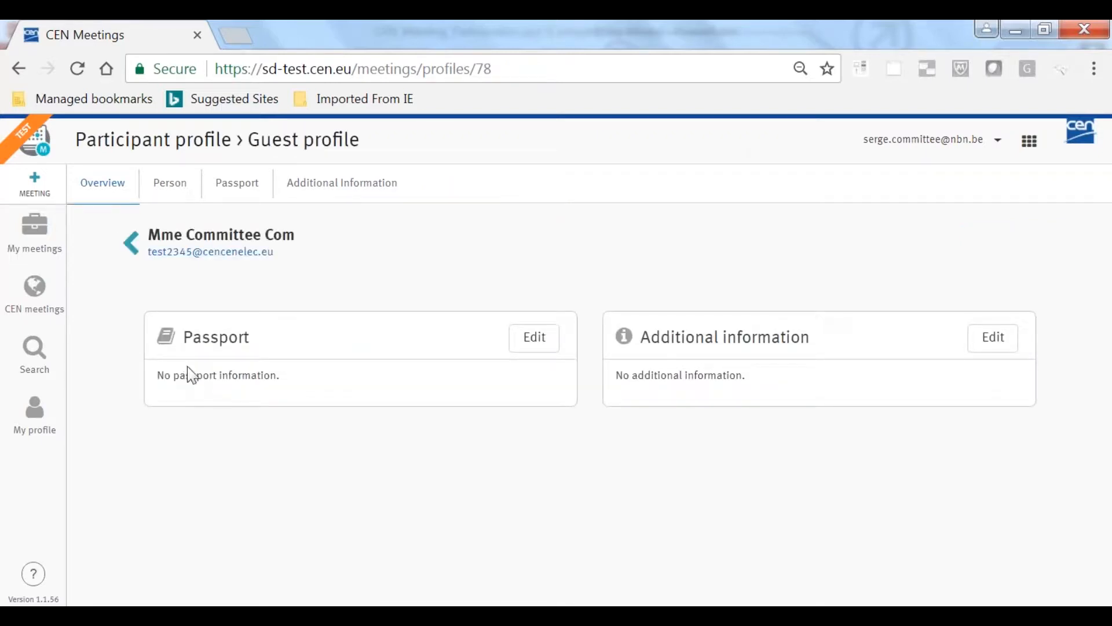
{"action": "left_click", "coordinate": [18, 70]}
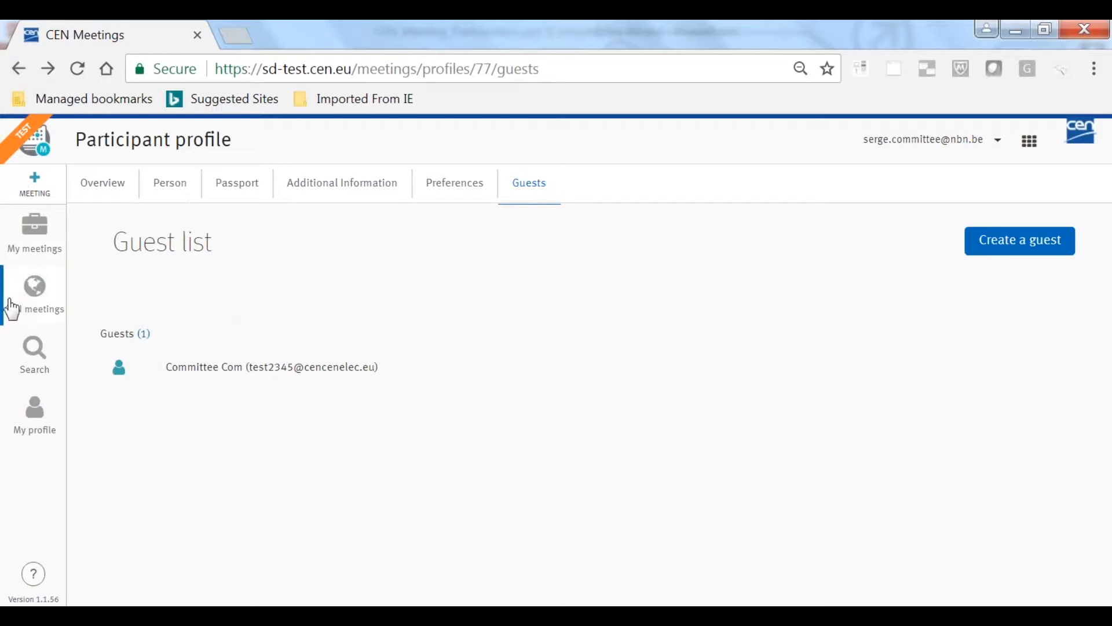
Return to My meetings and filter the list to meetings with the status Registration open
{"action": "left_click", "coordinate": [32, 248]}
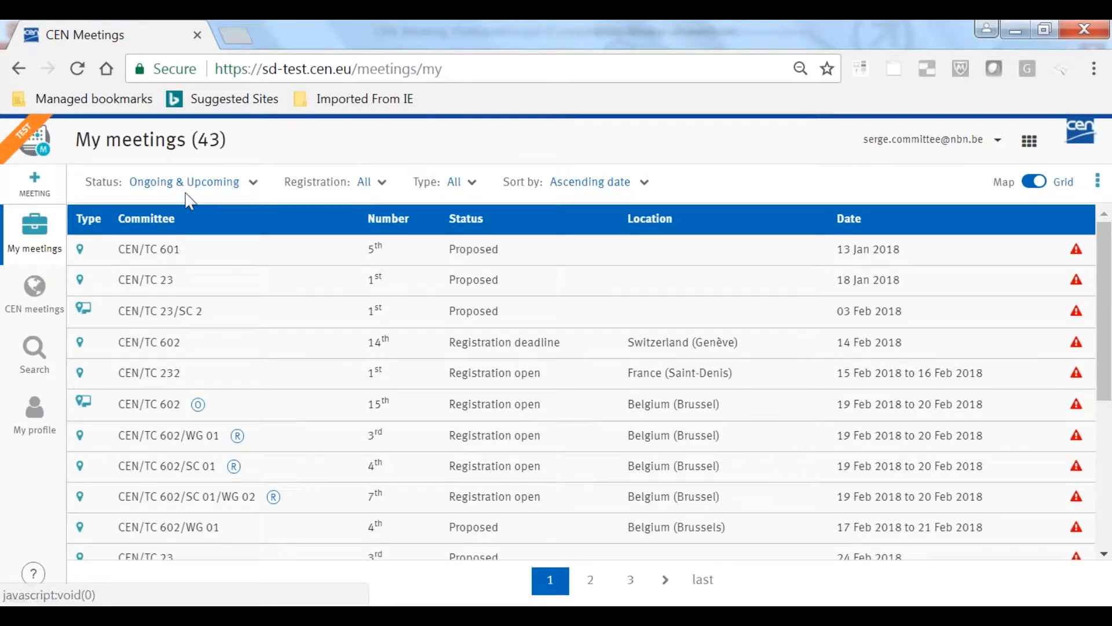
{"action": "left_click", "coordinate": [253, 185]}
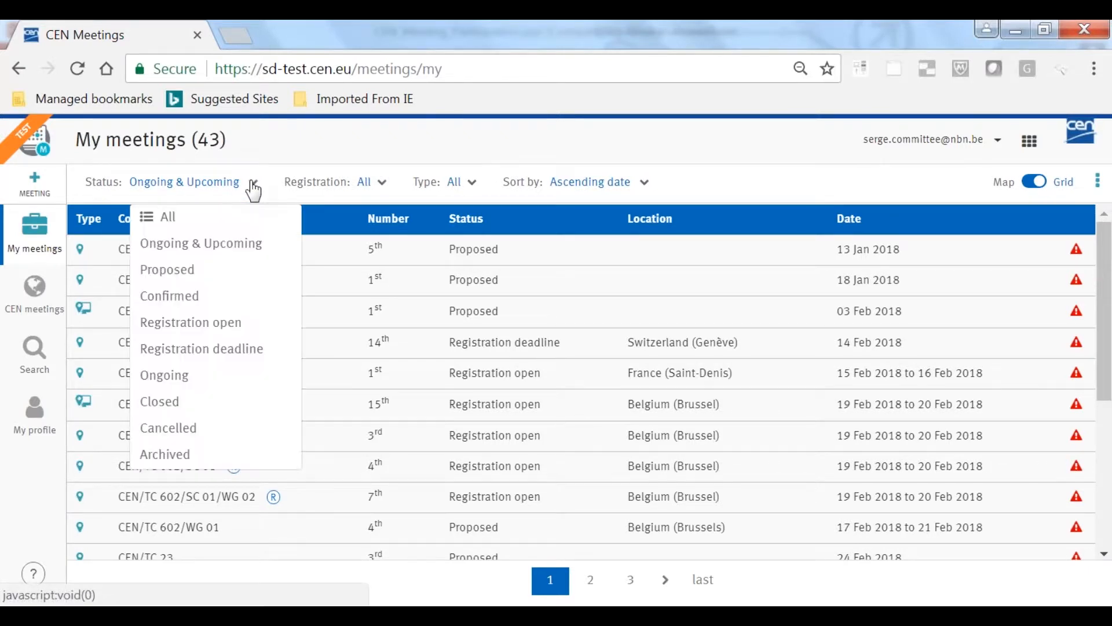
{"action": "left_click", "coordinate": [171, 328]}
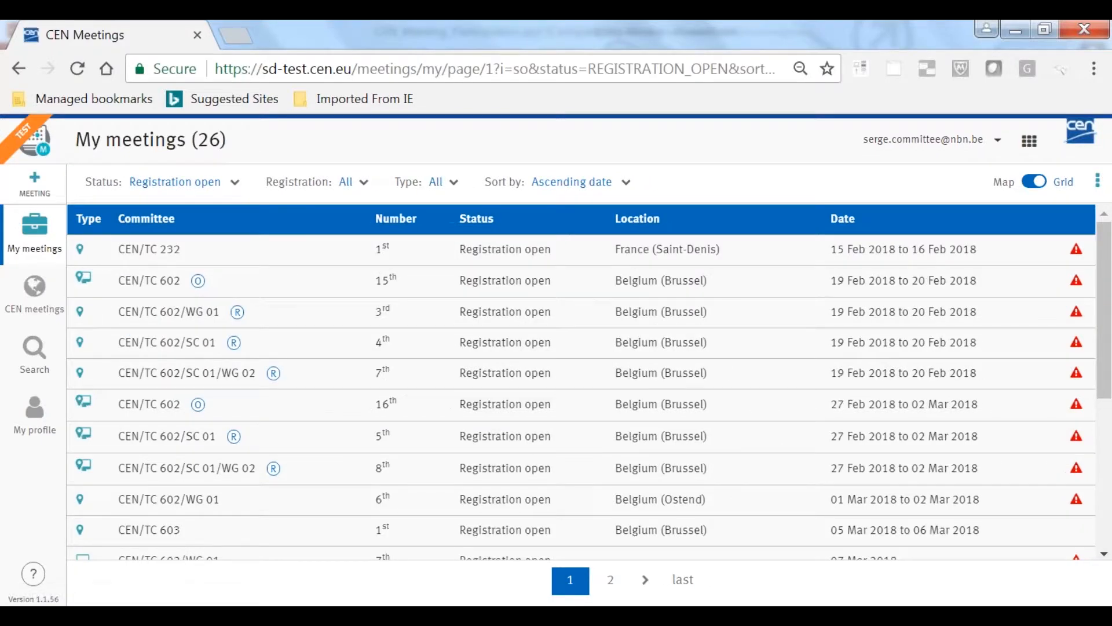
Reset the meeting status filter to All and look through the registration and type filter options
{"action": "left_click", "coordinate": [229, 183]}
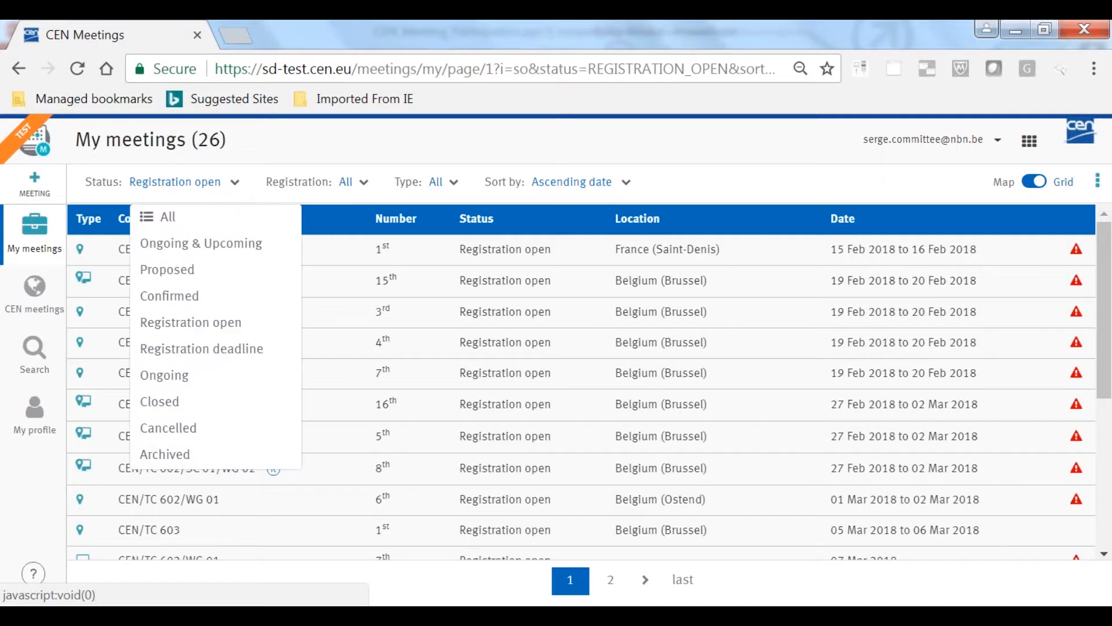
{"action": "left_click", "coordinate": [196, 220]}
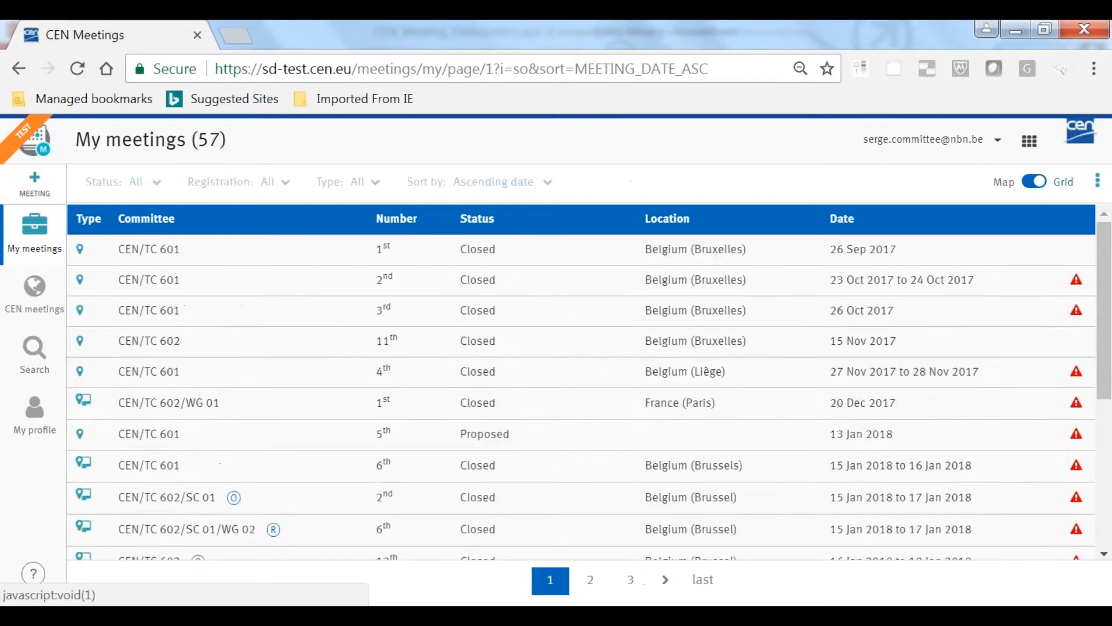
{"action": "left_click", "coordinate": [283, 185]}
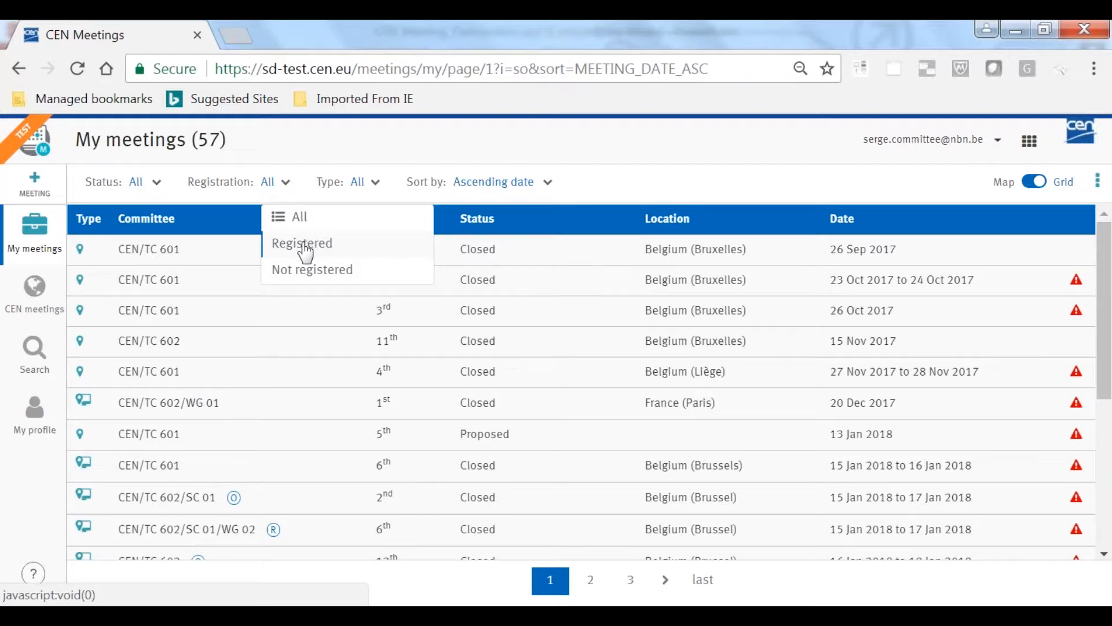
{"action": "left_click", "coordinate": [359, 182]}
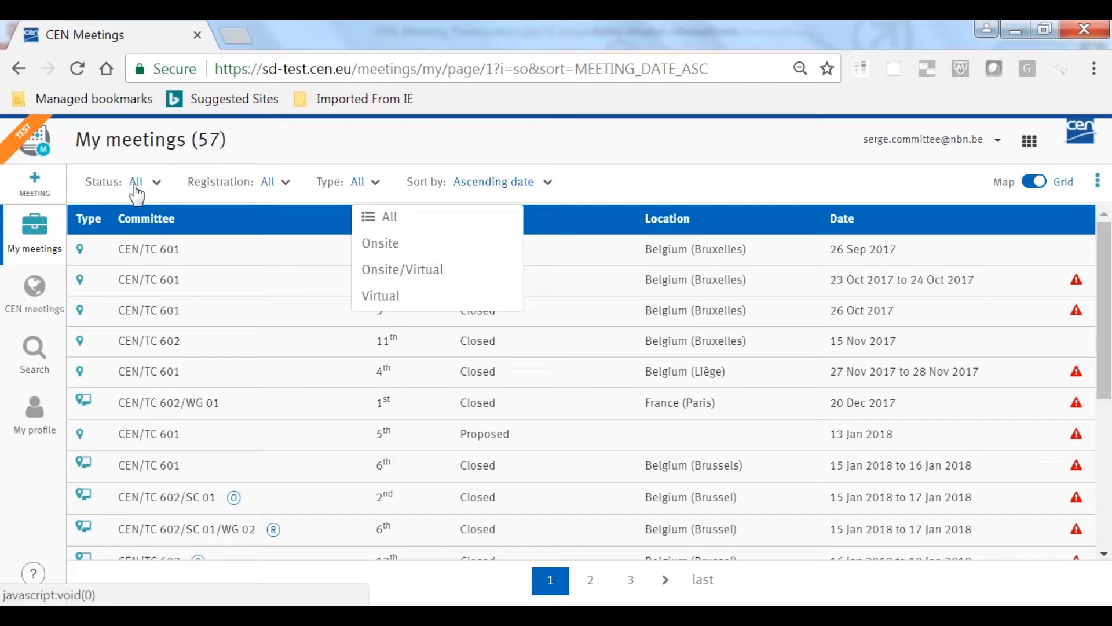
{"action": "left_click", "coordinate": [617, 178]}
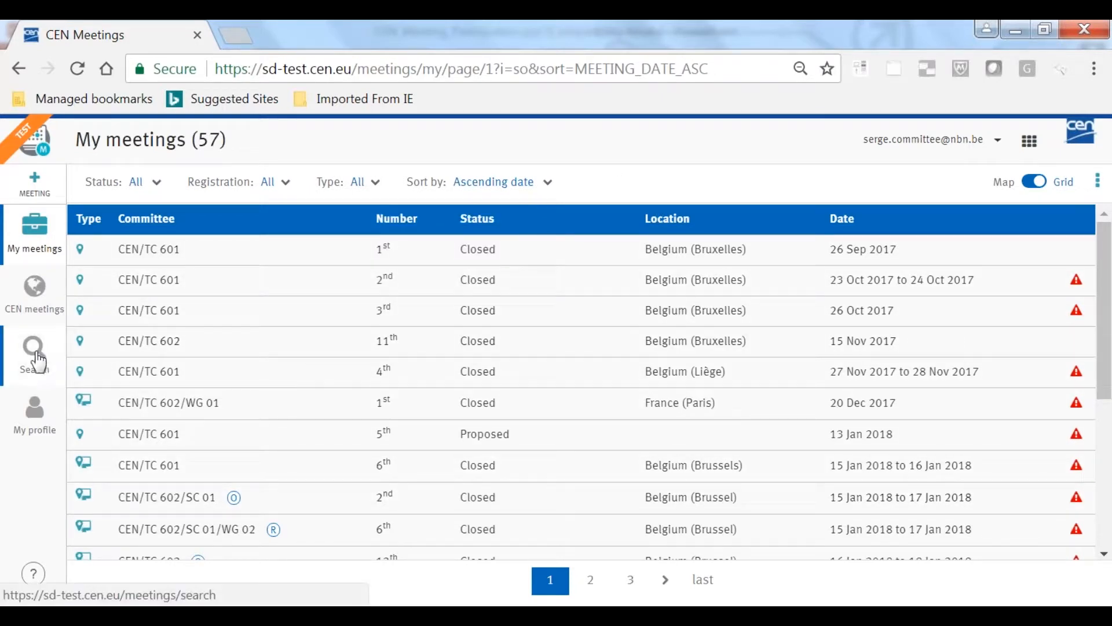
Filter the meetings by status Registration open and open the 15th CEN/TC 602 meeting's detail
{"action": "left_click", "coordinate": [139, 181]}
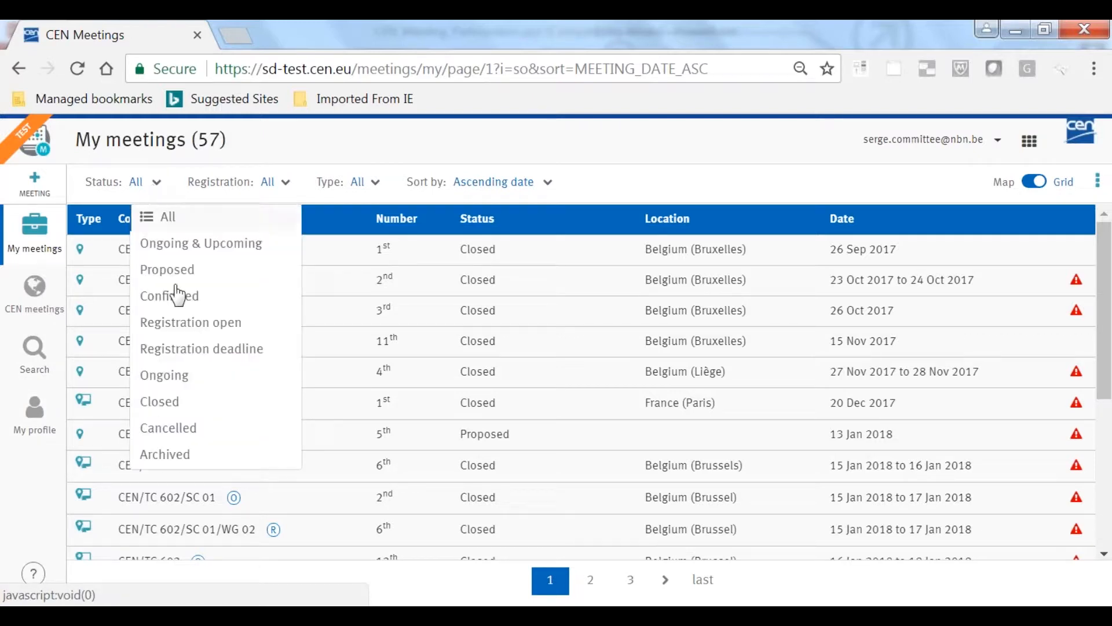
{"action": "left_click", "coordinate": [184, 324]}
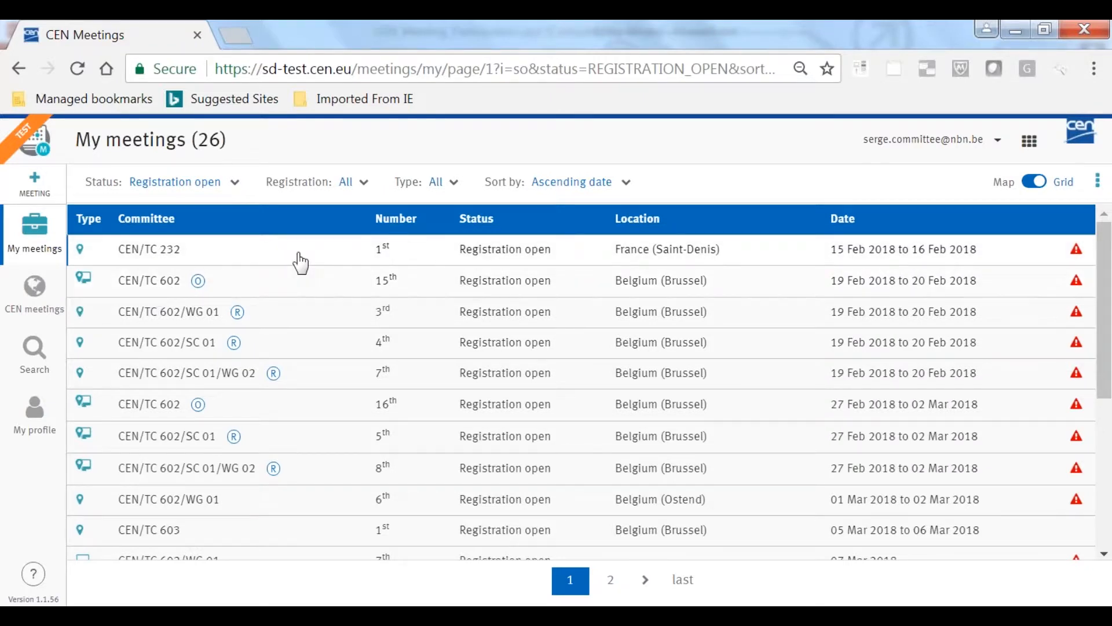
{"action": "left_click", "coordinate": [170, 288]}
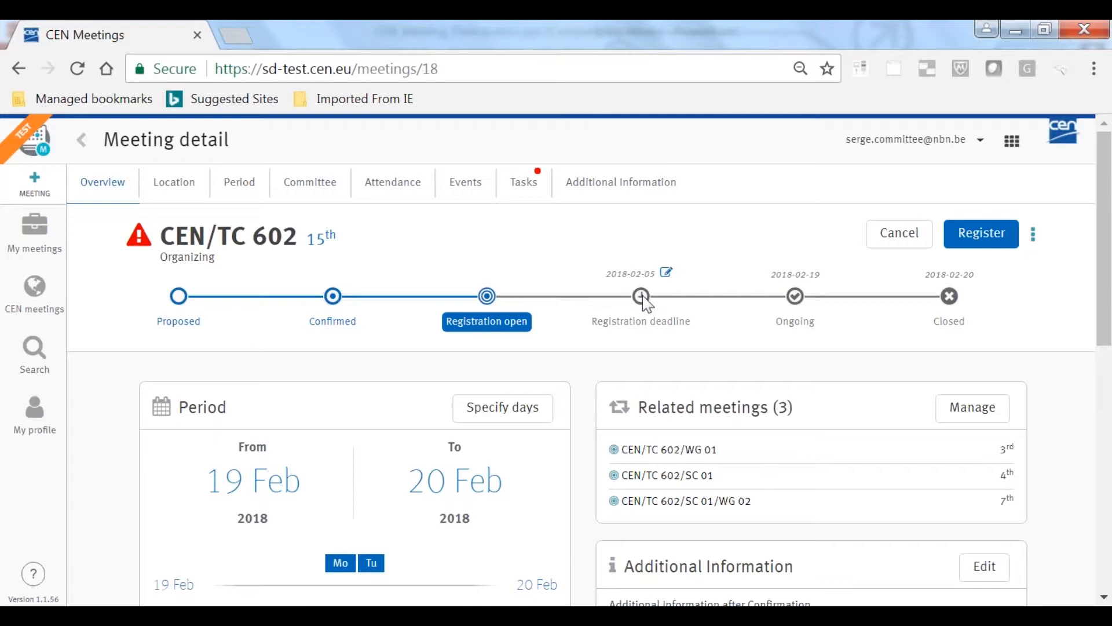
Set the CEN/TC 602 meeting's registration deadline to 2018-02-08 and save the change
{"action": "left_click", "coordinate": [666, 272]}
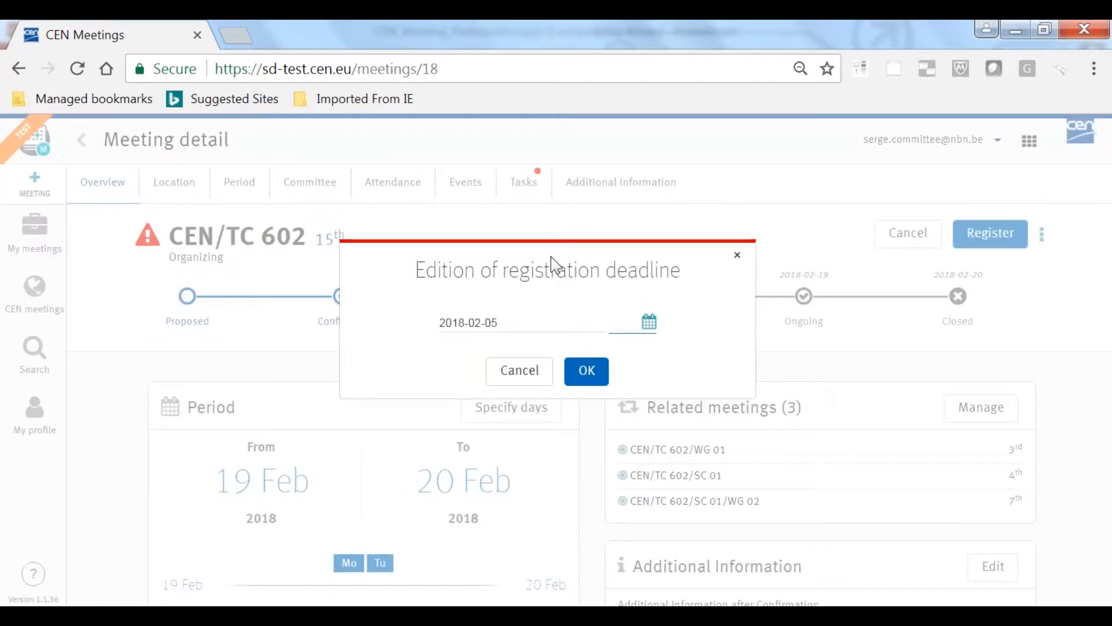
{"action": "left_click", "coordinate": [529, 322]}
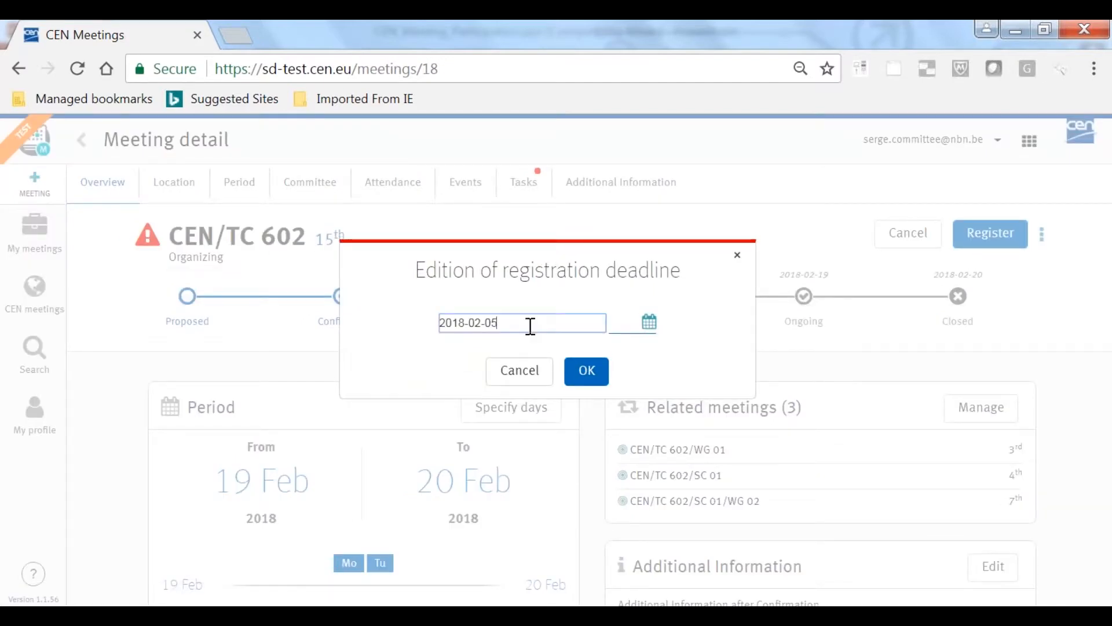
{"action": "left_click", "coordinate": [651, 323]}
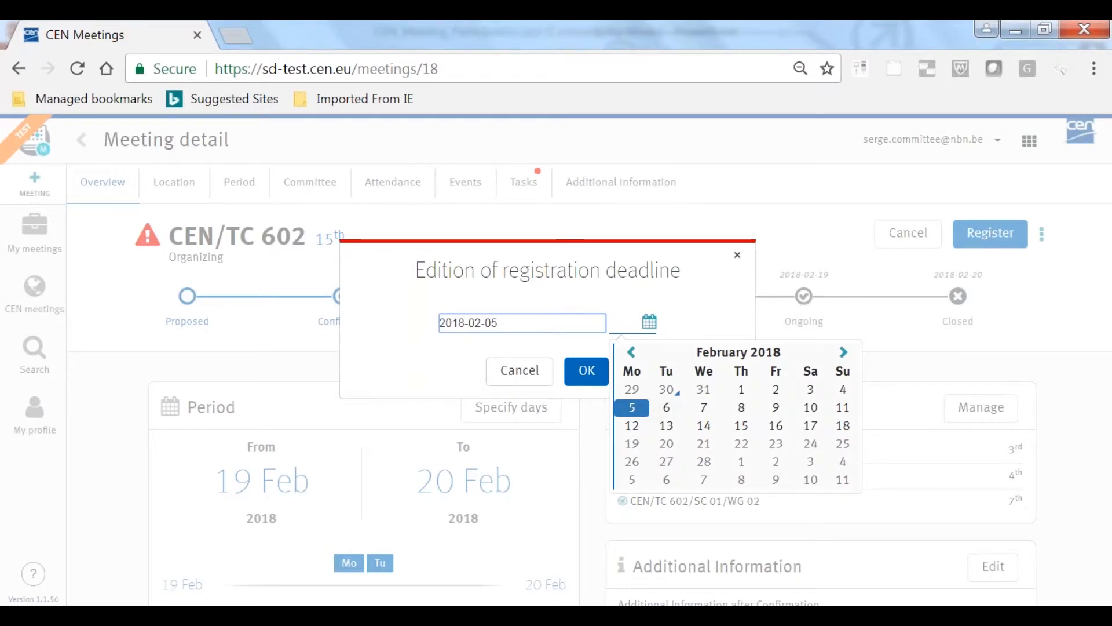
{"action": "left_click", "coordinate": [741, 408]}
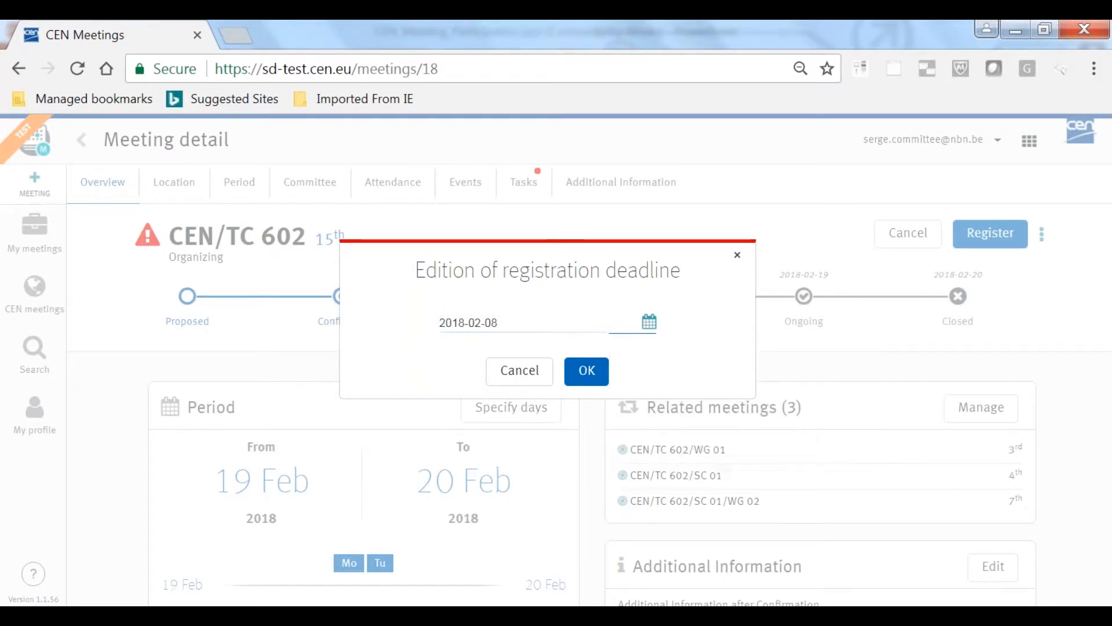
{"action": "left_click", "coordinate": [587, 371]}
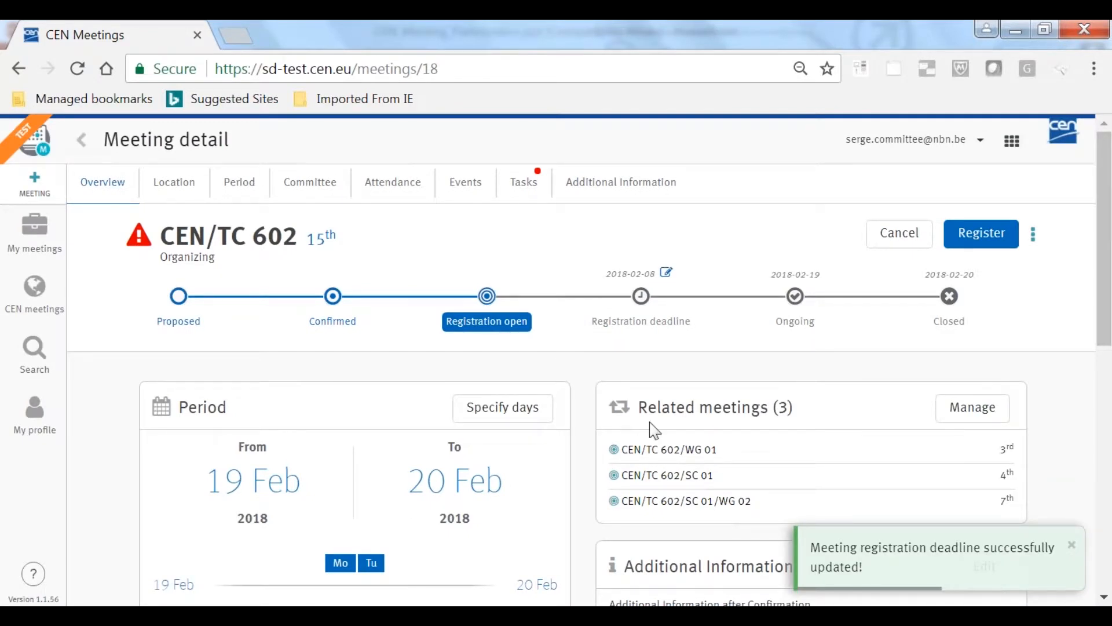
Review the meeting overview's sections and open the onsite/virtual location for editing
{"action": "scroll", "coordinate": [629, 373], "scroll_direction": "down", "scroll_amount": 3}
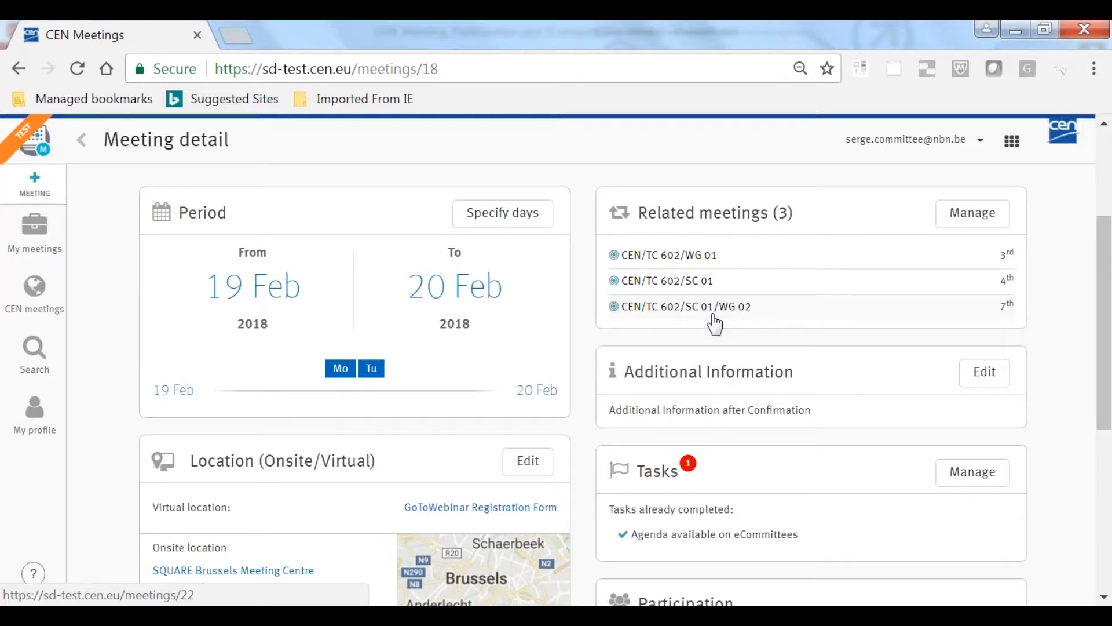
{"action": "scroll", "coordinate": [637, 329], "scroll_direction": "down", "scroll_amount": 3}
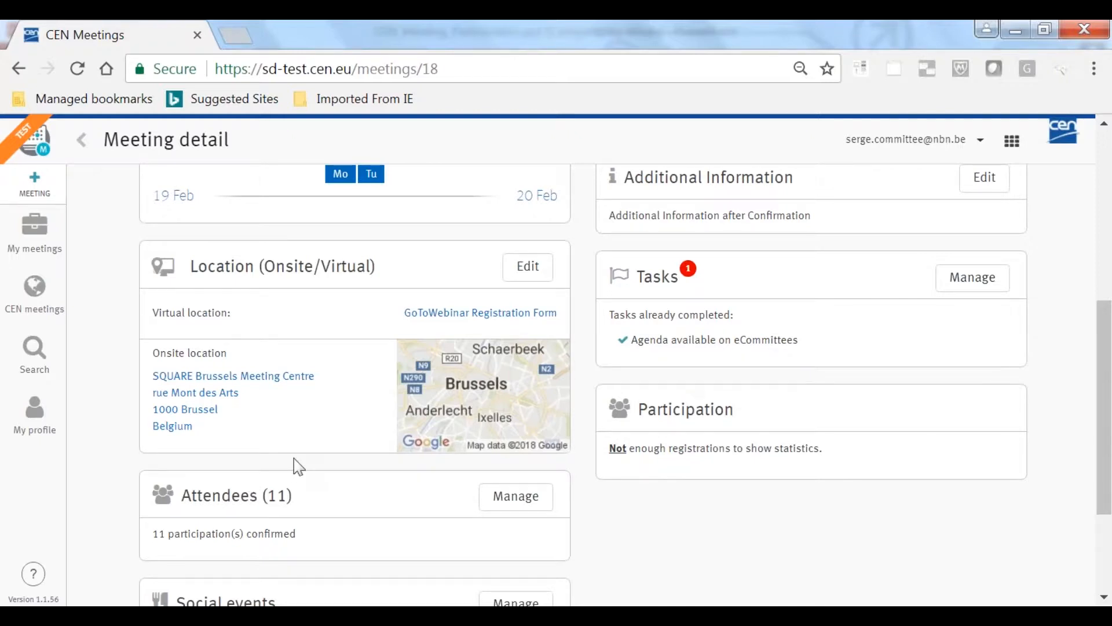
{"action": "left_click", "coordinate": [536, 269]}
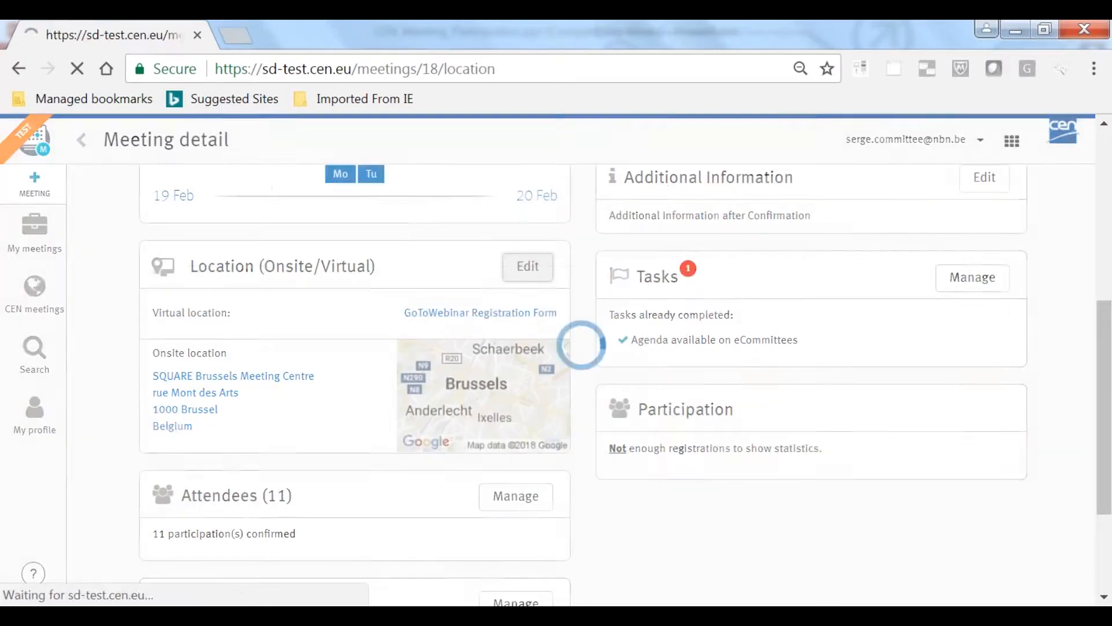
{"action": "scroll", "coordinate": [539, 268], "scroll_direction": "down", "scroll_amount": 2}
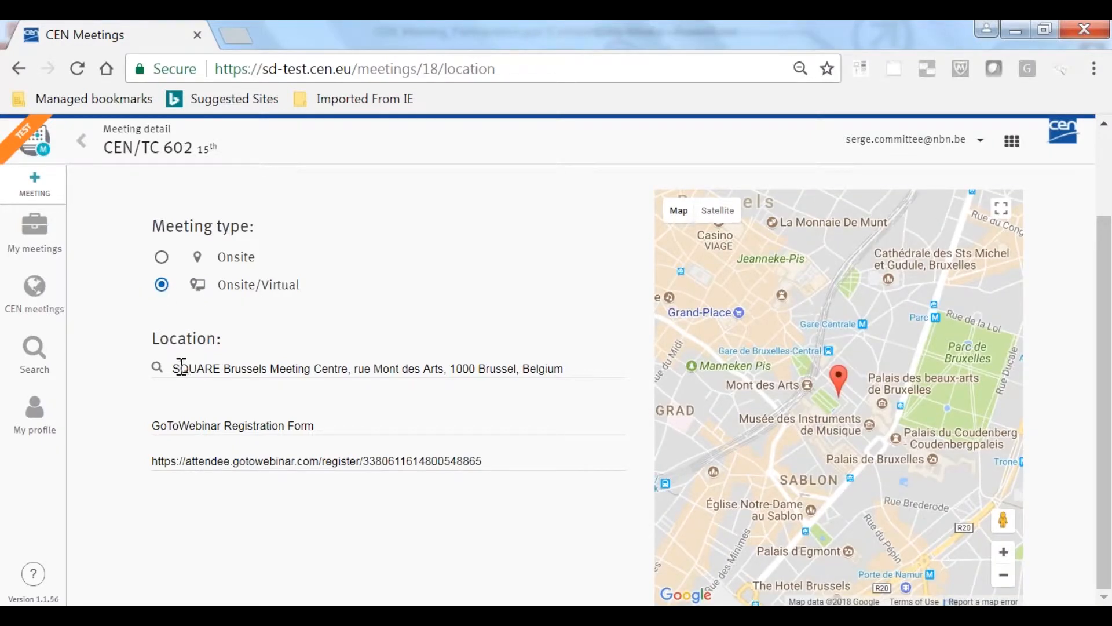
Examine the meeting's onsite address and the name and link of its virtual location
{"action": "left_click_drag", "start_coordinate": [181, 368], "coordinate": [569, 388]}
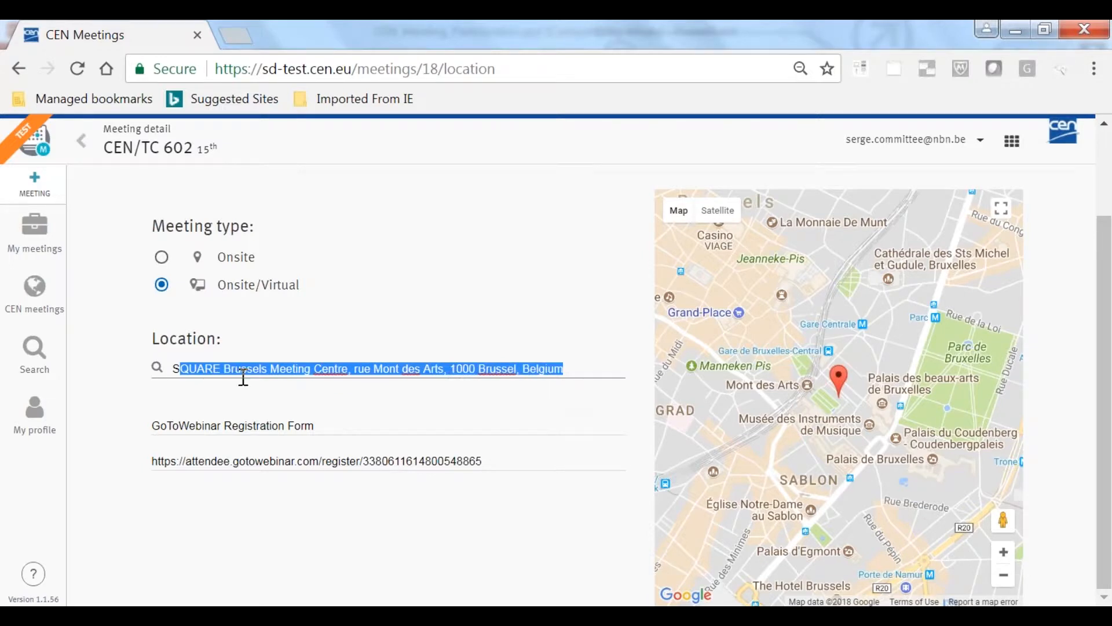
{"action": "left_click", "coordinate": [156, 423]}
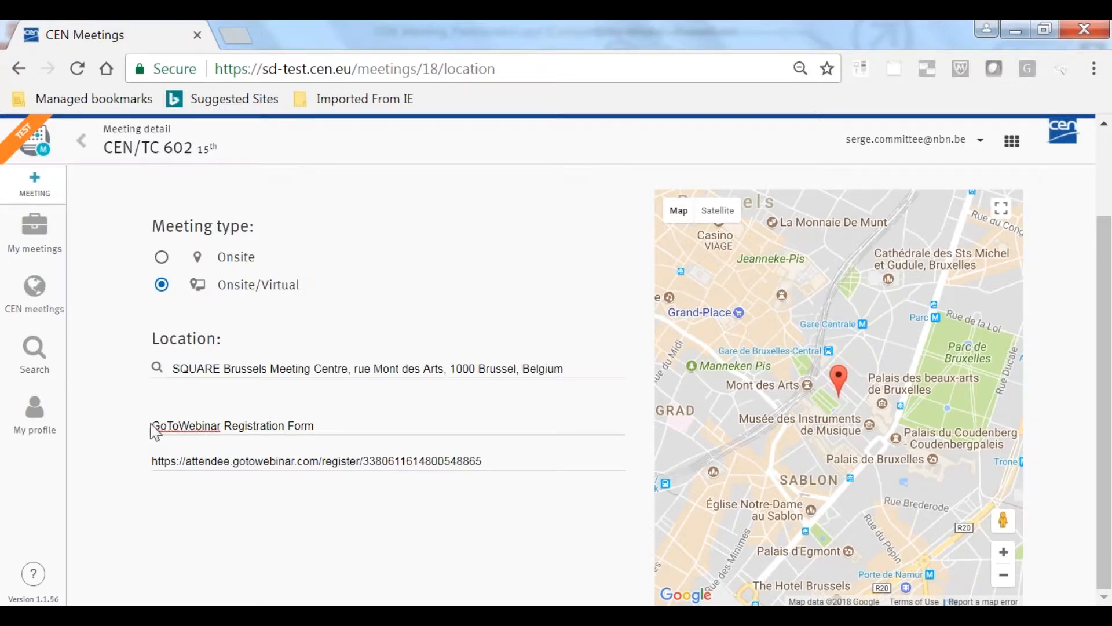
{"action": "left_click_drag", "start_coordinate": [151, 425], "coordinate": [268, 423]}
{"action": "left_click", "coordinate": [369, 422]}
{"action": "left_click_drag", "start_coordinate": [492, 461], "coordinate": [154, 461]}
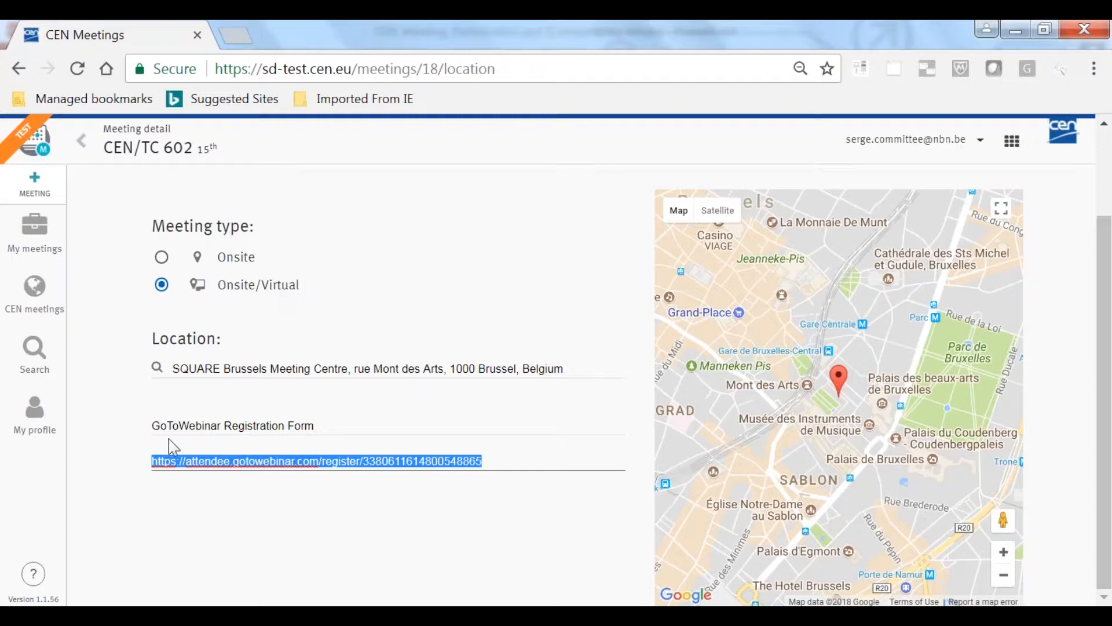
Try inserting "test" before the virtual location's link, remove it, and leave the location form without applying changes
{"action": "left_click", "coordinate": [158, 423]}
{"action": "left_click_drag", "start_coordinate": [158, 423], "coordinate": [325, 418]}
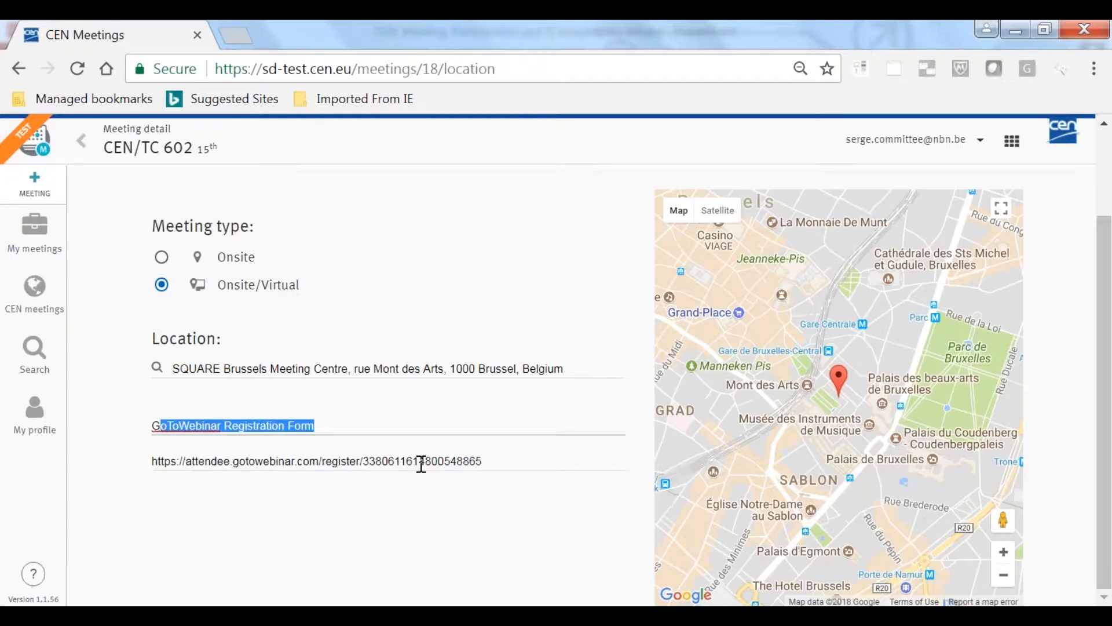
{"action": "left_click", "coordinate": [497, 462]}
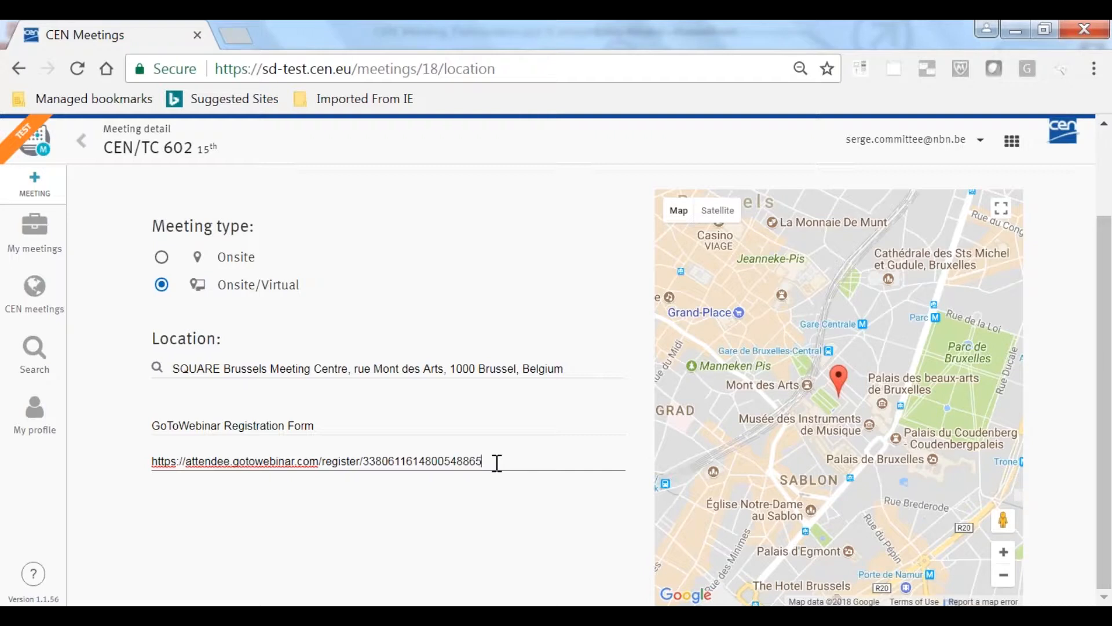
{"action": "left_click", "coordinate": [153, 461]}
{"action": "type", "text": "test"}
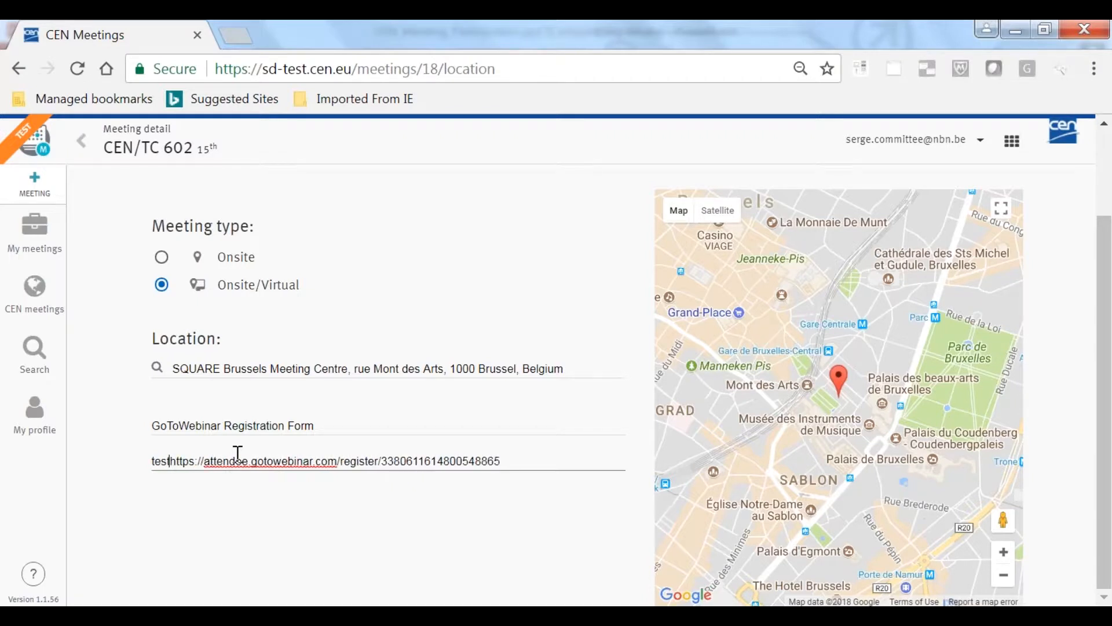
{"action": "key", "text": "BackSpace"}
{"action": "key", "text": "BackSpace"}
{"action": "key", "text": "BackSpace"}
{"action": "key", "text": "BackSpace"}
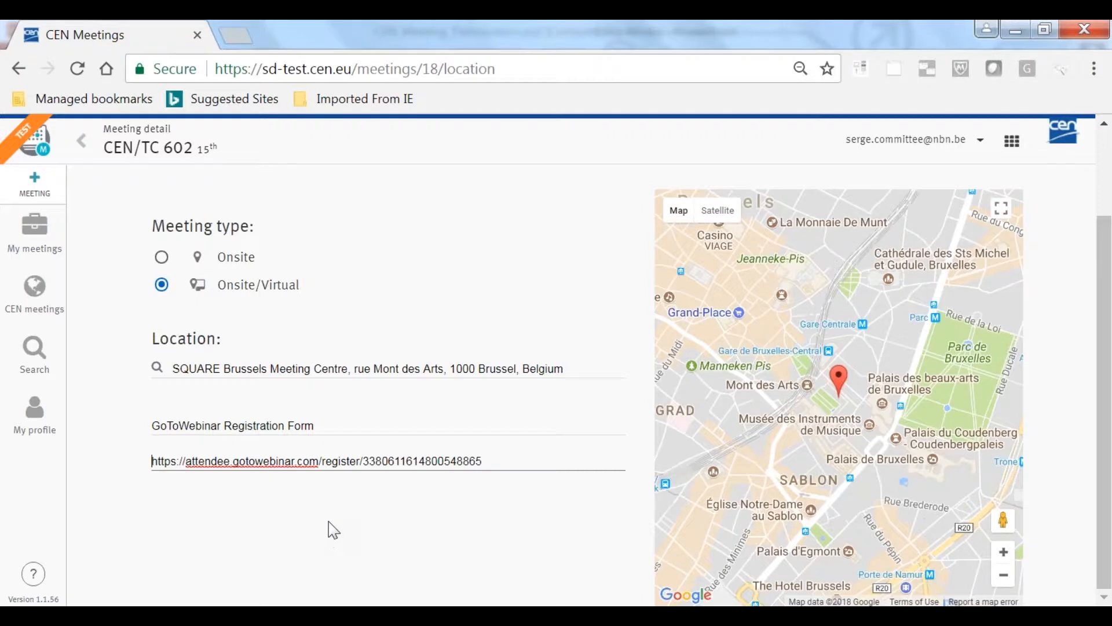
{"action": "scroll", "coordinate": [329, 529], "scroll_direction": "up", "scroll_amount": 2}
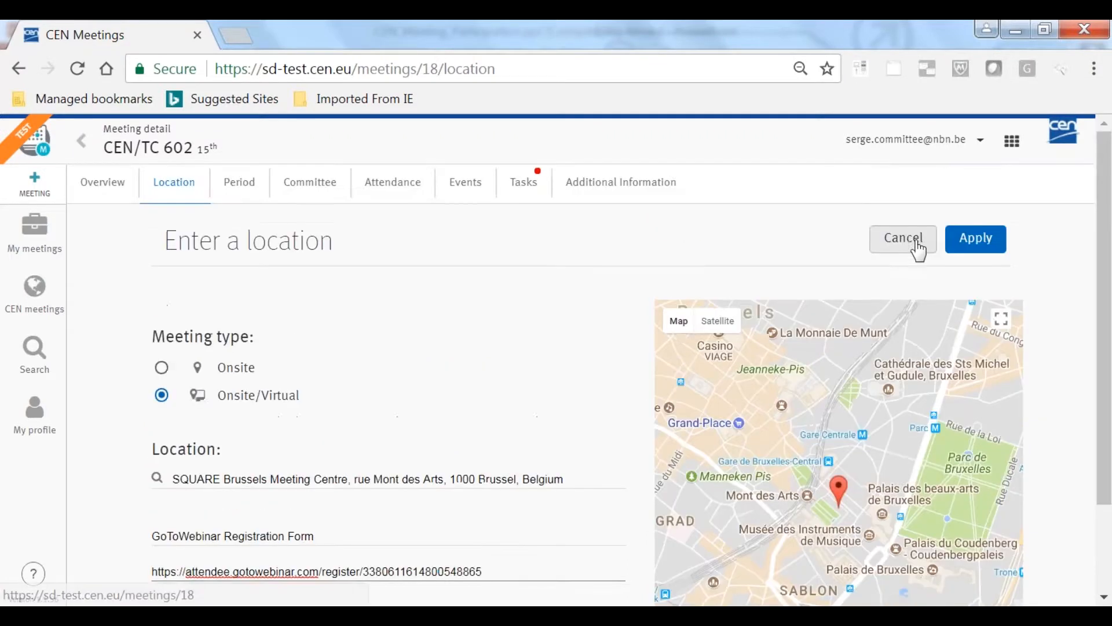
{"action": "left_click", "coordinate": [914, 246]}
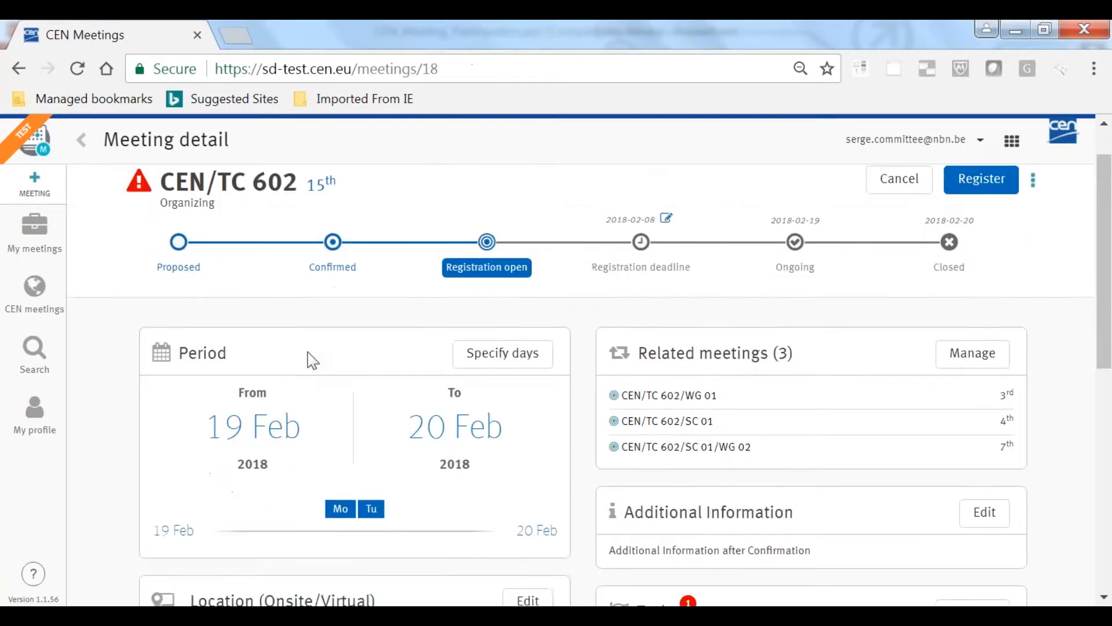
Unmark the meeting task "Agenda available on eCommittees" as completed and apply the change
{"action": "scroll", "coordinate": [308, 360], "scroll_direction": "down", "scroll_amount": 3}
{"action": "mouse_move", "coordinate": [356, 376]}
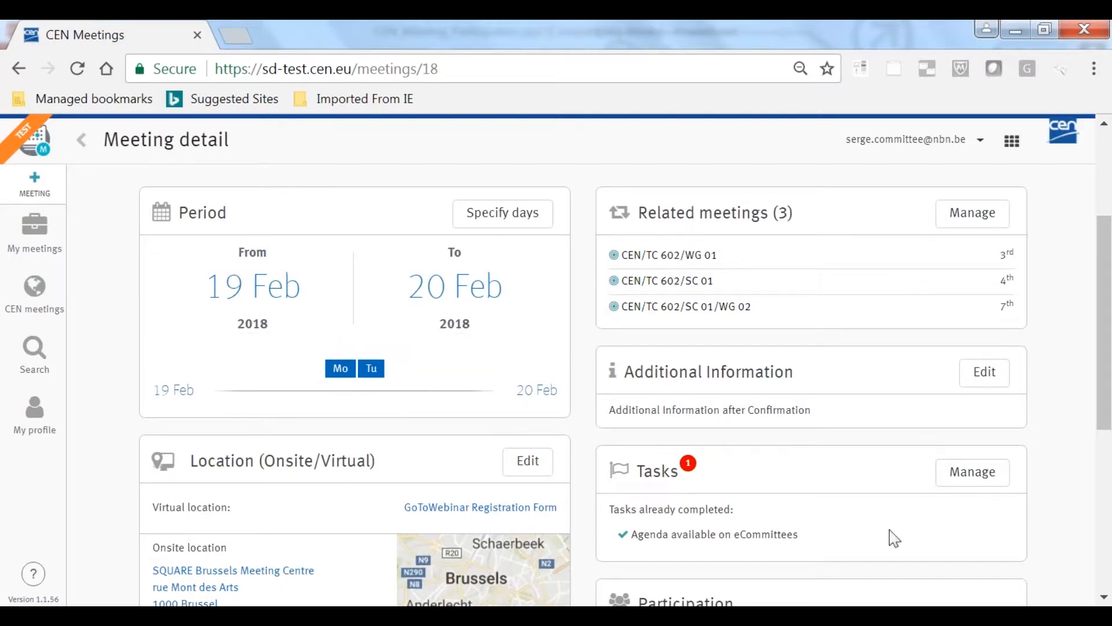
{"action": "scroll", "coordinate": [895, 524], "scroll_direction": "down", "scroll_amount": 2}
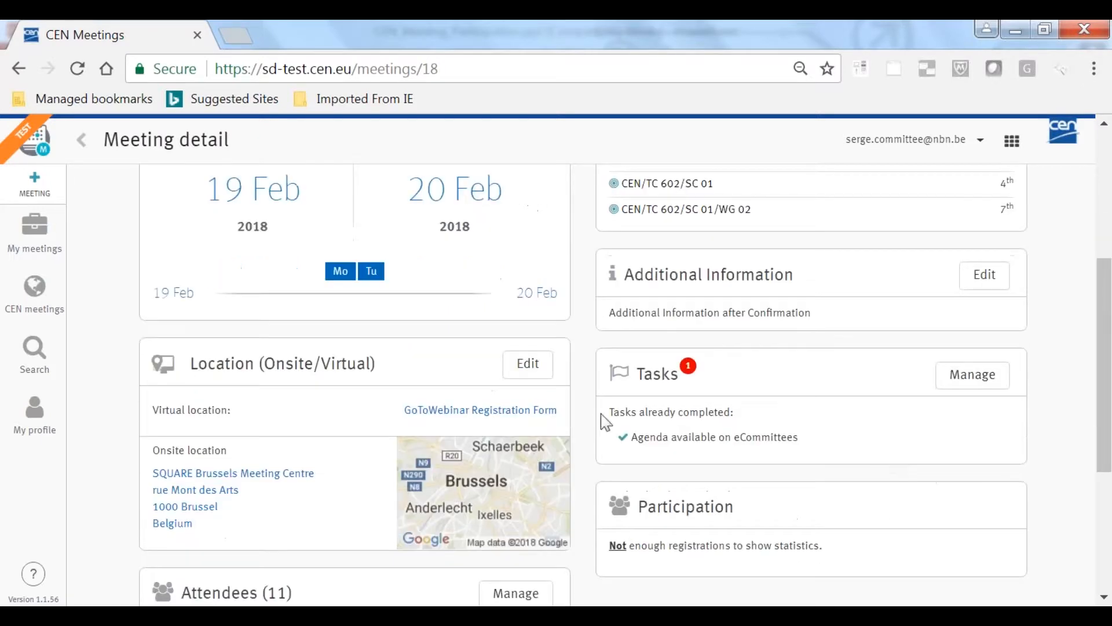
{"action": "left_click", "coordinate": [977, 376]}
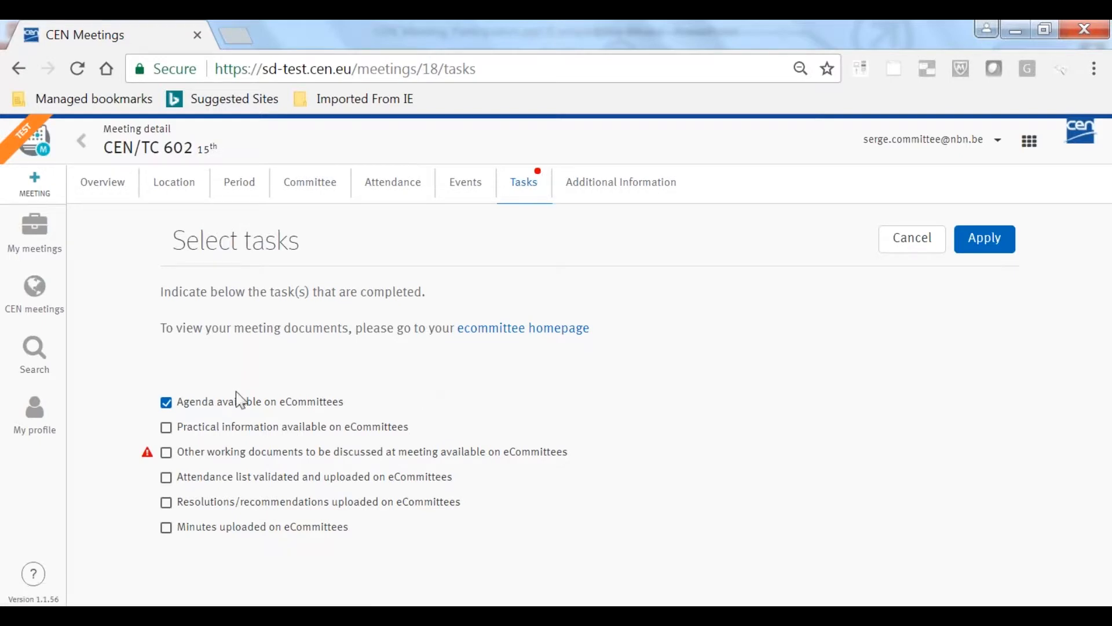
{"action": "left_click", "coordinate": [166, 402]}
{"action": "left_click", "coordinate": [992, 246]}
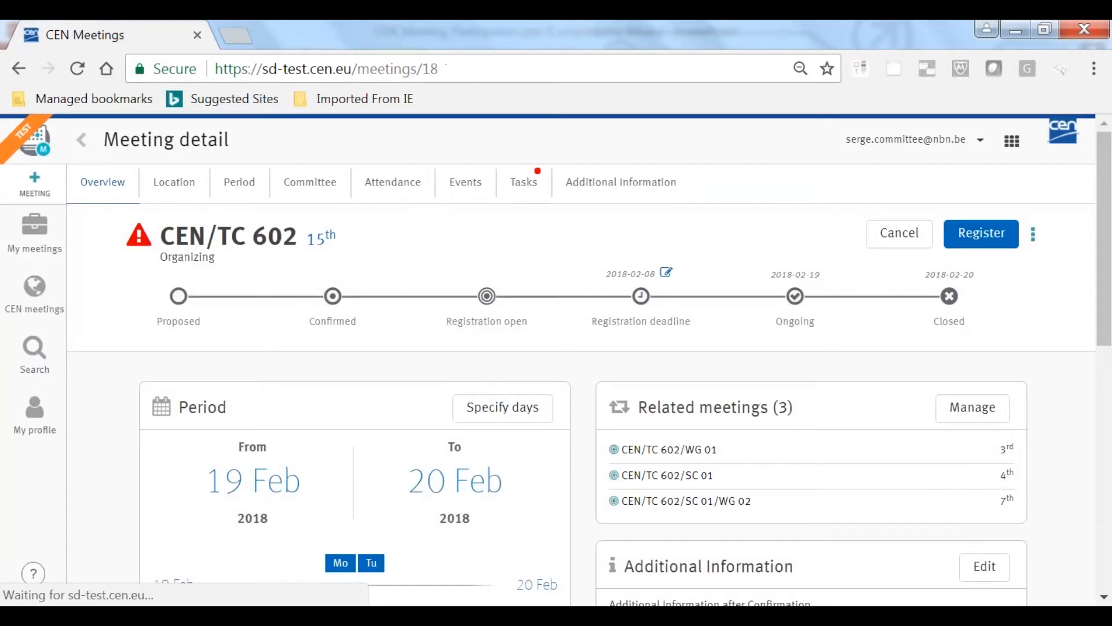
Mark the tasks "Agenda available on eCommittees" and "Other working documents to be discussed at meeting available on eCommittees" as completed and apply
{"action": "scroll", "coordinate": [893, 249], "scroll_direction": "down", "scroll_amount": 4}
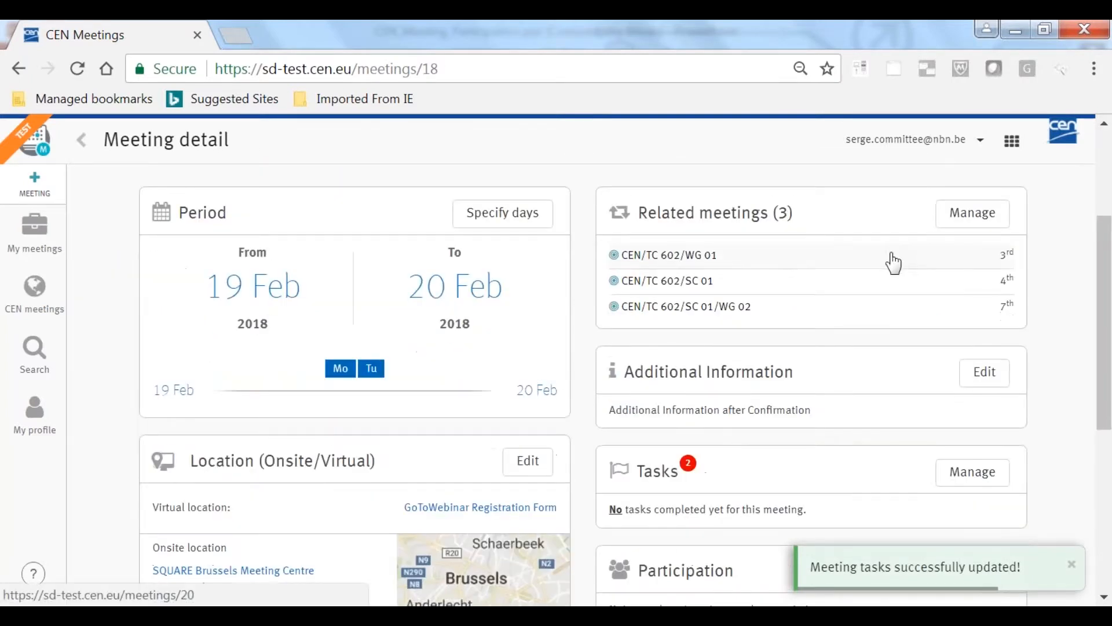
{"action": "scroll", "coordinate": [733, 396], "scroll_direction": "down", "scroll_amount": 1}
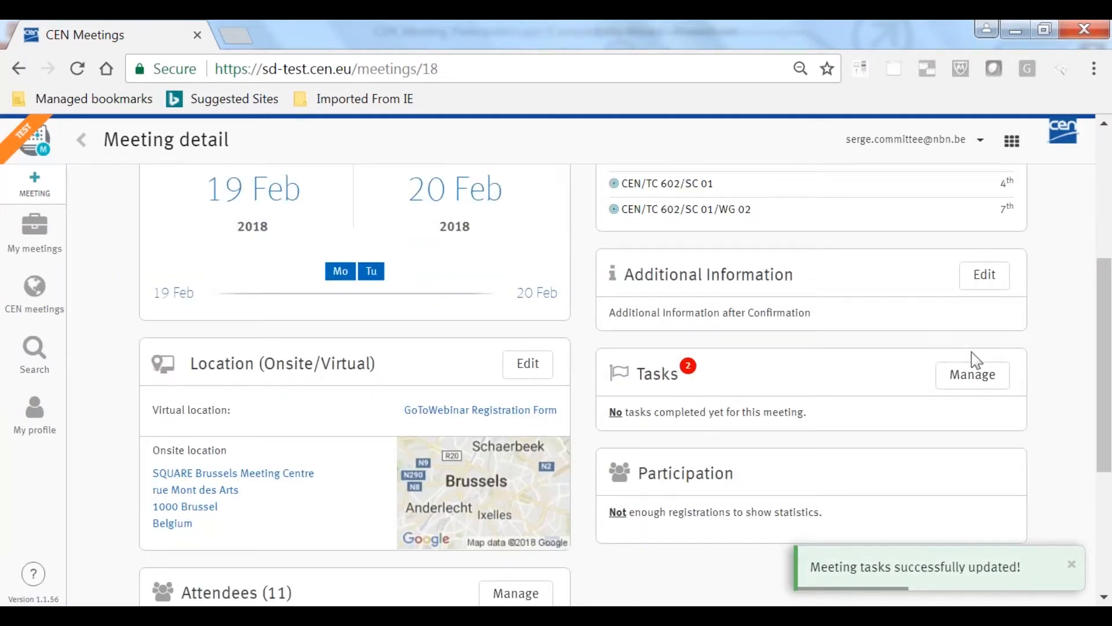
{"action": "left_click", "coordinate": [978, 379]}
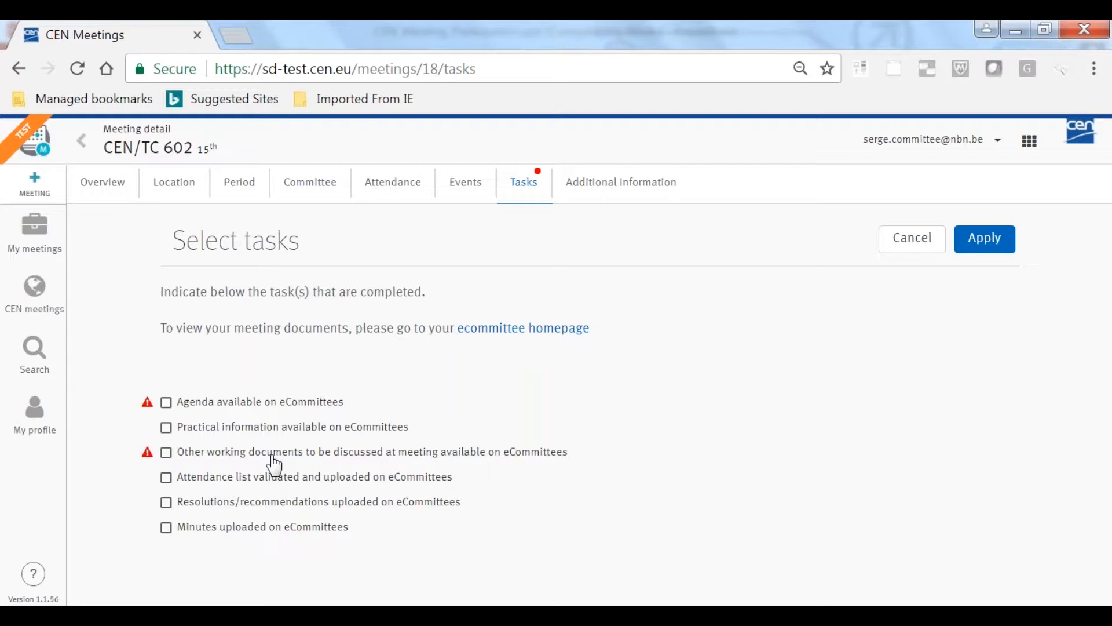
{"action": "mouse_move", "coordinate": [153, 408]}
{"action": "left_click", "coordinate": [166, 404]}
{"action": "left_click", "coordinate": [166, 453]}
{"action": "left_click", "coordinate": [1001, 249]}
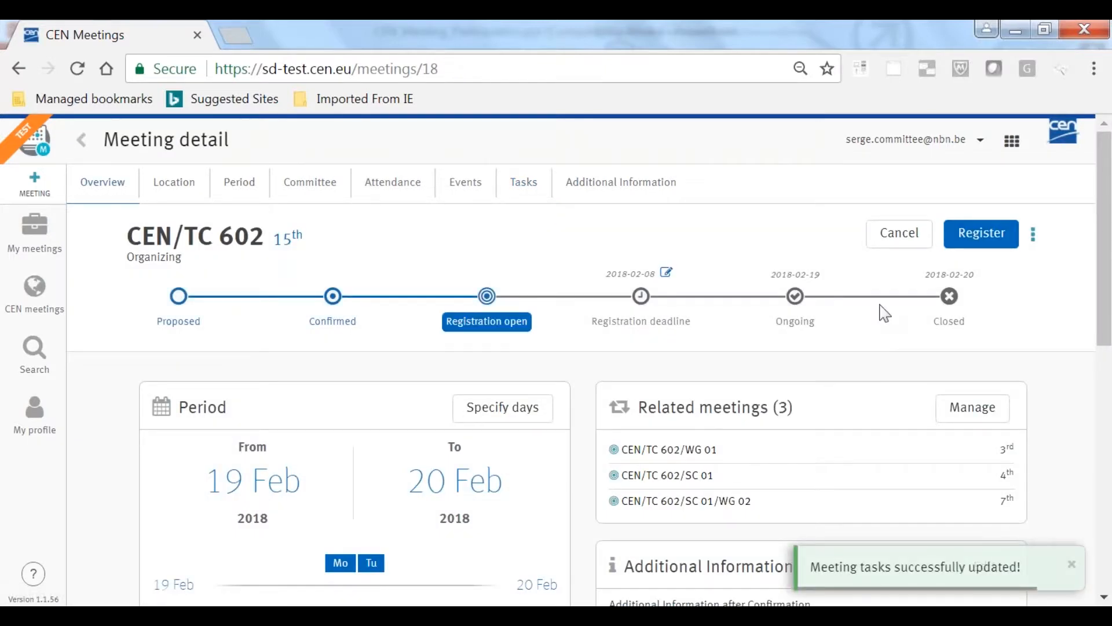
Unmark both the agenda and the other working documents tasks as completed and apply the change
{"action": "scroll", "coordinate": [881, 310], "scroll_direction": "down", "scroll_amount": 5}
{"action": "left_click", "coordinate": [973, 374]}
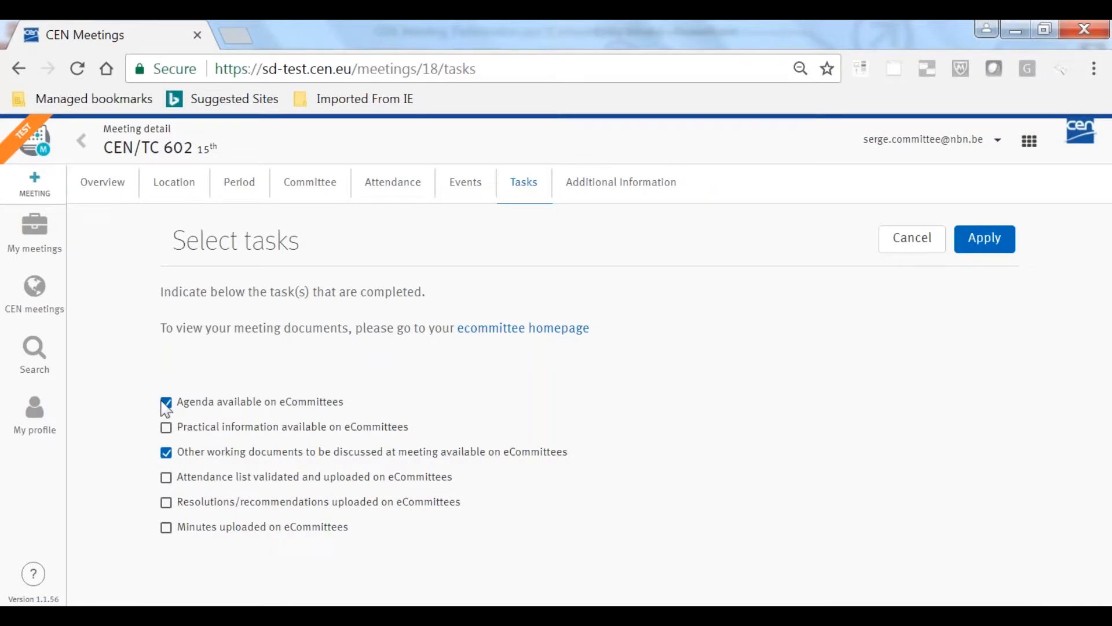
{"action": "left_click", "coordinate": [167, 402]}
{"action": "left_click", "coordinate": [166, 453]}
{"action": "left_click", "coordinate": [996, 248]}
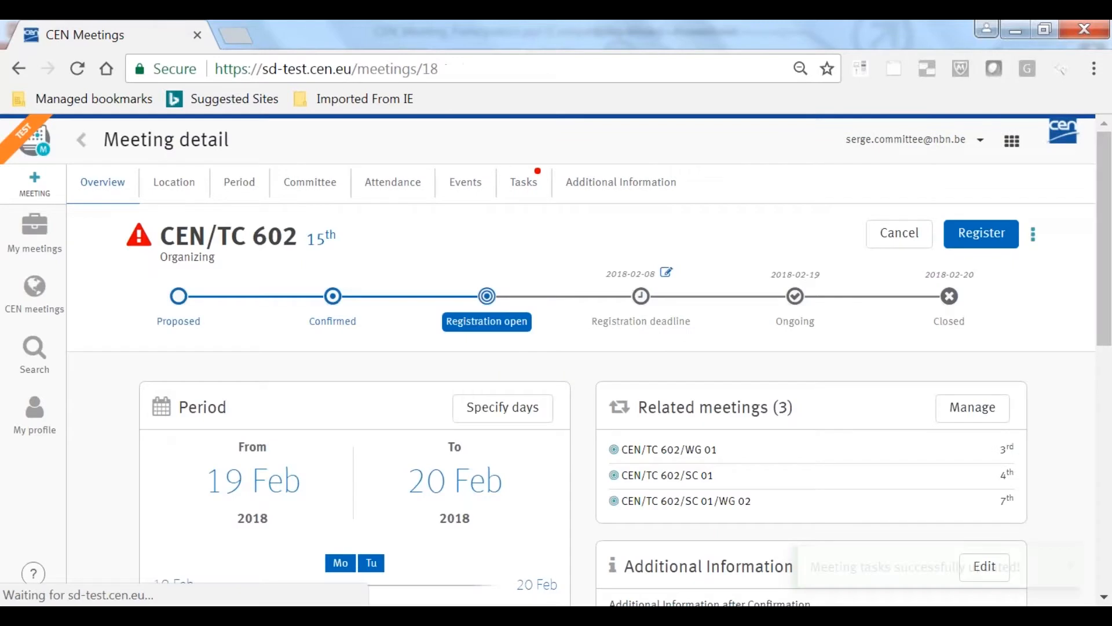
Open the management of the meeting's attendees and look through the registered participants with their organizations and statuses
{"action": "scroll", "coordinate": [783, 439], "scroll_direction": "down", "scroll_amount": 3}
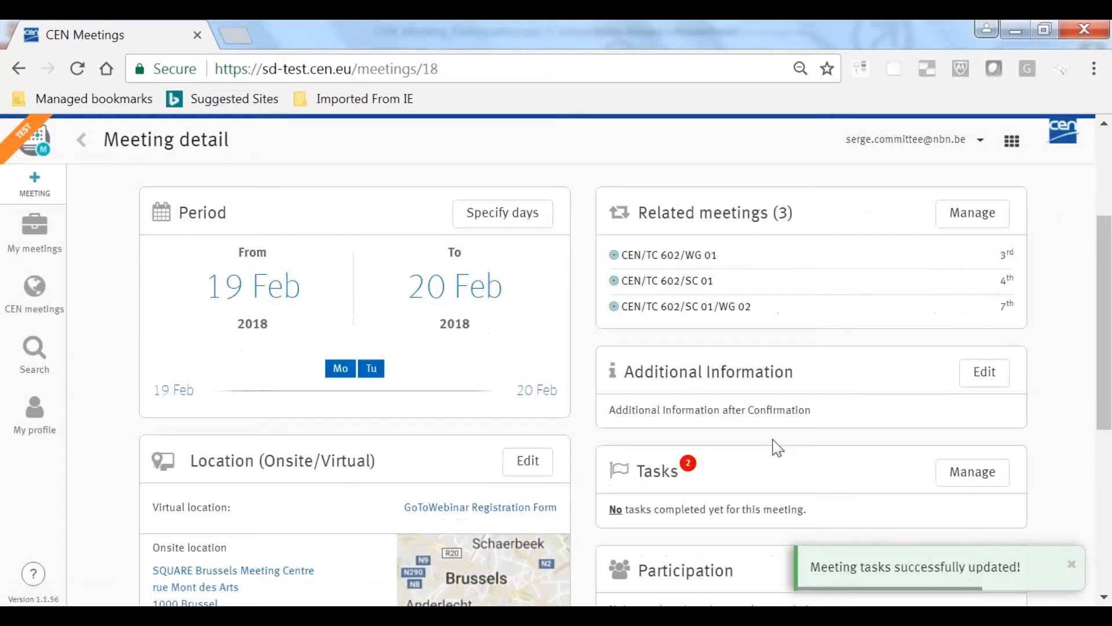
{"action": "scroll", "coordinate": [739, 449], "scroll_direction": "down", "scroll_amount": 3}
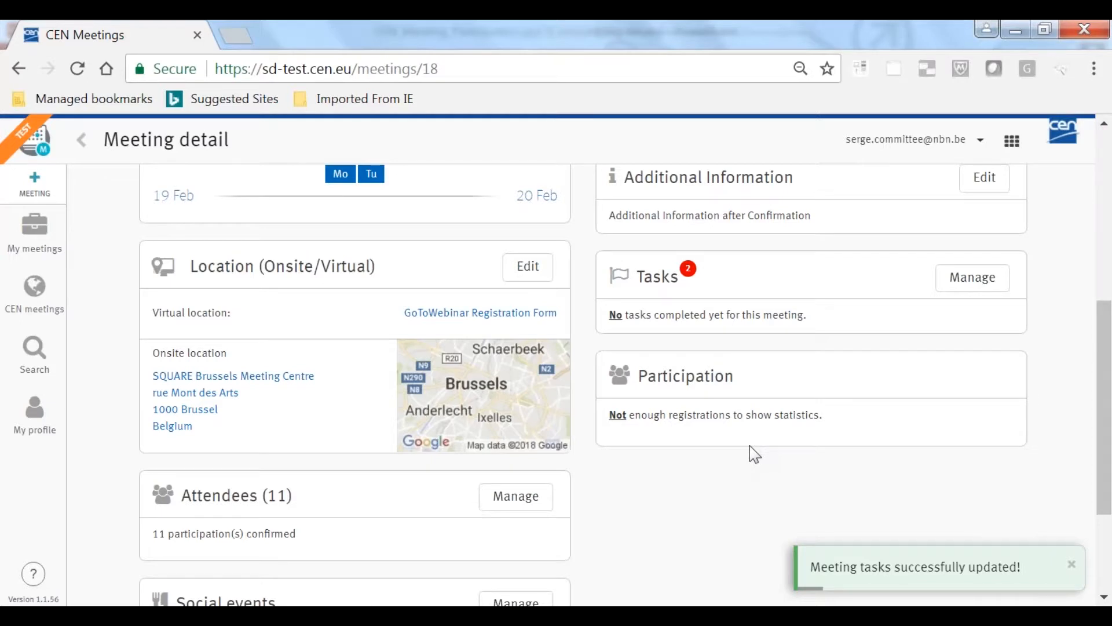
{"action": "scroll", "coordinate": [661, 340], "scroll_direction": "down", "scroll_amount": 2}
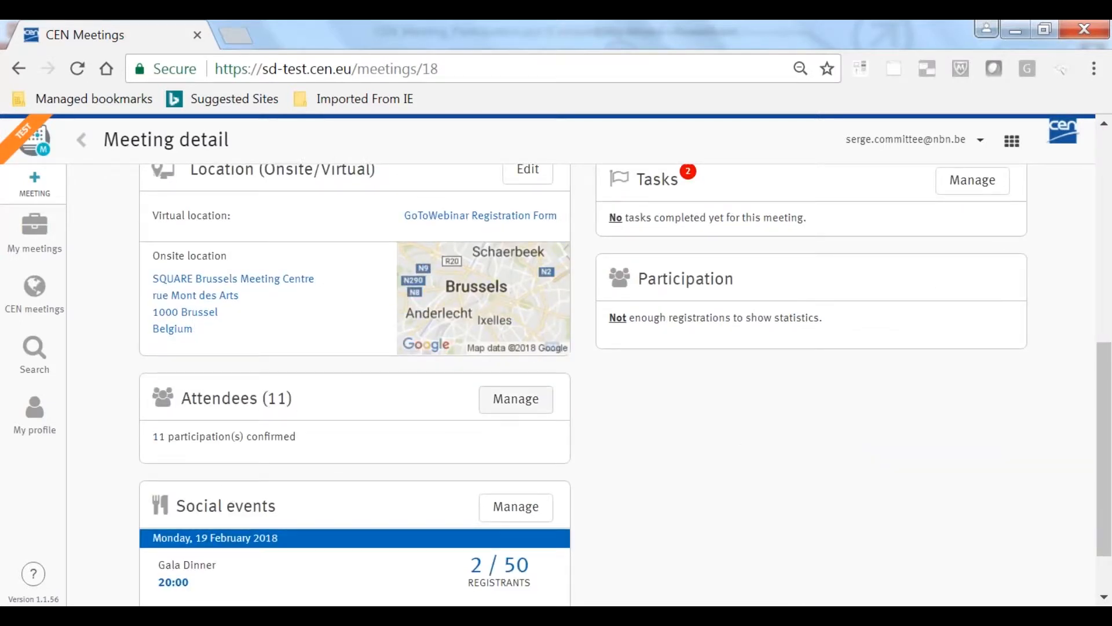
{"action": "left_click", "coordinate": [514, 405]}
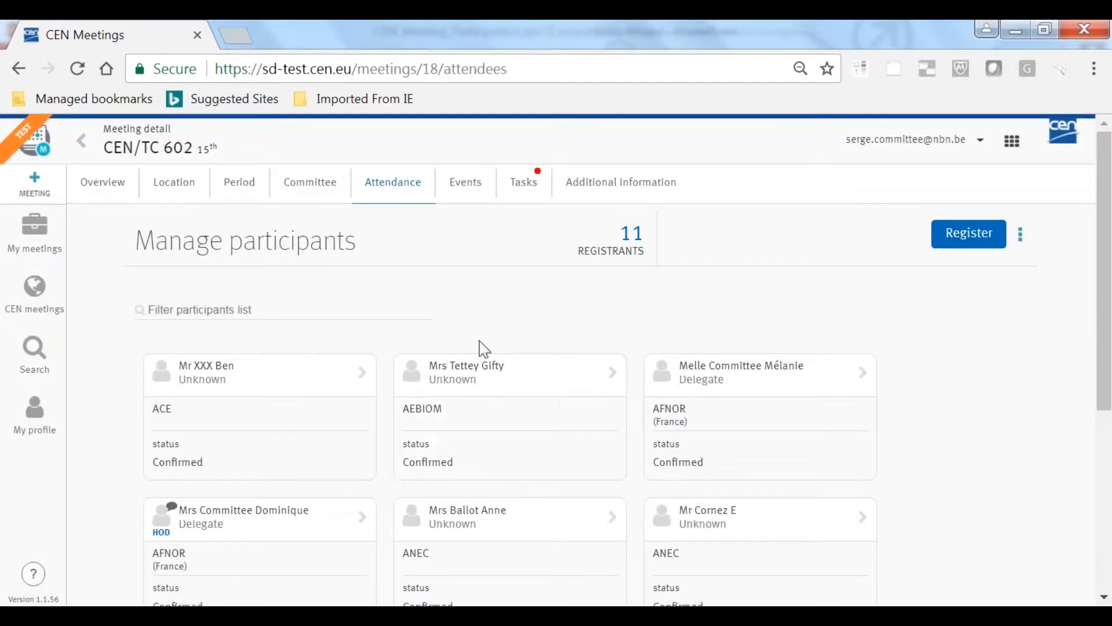
{"action": "scroll", "coordinate": [479, 341], "scroll_direction": "down", "scroll_amount": 2}
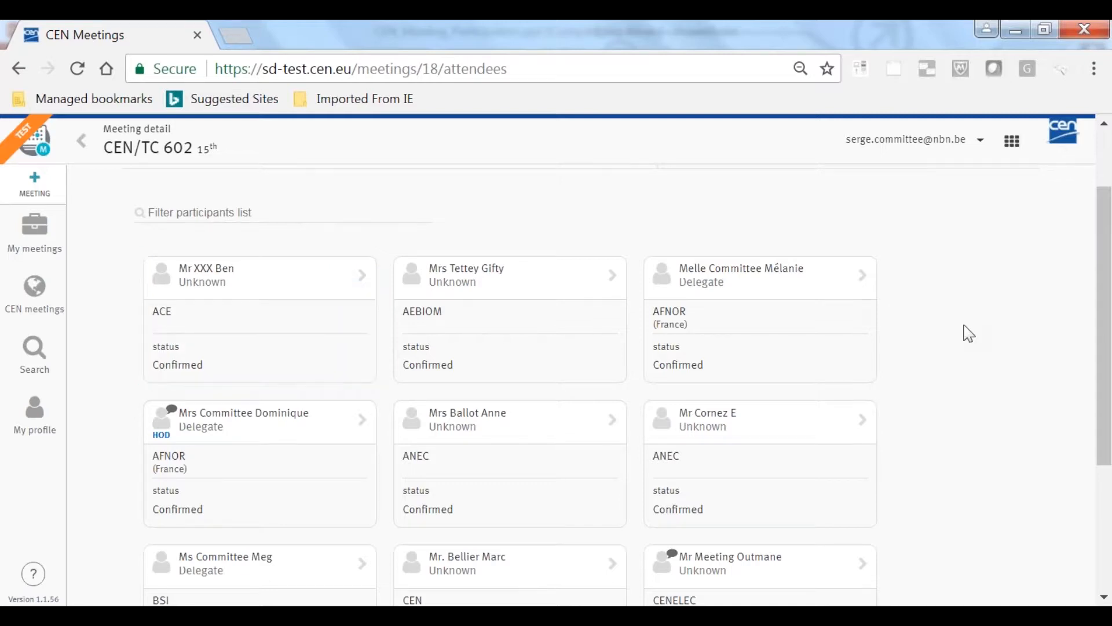
{"action": "scroll", "coordinate": [967, 333], "scroll_direction": "down", "scroll_amount": 2}
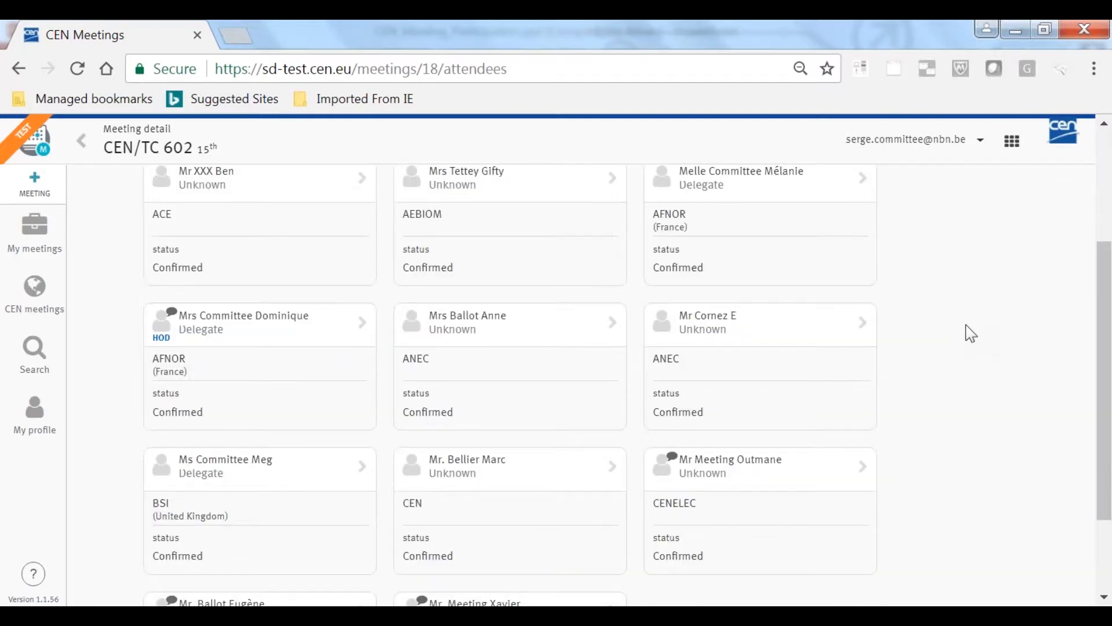
{"action": "scroll", "coordinate": [965, 324], "scroll_direction": "up", "scroll_amount": 4}
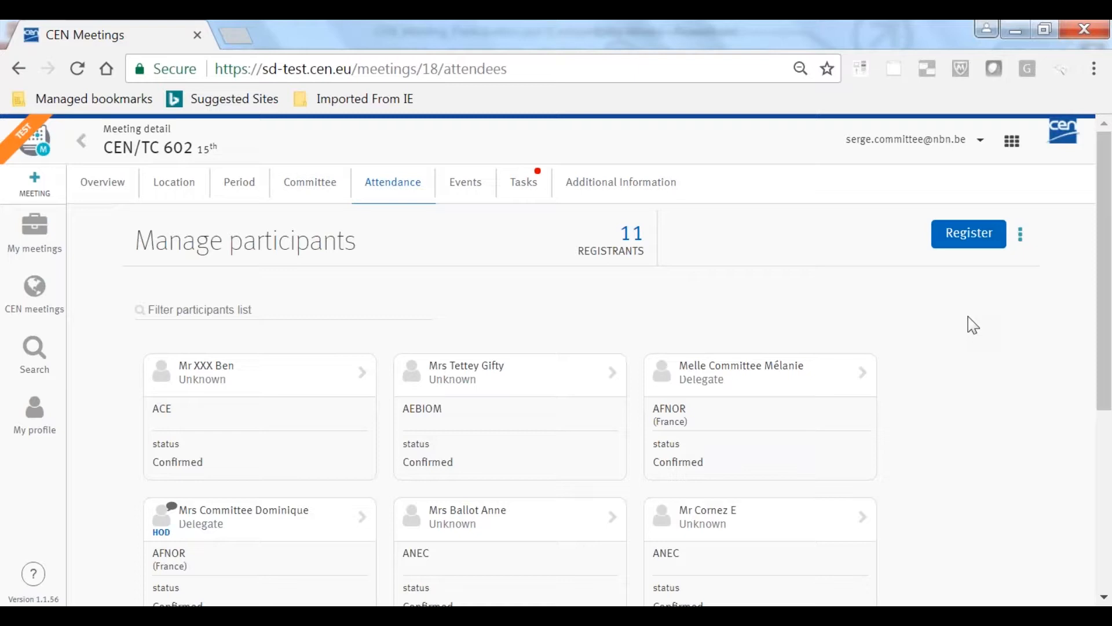
Start a registration for the CEN/TC 602 meeting, representing CEN/TC 602 with attendance type Onsite
{"action": "left_click", "coordinate": [969, 234]}
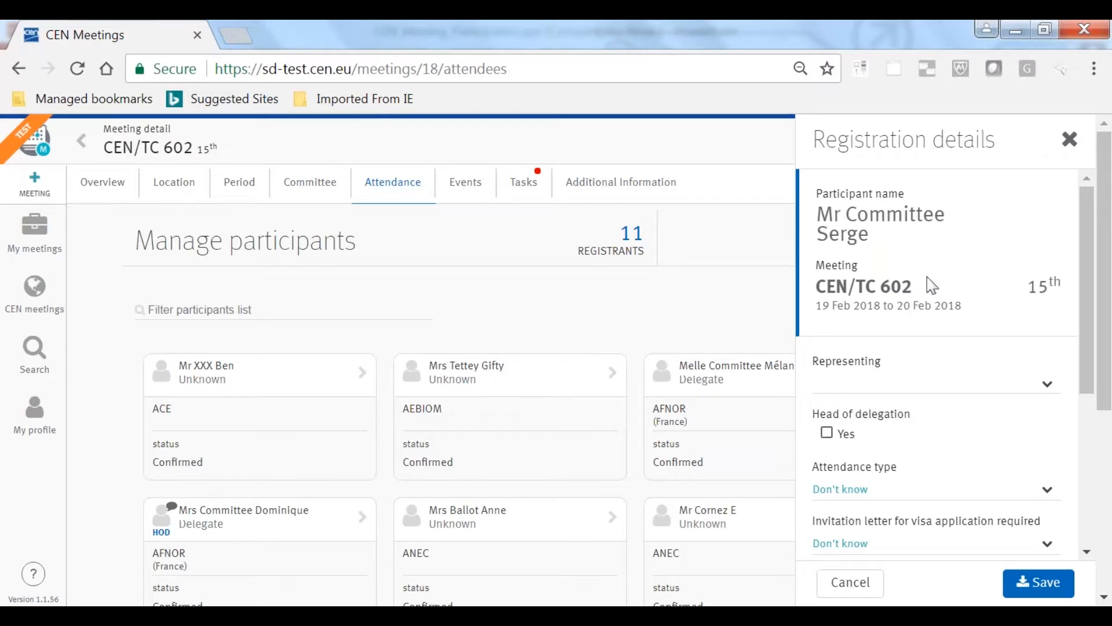
{"action": "left_click", "coordinate": [1049, 387]}
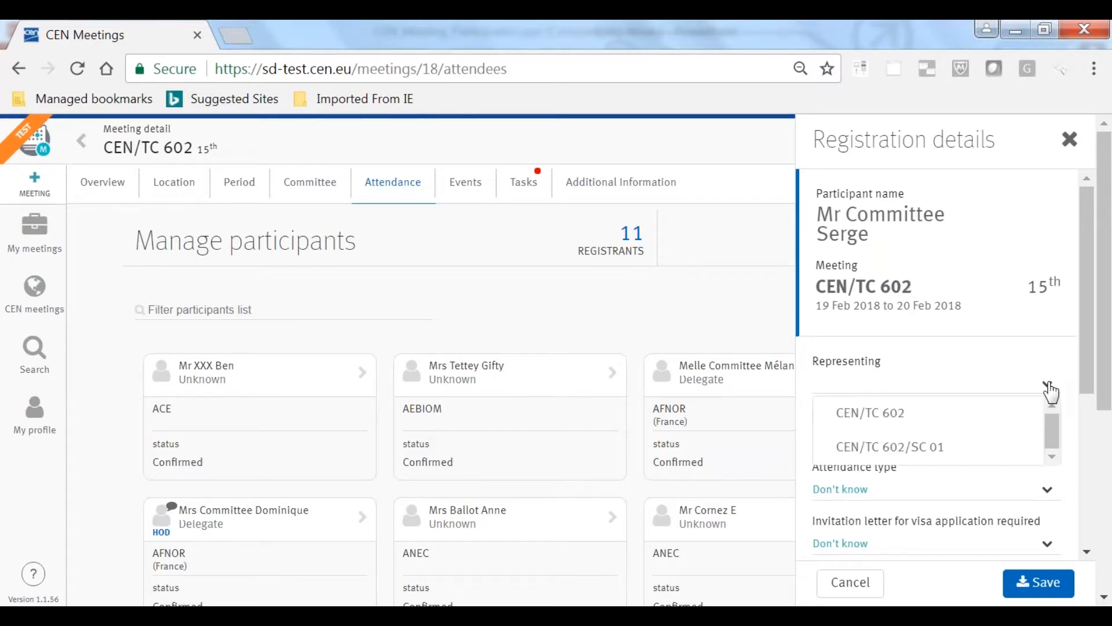
{"action": "left_click", "coordinate": [886, 422]}
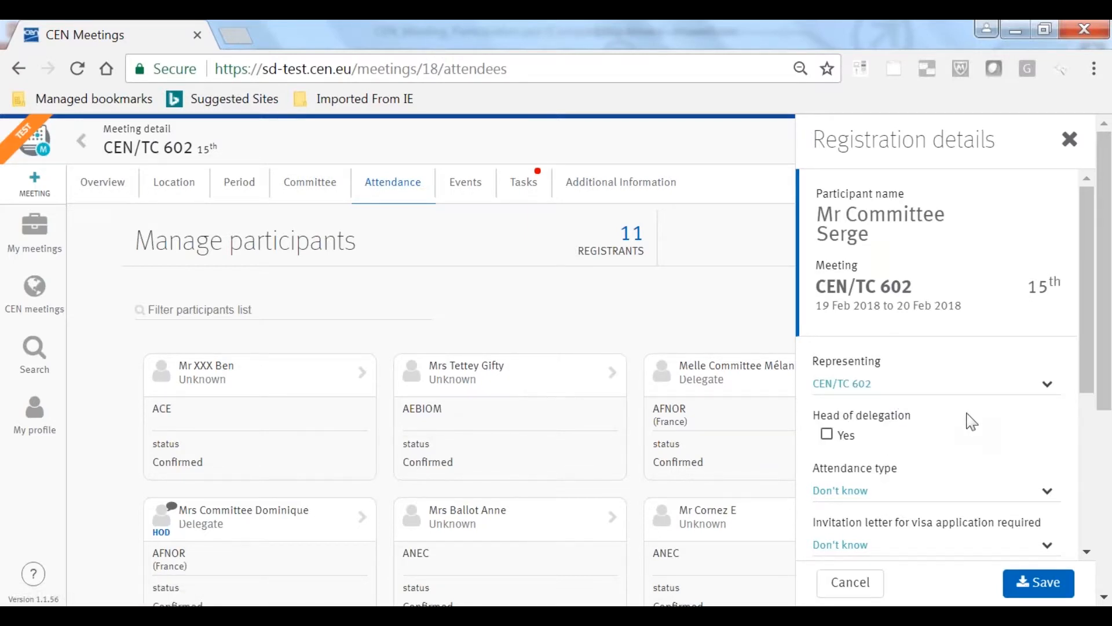
{"action": "scroll", "coordinate": [973, 467], "scroll_direction": "down", "scroll_amount": 2}
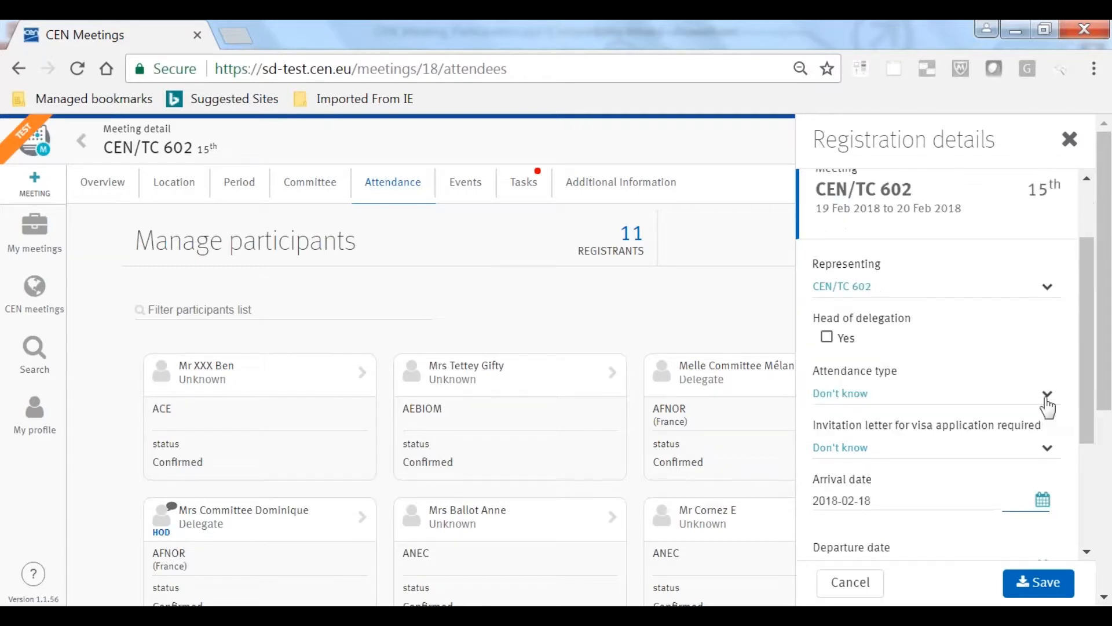
{"action": "left_click", "coordinate": [1048, 397]}
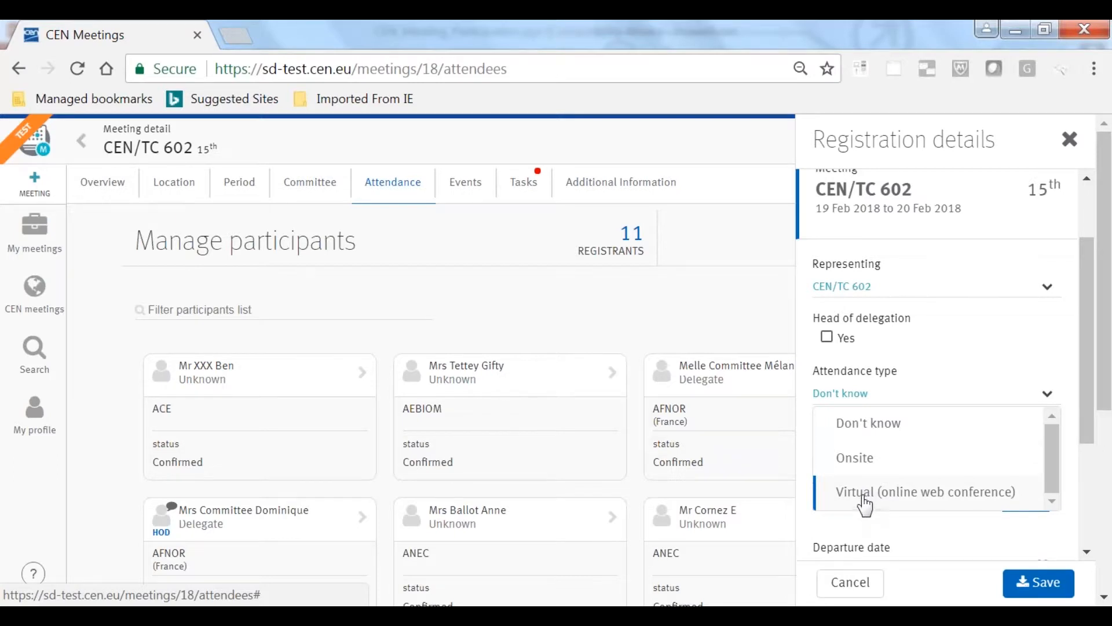
{"action": "left_click", "coordinate": [856, 459]}
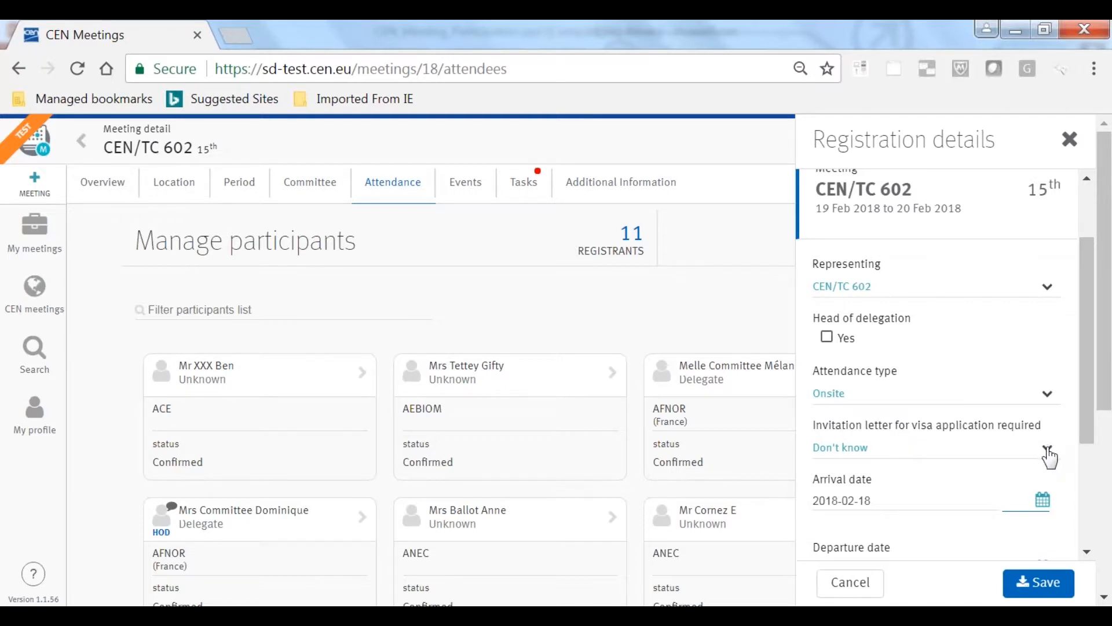
Set the invitation letter for visa application to Yes in the meeting registration
{"action": "scroll", "coordinate": [1049, 456], "scroll_direction": "down", "scroll_amount": 2}
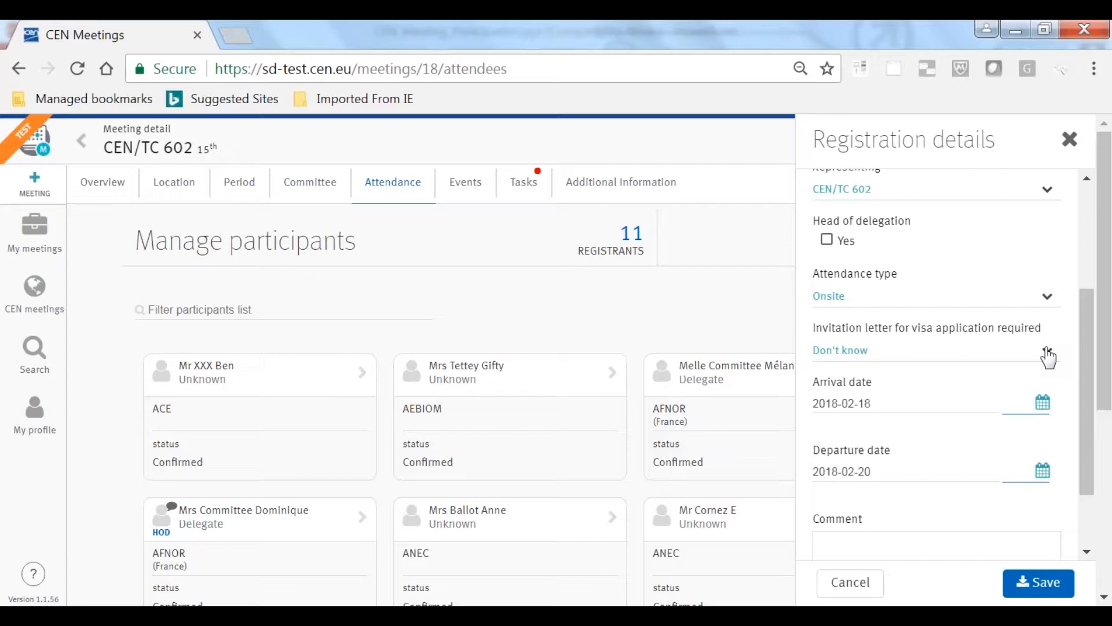
{"action": "left_click", "coordinate": [1048, 353]}
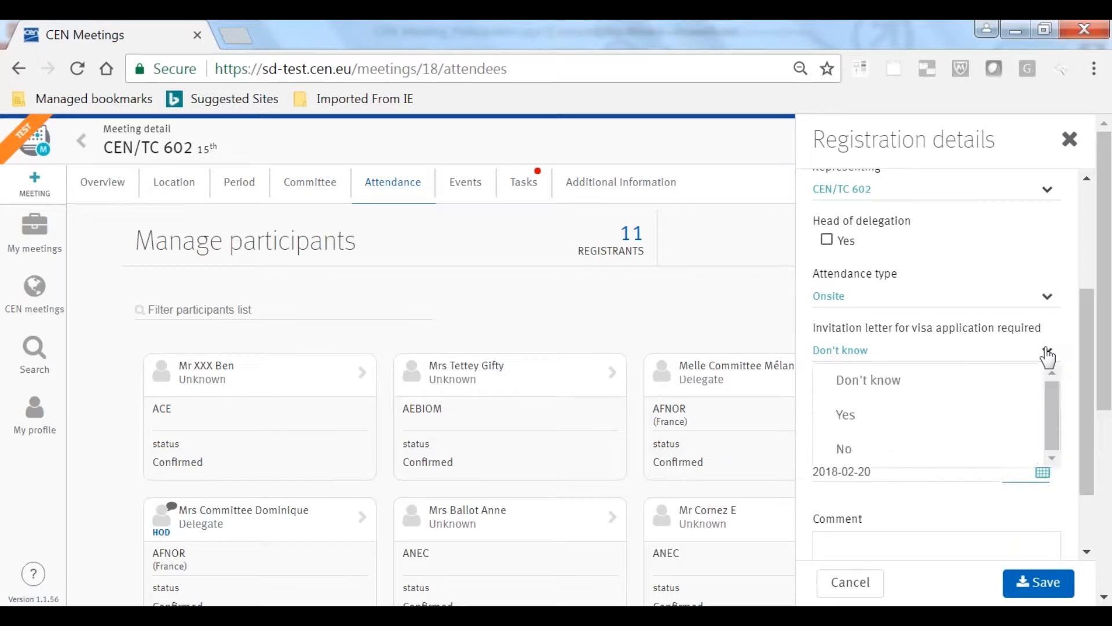
{"action": "left_click", "coordinate": [846, 429]}
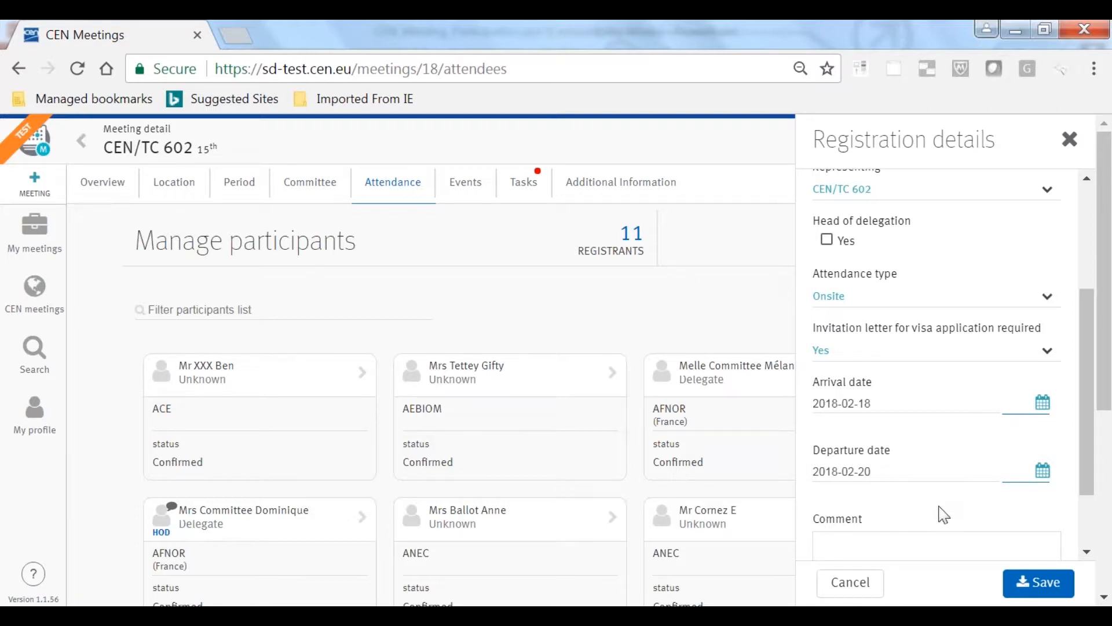
Add the comment "comments" to the registration, save it and accept the invitation letter procedure
{"action": "scroll", "coordinate": [942, 514], "scroll_direction": "down", "scroll_amount": 2}
{"action": "left_click", "coordinate": [914, 478]}
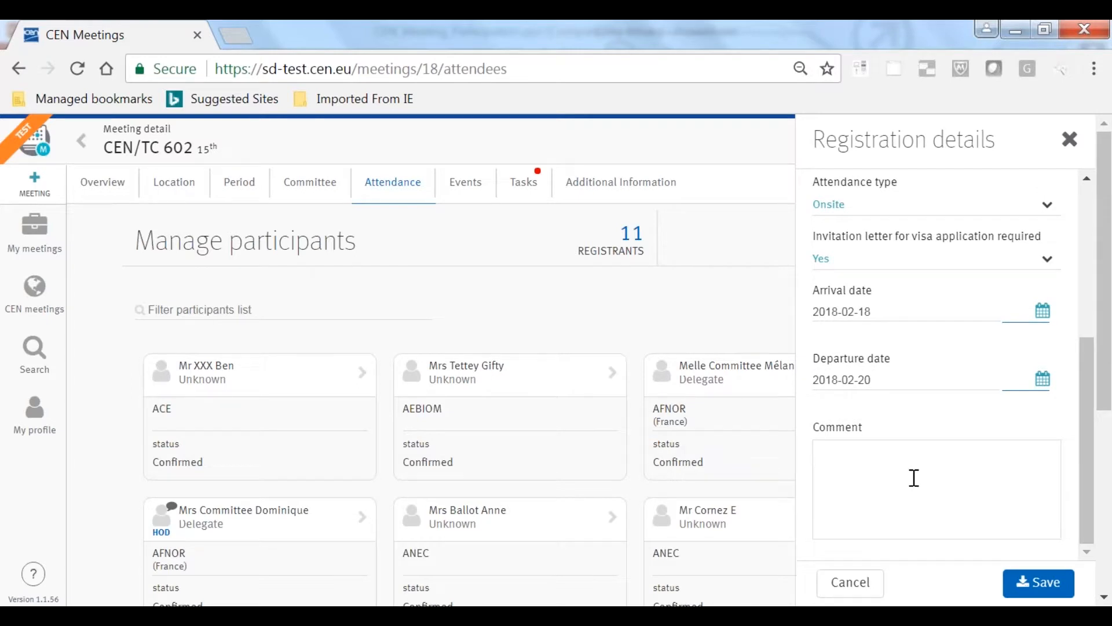
{"action": "type", "text": "comments"}
{"action": "scroll", "coordinate": [909, 489], "scroll_direction": "down", "scroll_amount": 2}
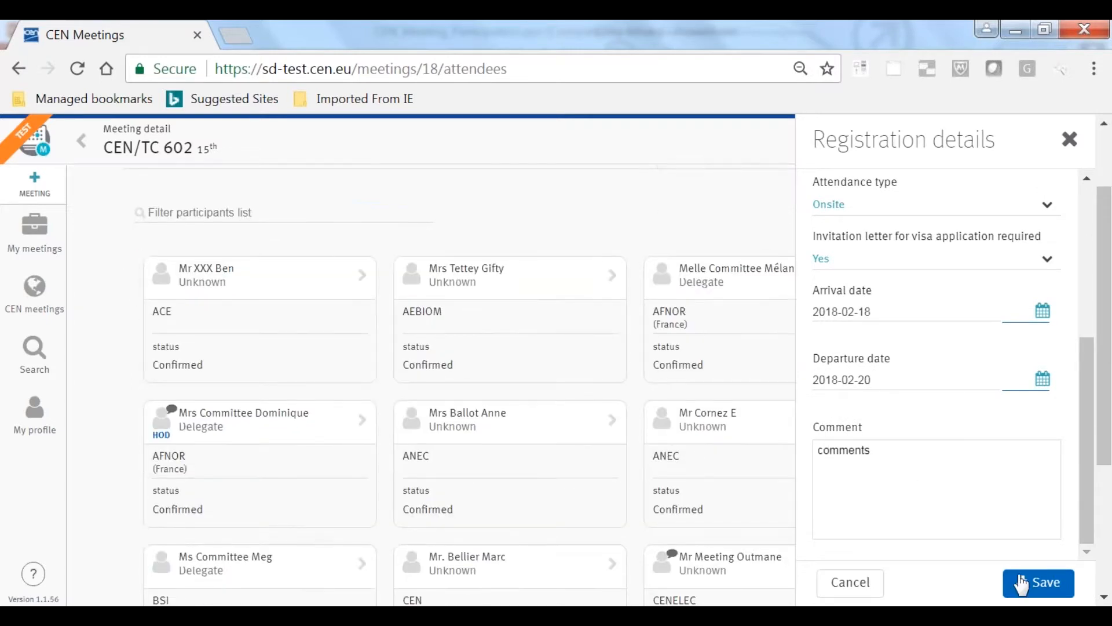
{"action": "left_click", "coordinate": [1021, 582]}
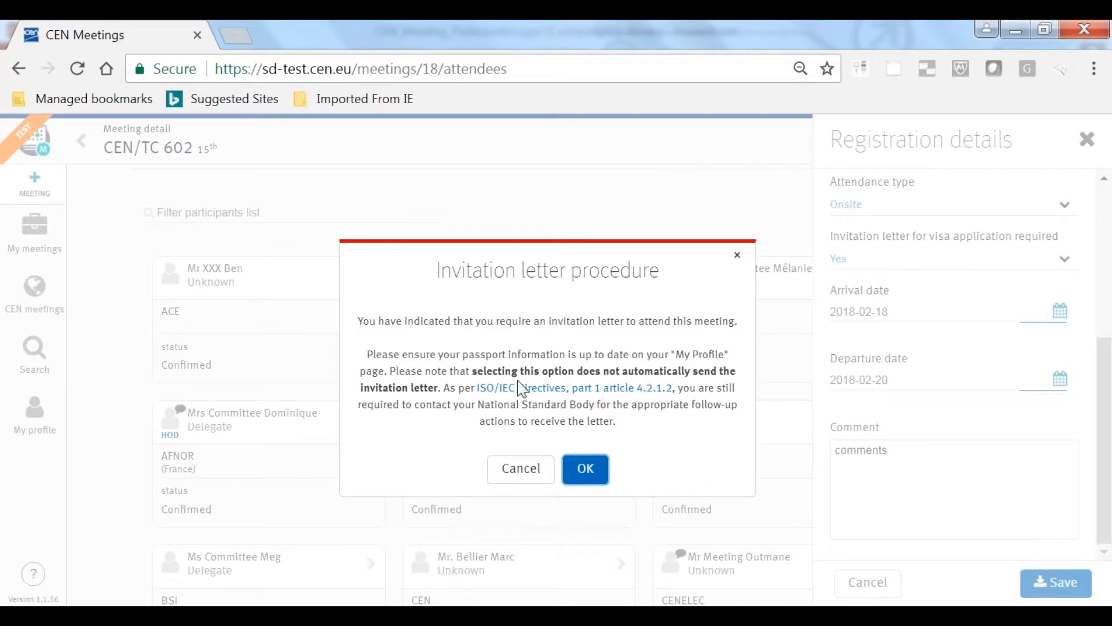
{"action": "left_click", "coordinate": [587, 472]}
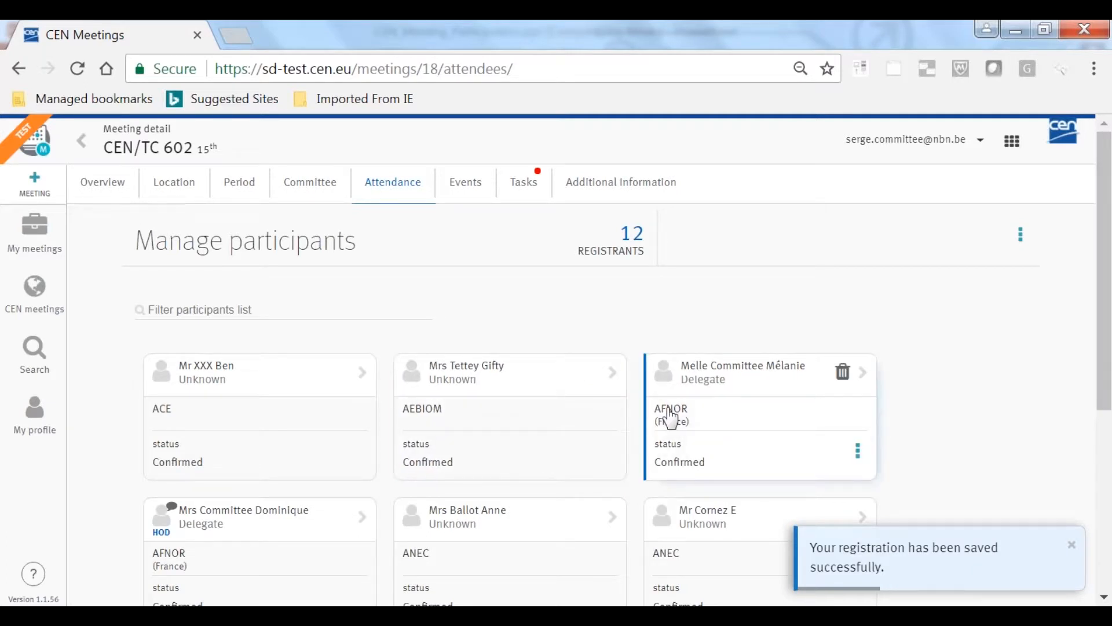
Look through the participants list for the newly saved registration and the participants who left comments
{"action": "scroll", "coordinate": [632, 421], "scroll_direction": "down", "scroll_amount": 4}
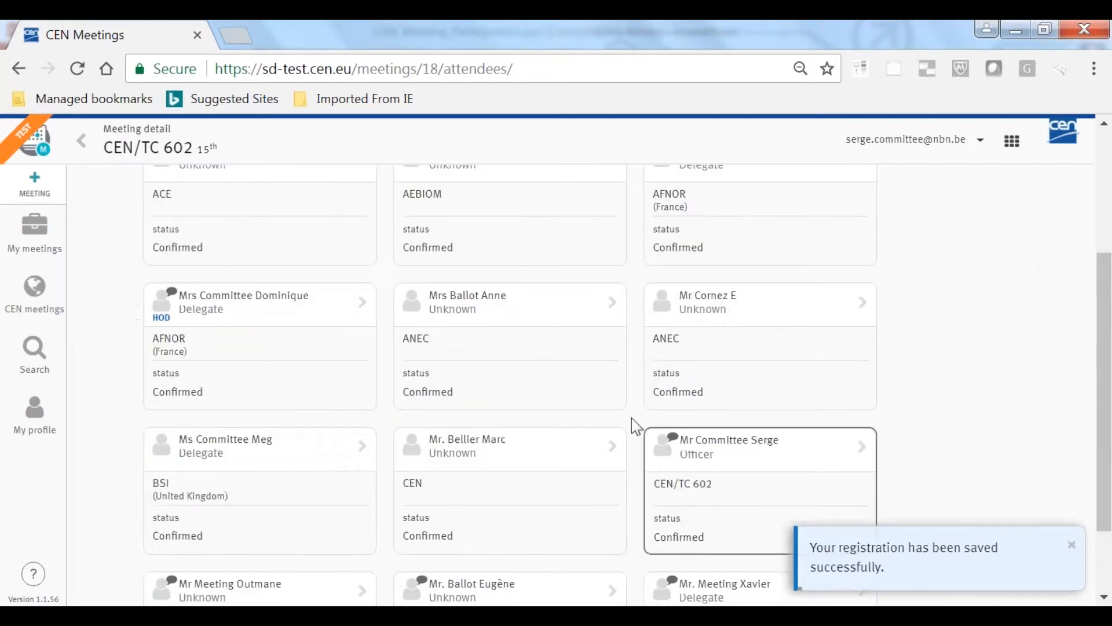
{"action": "scroll", "coordinate": [631, 418], "scroll_direction": "down", "scroll_amount": 2}
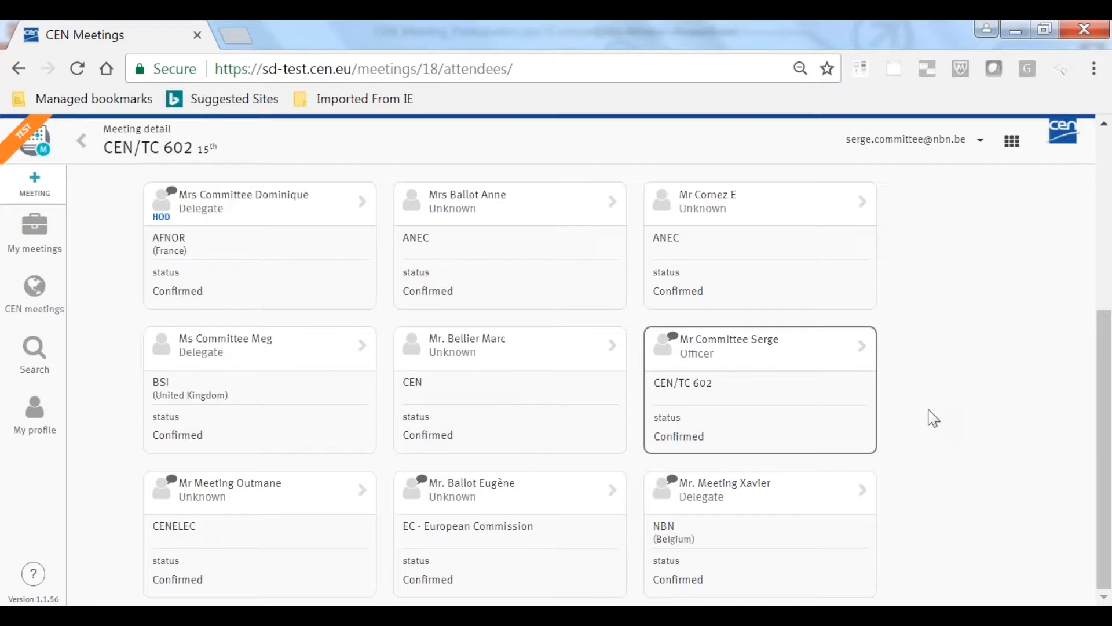
{"action": "mouse_move", "coordinate": [675, 481]}
{"action": "mouse_move", "coordinate": [842, 345]}
{"action": "scroll", "coordinate": [938, 322], "scroll_direction": "up", "scroll_amount": 5}
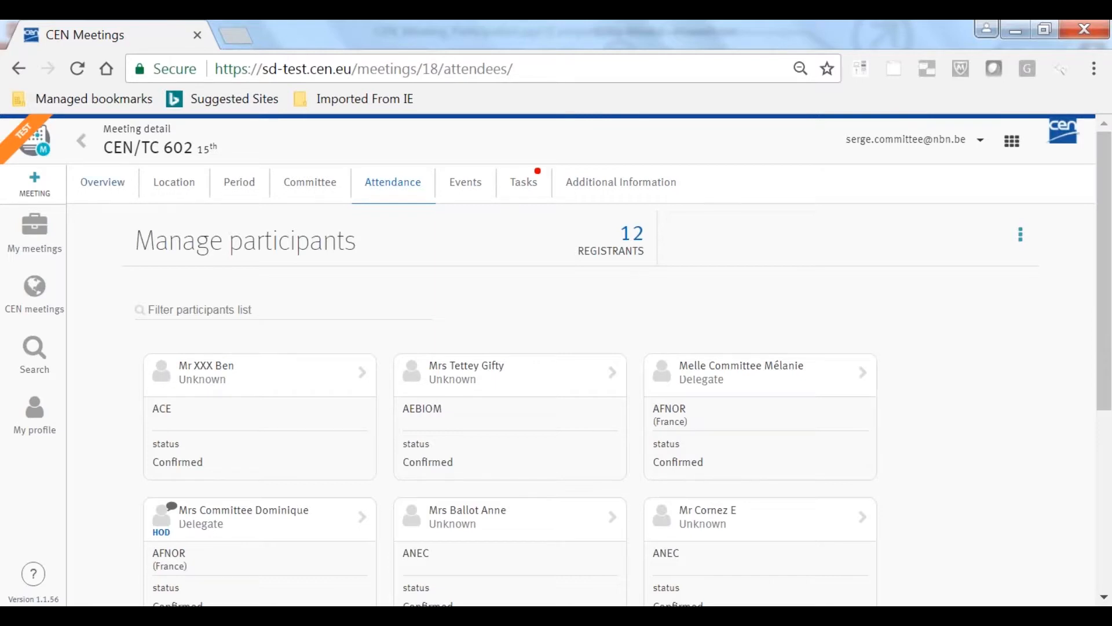
Go through the meeting's overview, location, period, committee and attendance sections, and open the Gala Dinner social event's details
{"action": "left_click", "coordinate": [109, 183]}
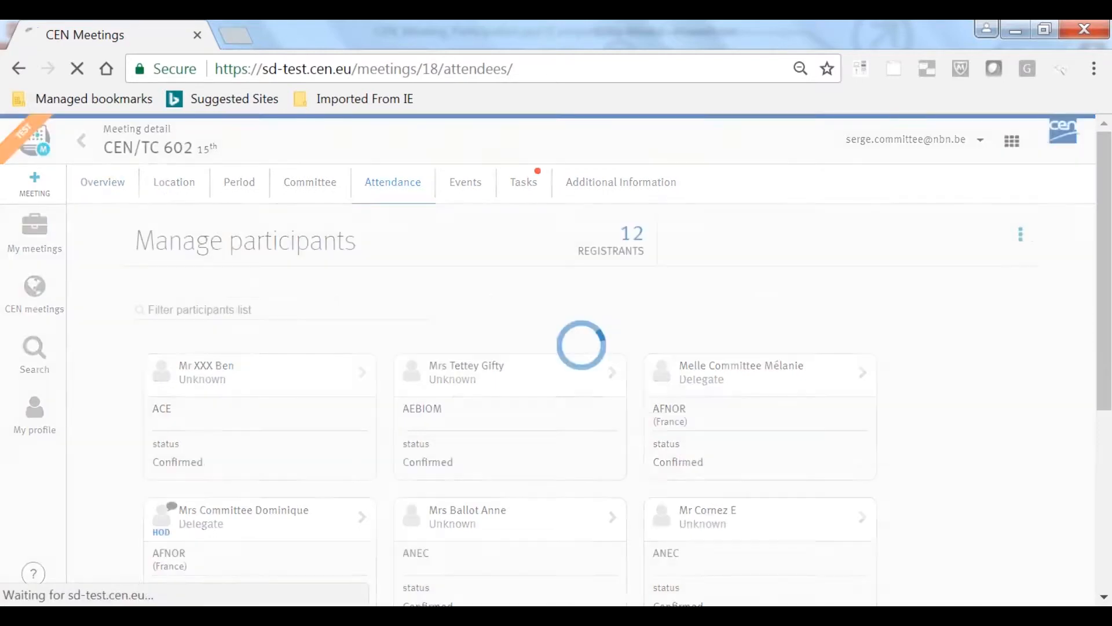
{"action": "left_click", "coordinate": [181, 188]}
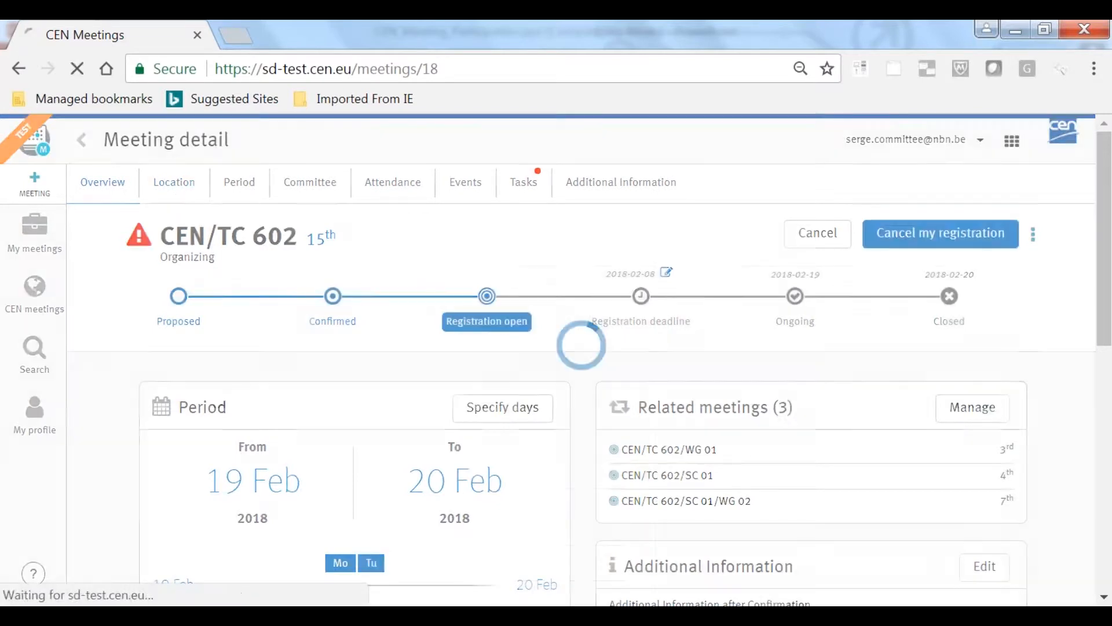
{"action": "left_click", "coordinate": [232, 193]}
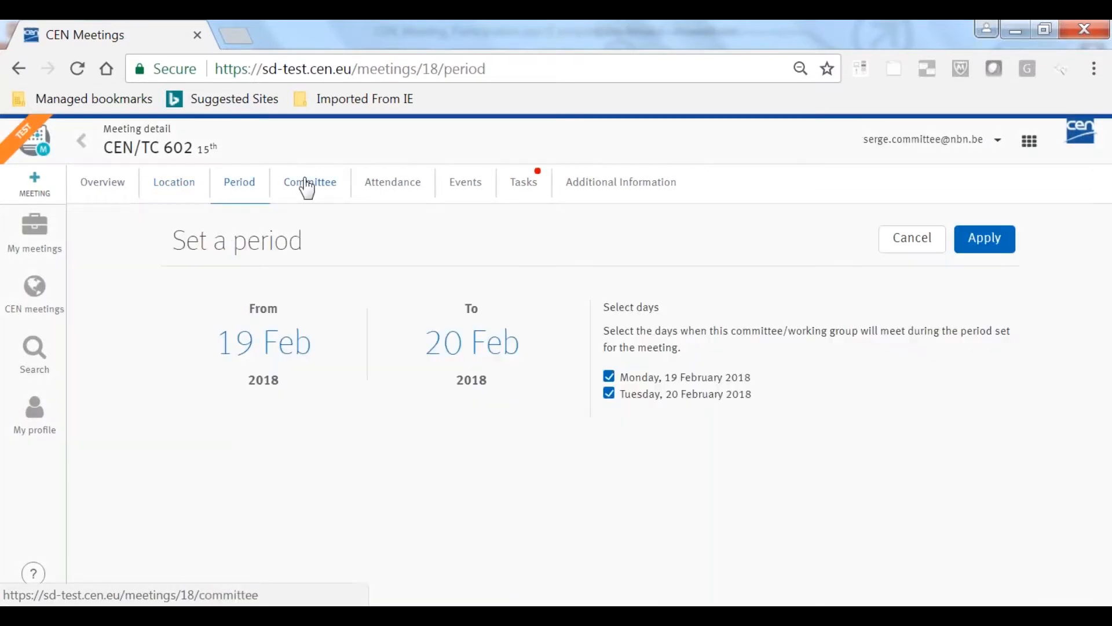
{"action": "left_click", "coordinate": [307, 188]}
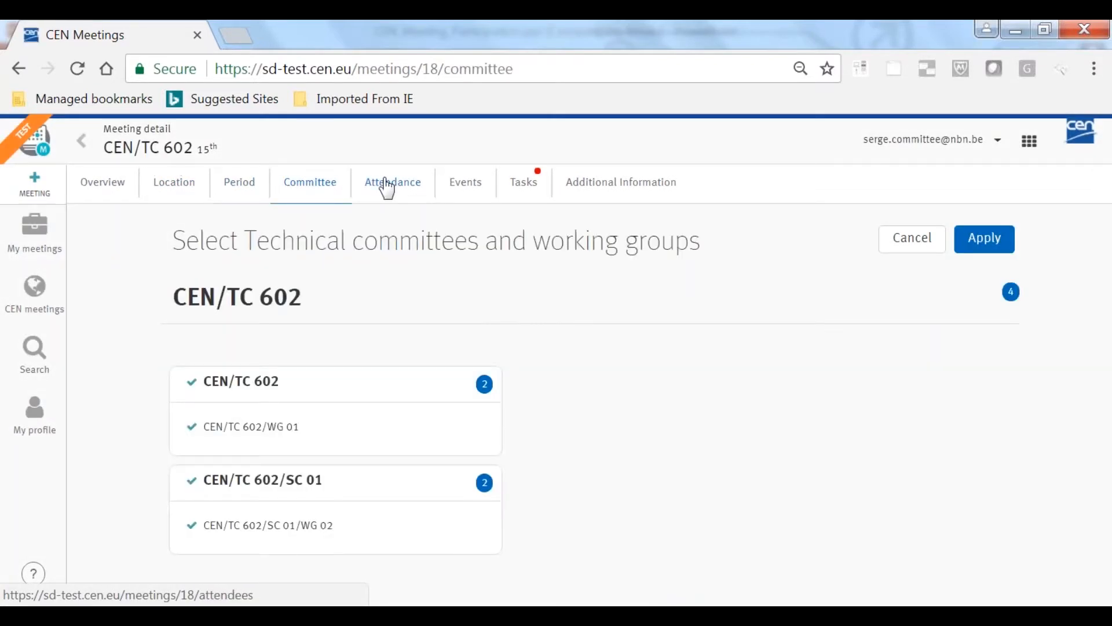
{"action": "left_click", "coordinate": [387, 188]}
{"action": "left_click", "coordinate": [462, 189]}
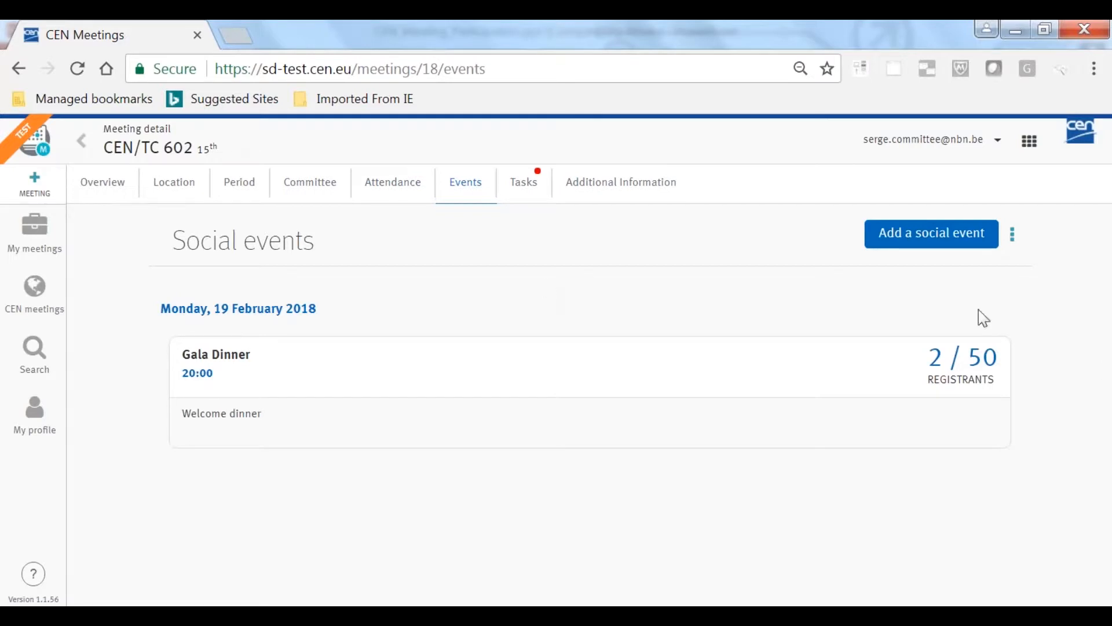
{"action": "left_click", "coordinate": [970, 368]}
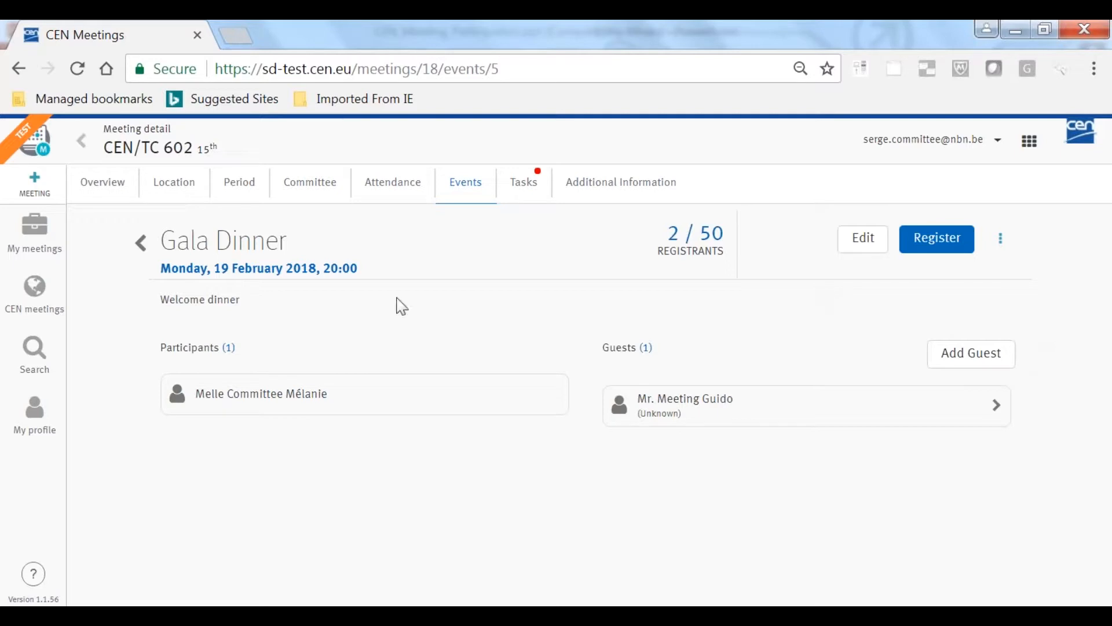
Open the ecommittee homepage linked in the meeting's tasks and look at the committee's list of meetings
{"action": "left_click", "coordinate": [529, 190]}
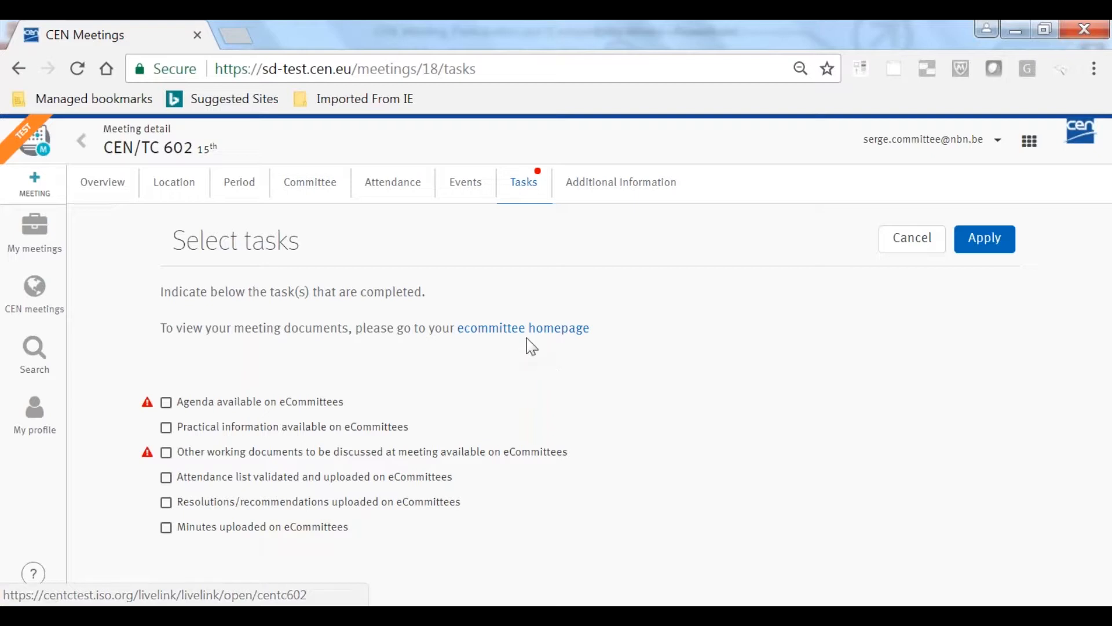
{"action": "left_click", "coordinate": [498, 340]}
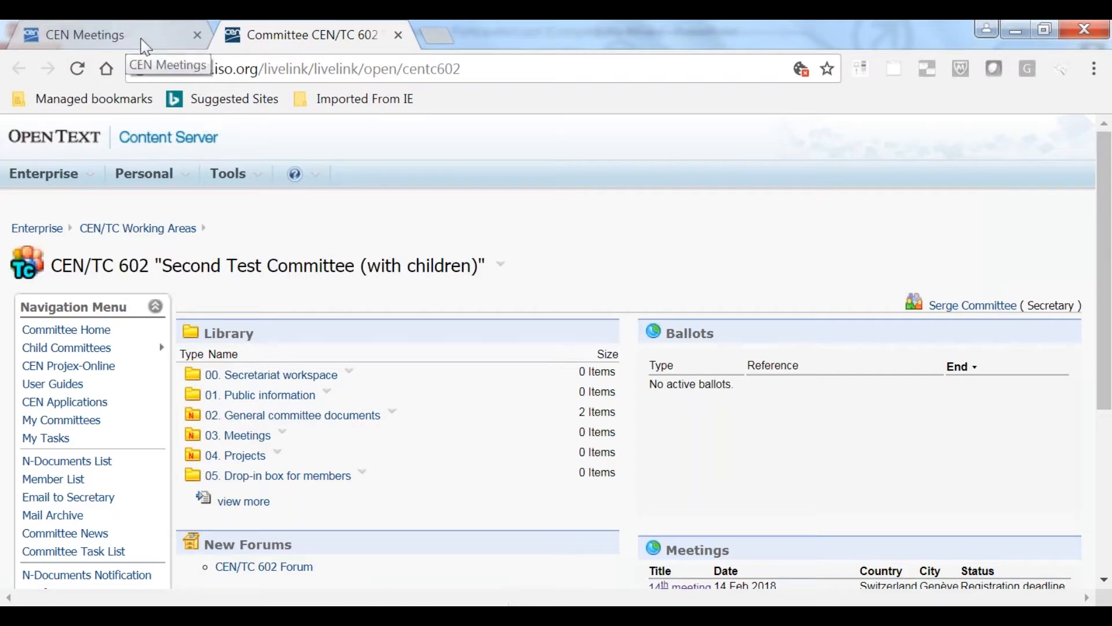
{"action": "scroll", "coordinate": [515, 154], "scroll_direction": "down", "scroll_amount": 2}
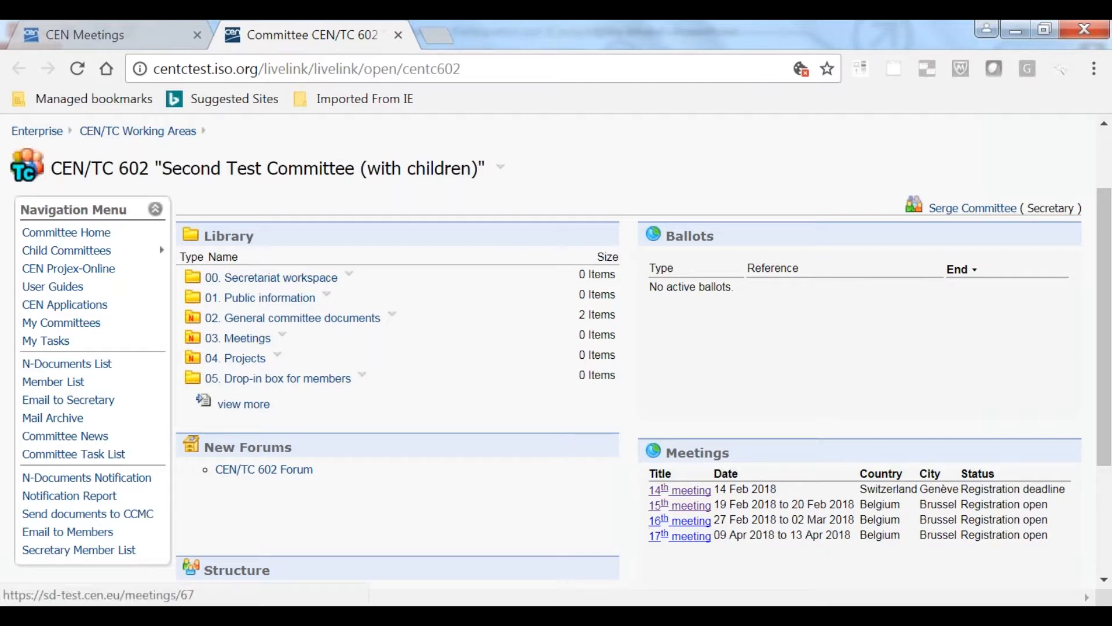
View the 14th meeting from the committee's list, and return to the CEN/TC 602 15th meeting's tasks by closing both extra pages
{"action": "left_click", "coordinate": [689, 502]}
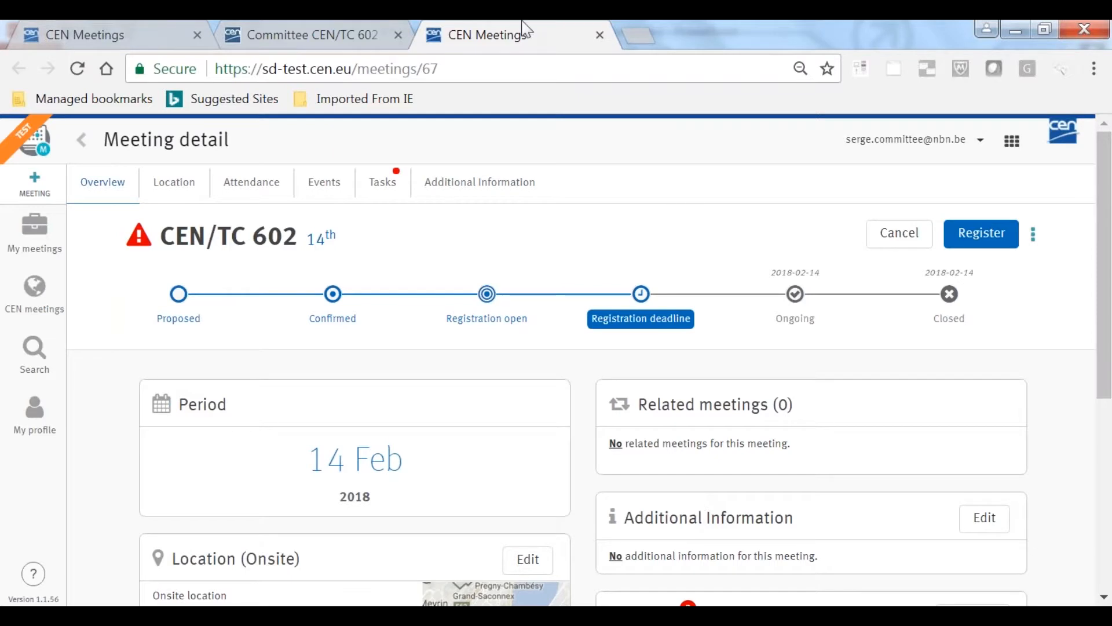
{"action": "left_click", "coordinate": [600, 36]}
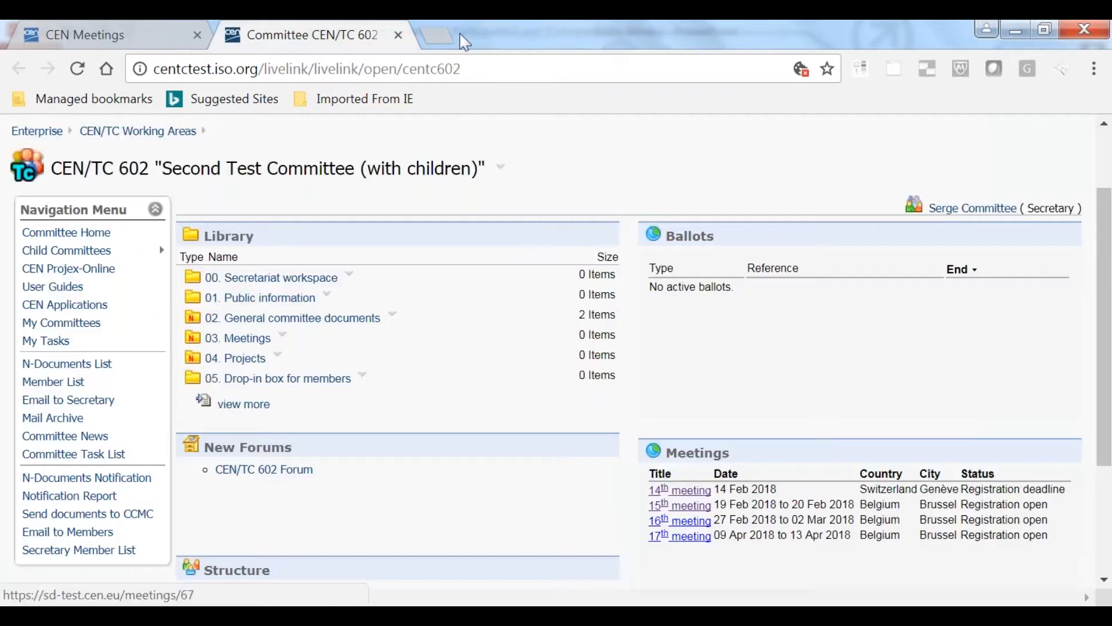
{"action": "left_click", "coordinate": [398, 35]}
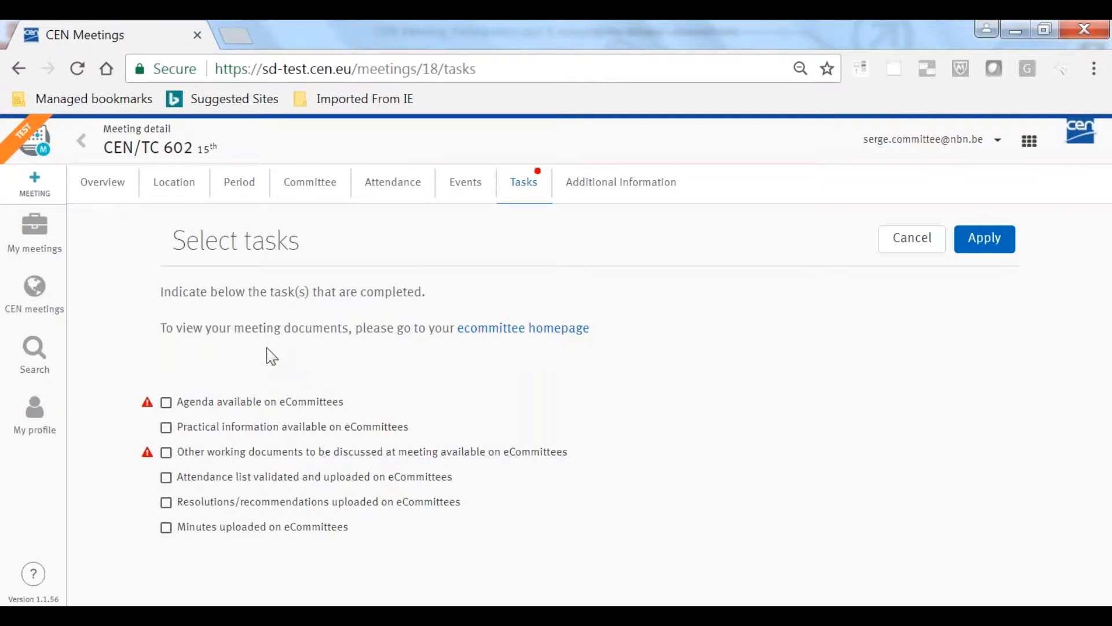
Open the CEN/TC 232 meeting from the list of all CEN meetings and change its meeting number to 6
{"action": "left_click", "coordinate": [42, 304]}
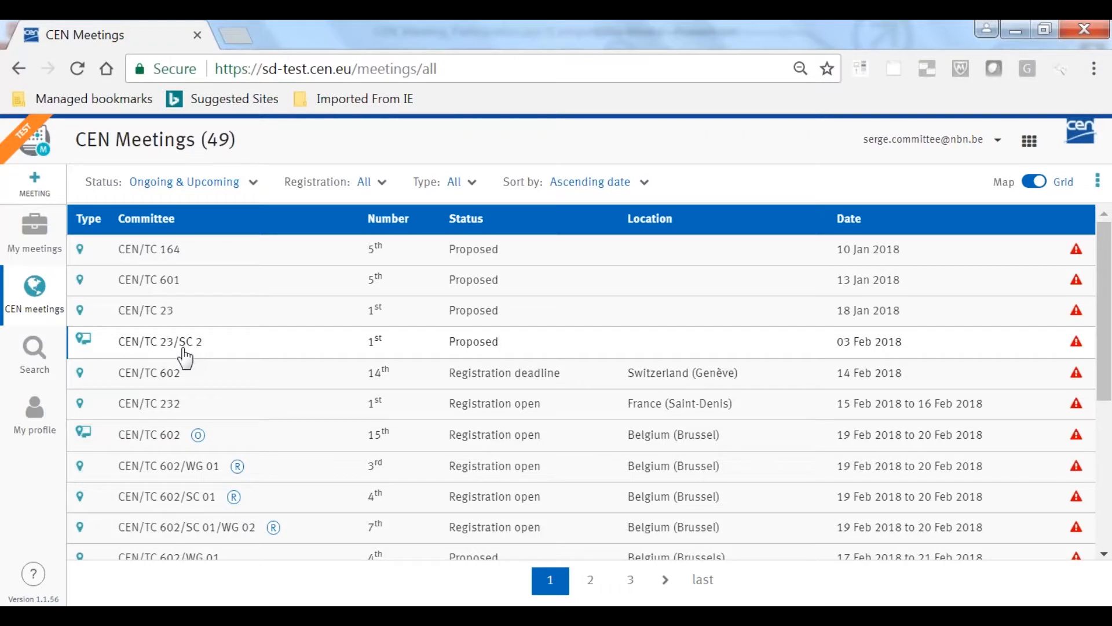
{"action": "left_click", "coordinate": [156, 408]}
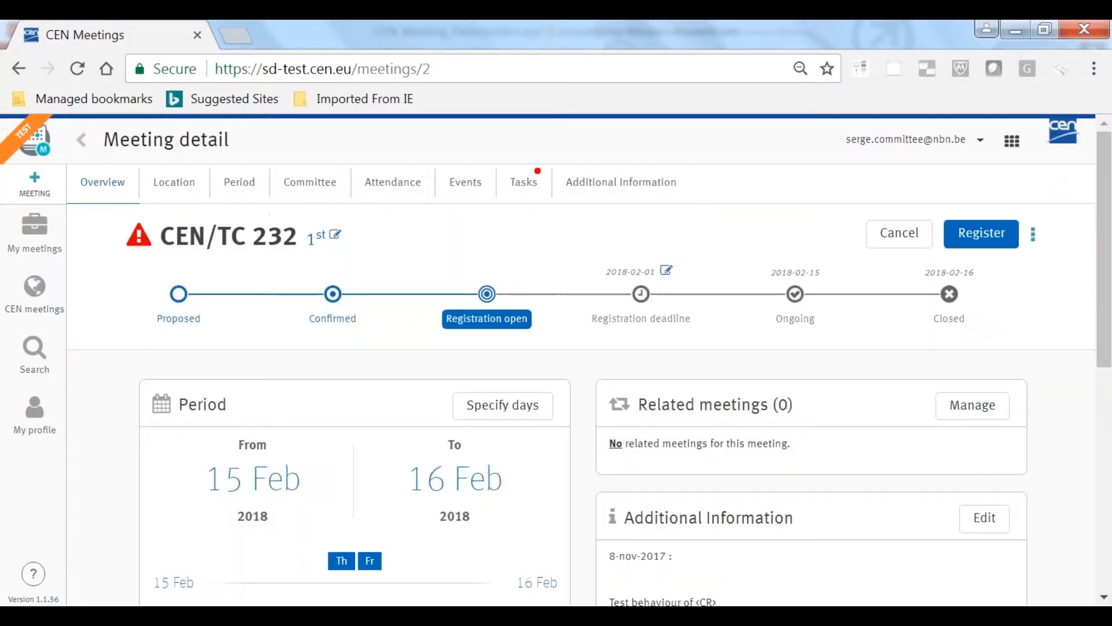
{"action": "left_click", "coordinate": [335, 235]}
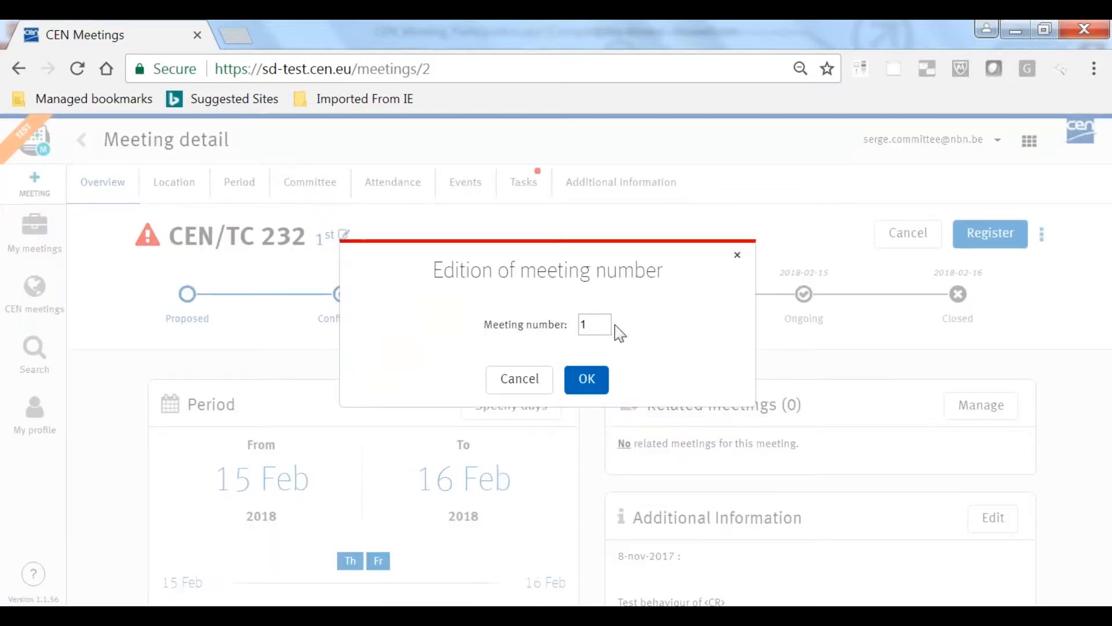
{"action": "key", "text": "BackSpace"}
{"action": "type", "text": "6"}
{"action": "left_click", "coordinate": [590, 381]}
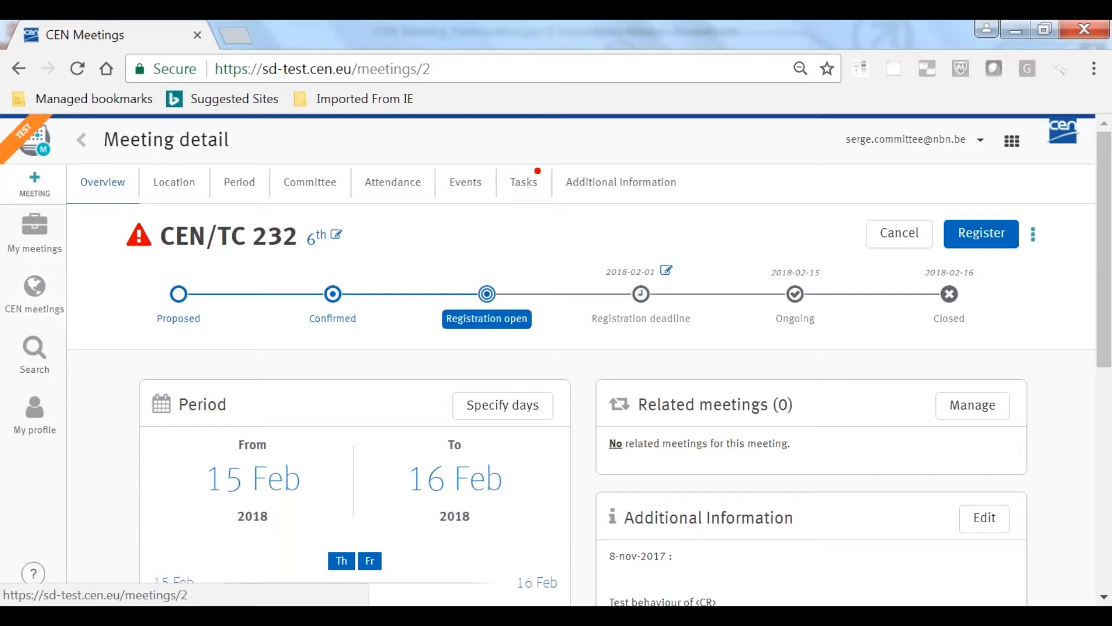
Start creating a new meeting with a day-based period from 2018-07-19 to 2018-07-20
{"action": "left_click", "coordinate": [37, 186]}
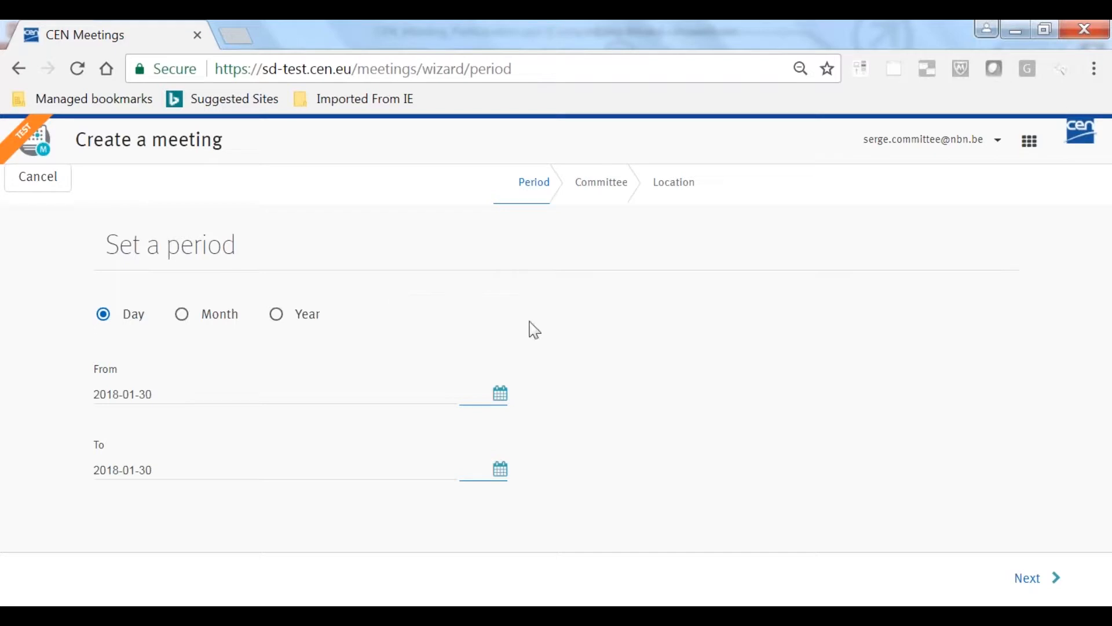
{"action": "left_click", "coordinate": [501, 398]}
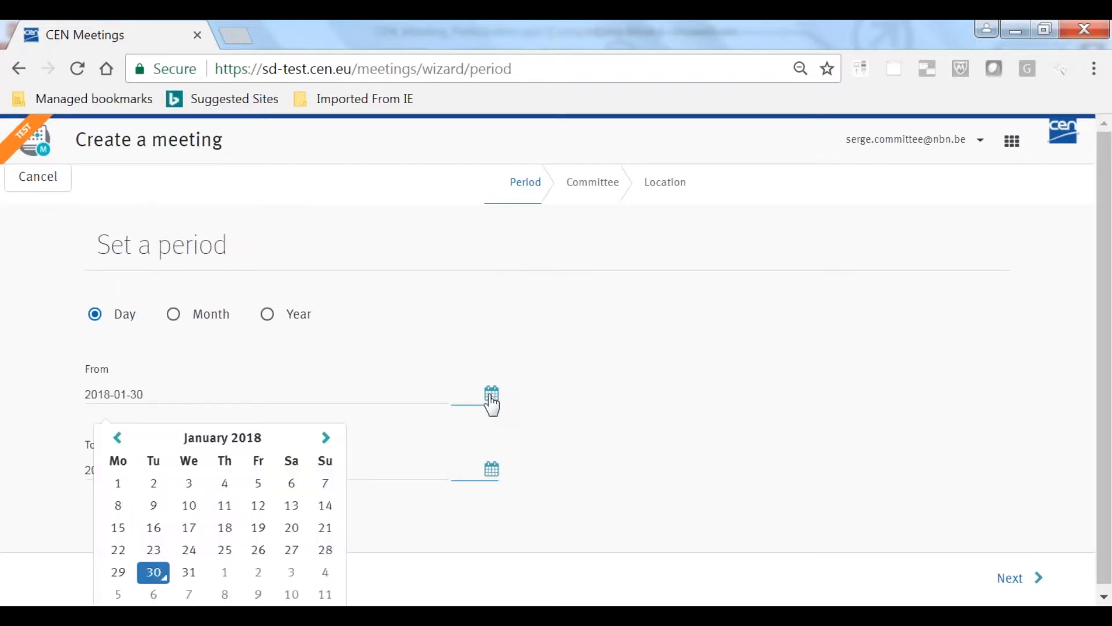
{"action": "left_click", "coordinate": [326, 433]}
{"action": "left_click", "coordinate": [326, 434]}
{"action": "left_click", "coordinate": [326, 434]}
{"action": "left_click", "coordinate": [326, 434]}
{"action": "left_click", "coordinate": [326, 435]}
{"action": "left_click", "coordinate": [326, 434]}
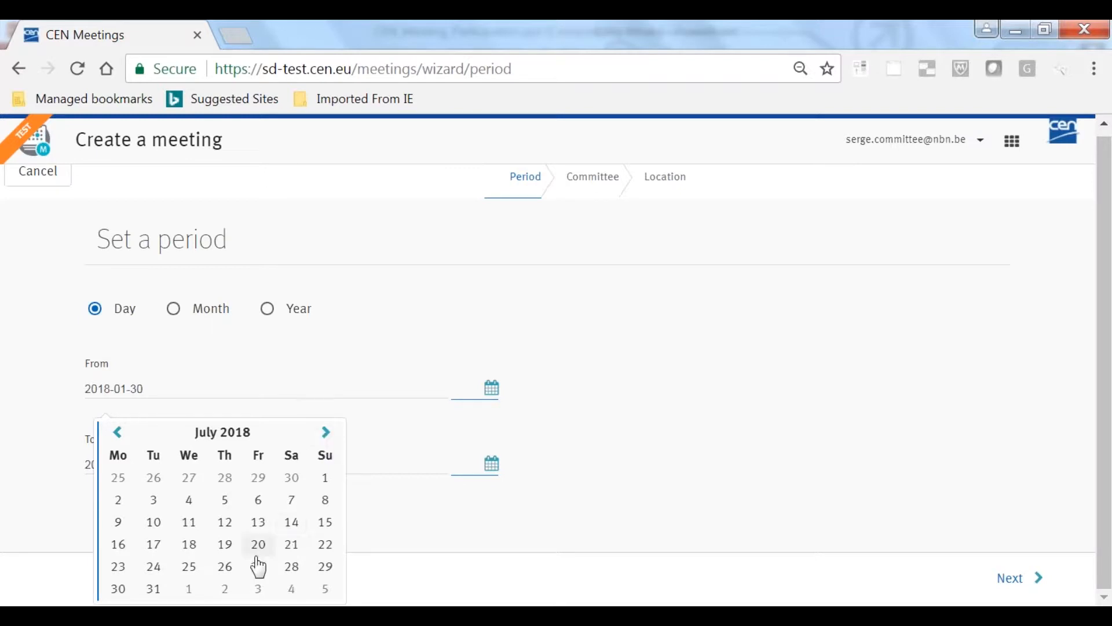
{"action": "left_click", "coordinate": [224, 544]}
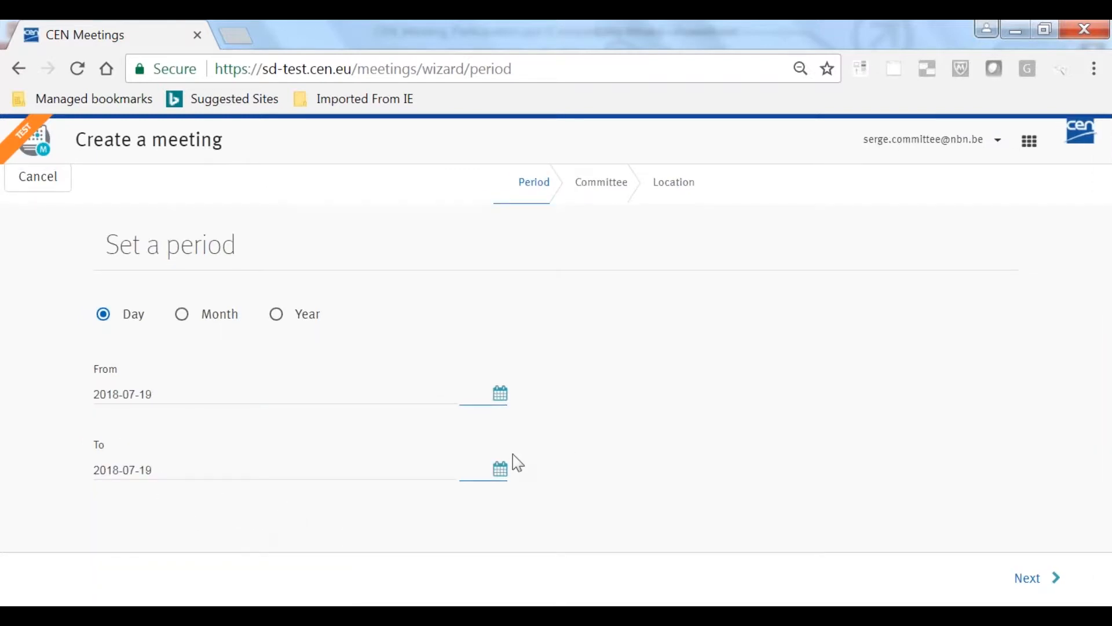
{"action": "left_click", "coordinate": [500, 469]}
{"action": "scroll", "coordinate": [333, 504], "scroll_direction": "down", "scroll_amount": 1}
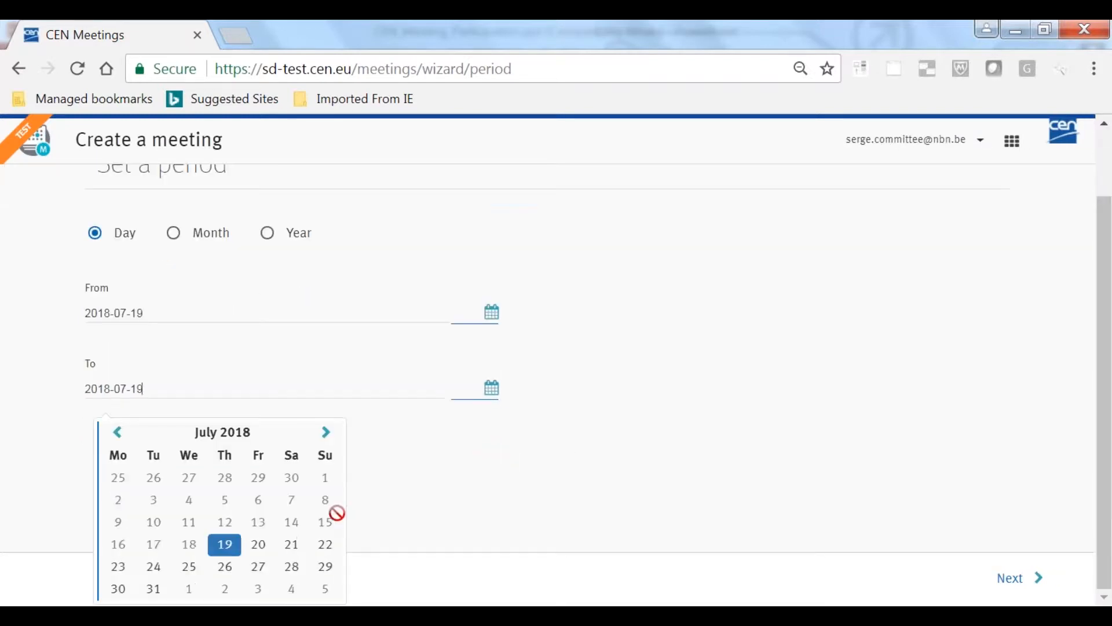
{"action": "left_click", "coordinate": [259, 544]}
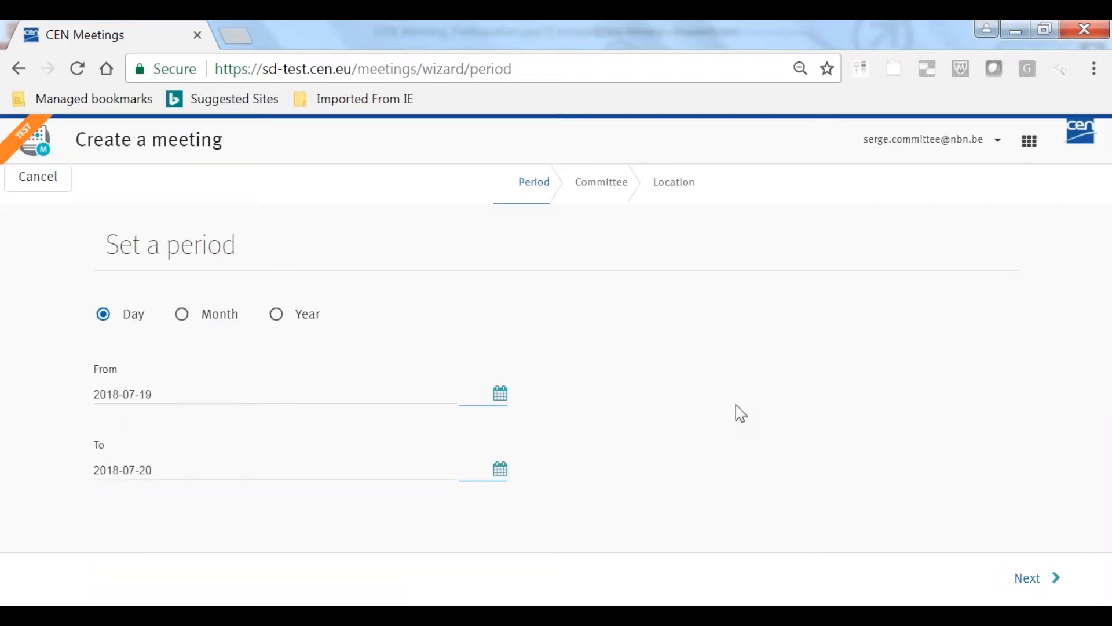
Choose CEN/TC 601 as the new meeting's committee, leaving SCs and WGs excluded, and proceed to the location stage
{"action": "left_click", "coordinate": [1035, 581]}
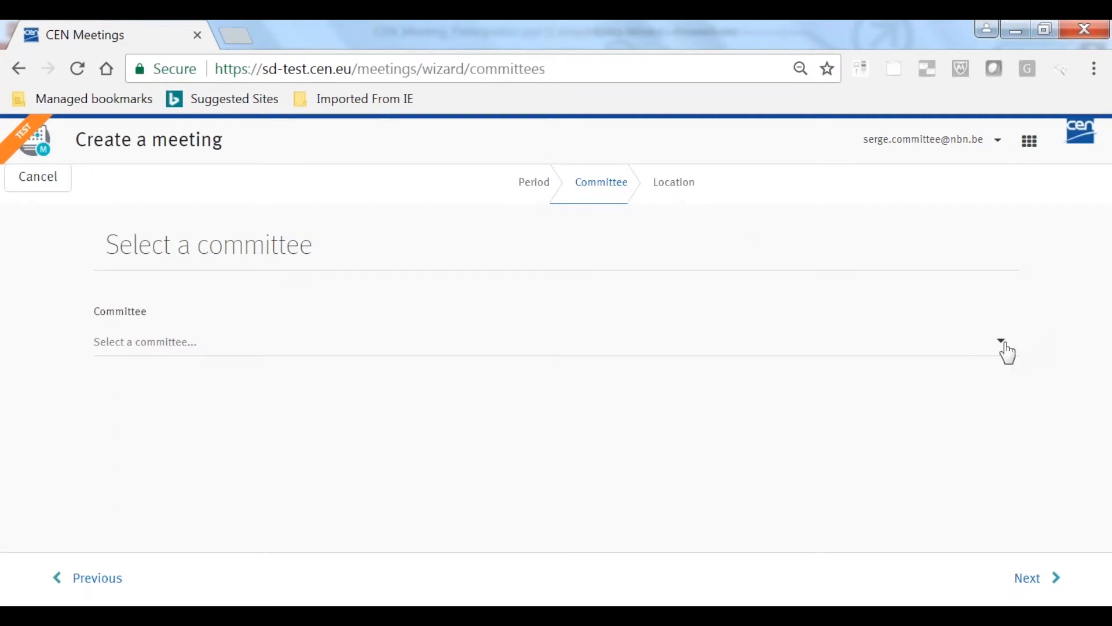
{"action": "left_click", "coordinate": [1002, 347]}
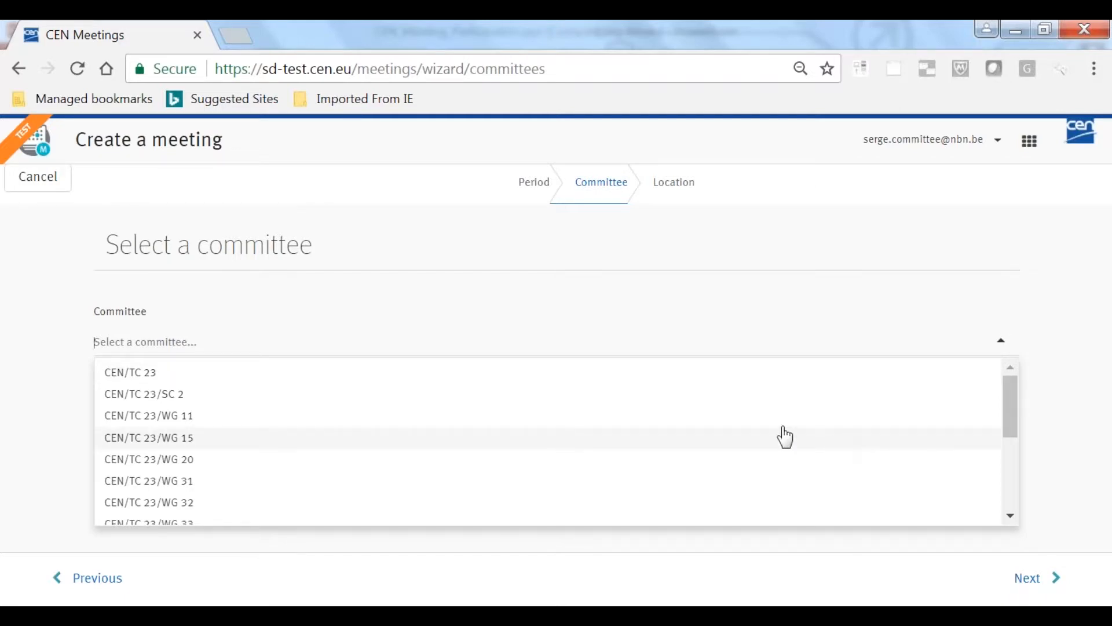
{"action": "scroll", "coordinate": [695, 443], "scroll_direction": "down", "scroll_amount": 3}
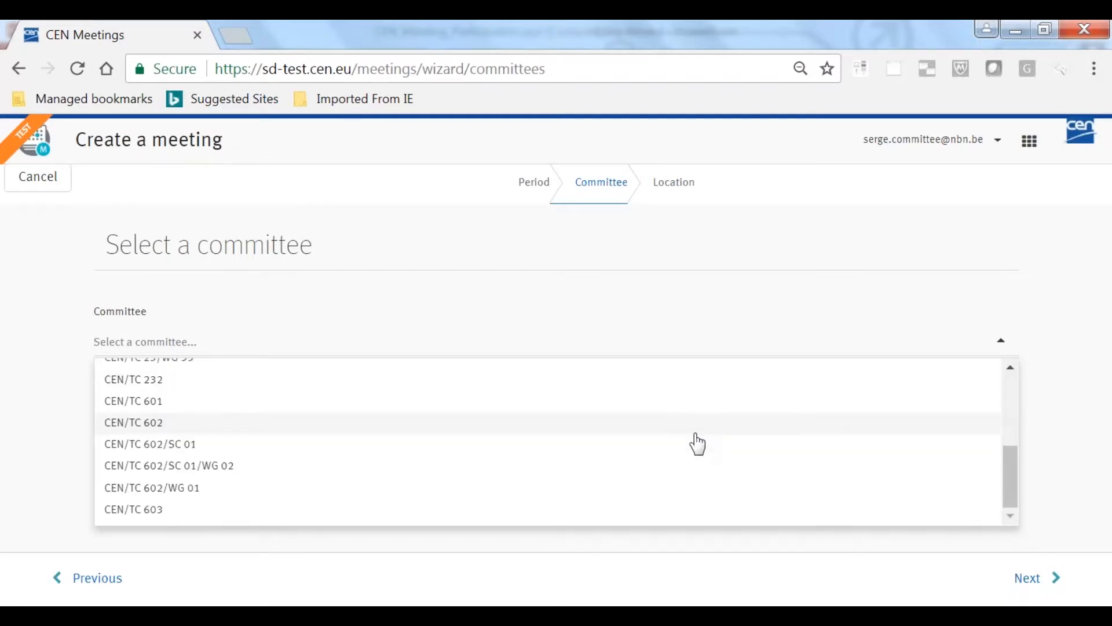
{"action": "left_click", "coordinate": [129, 402]}
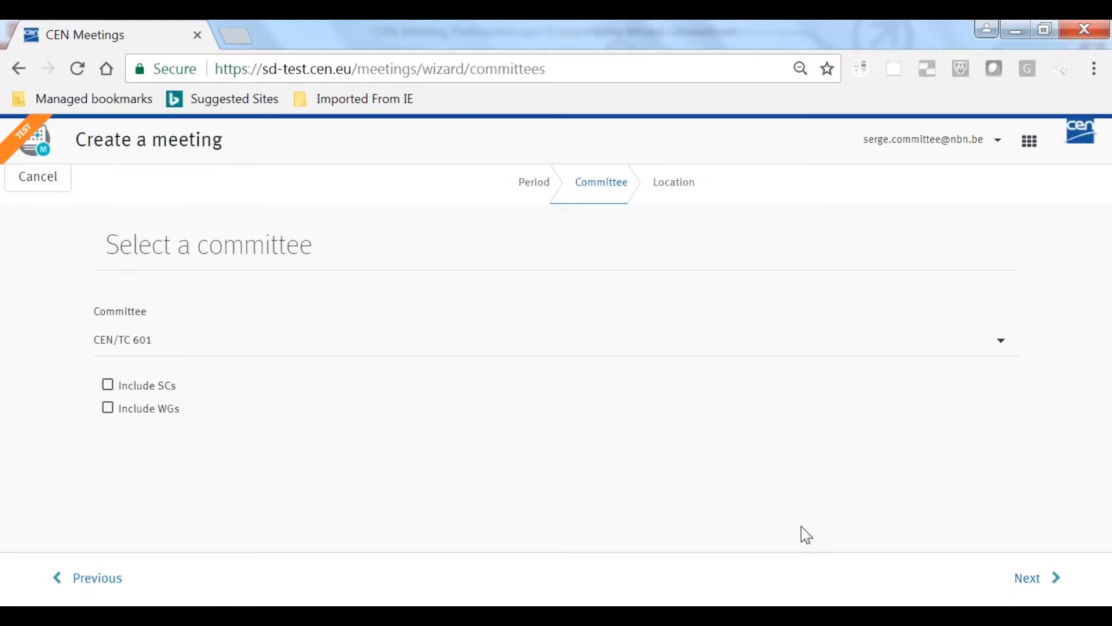
{"action": "left_click", "coordinate": [109, 386]}
{"action": "left_click", "coordinate": [109, 388]}
{"action": "left_click", "coordinate": [1032, 578]}
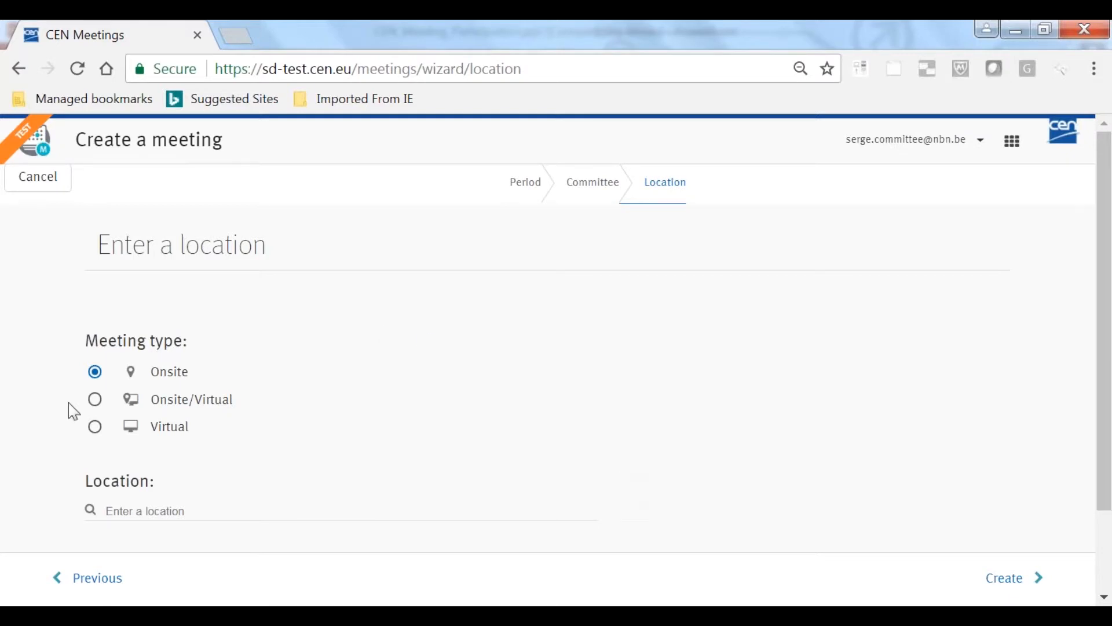
Make the meeting Onsite/Virtual and set its location to the suggested CEN/CENELEC address in Brussels
{"action": "left_click", "coordinate": [95, 400]}
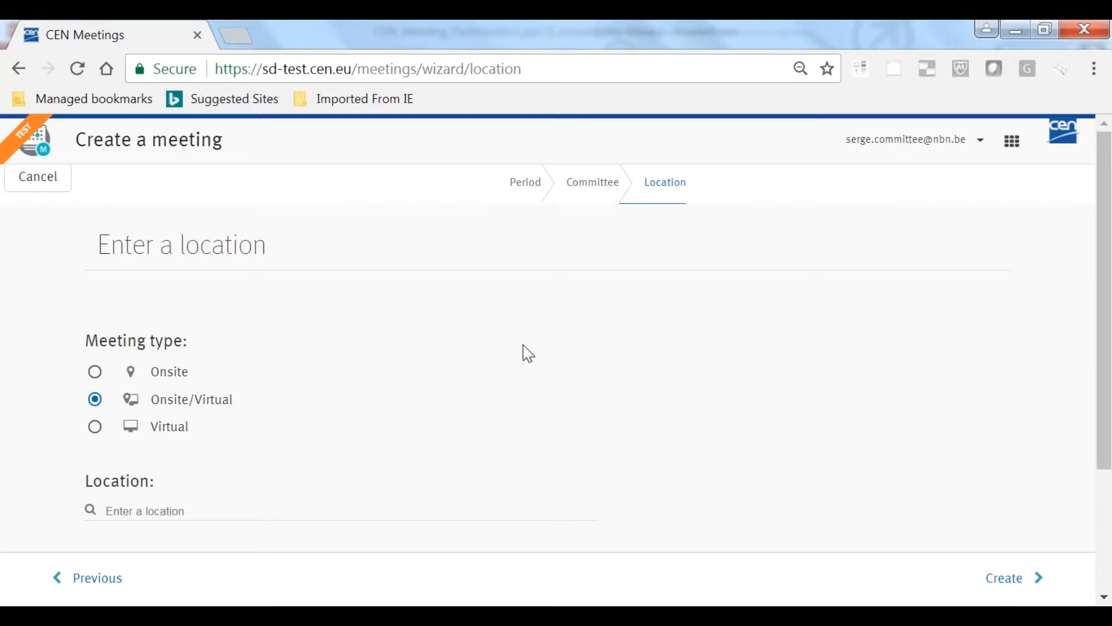
{"action": "scroll", "coordinate": [524, 351], "scroll_direction": "down", "scroll_amount": 3}
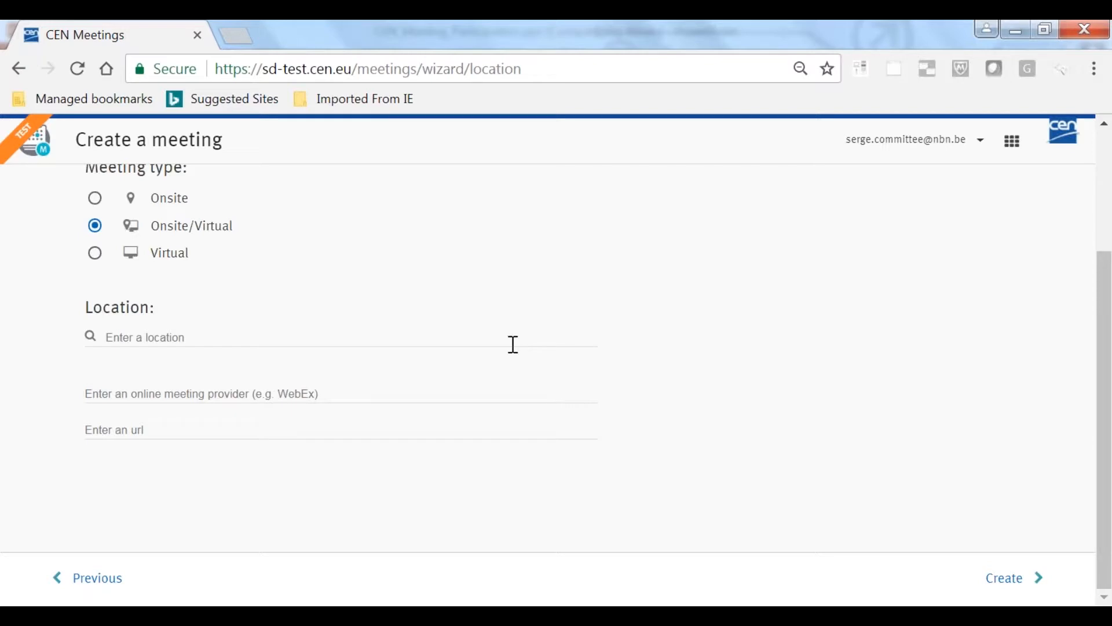
{"action": "left_click", "coordinate": [302, 339]}
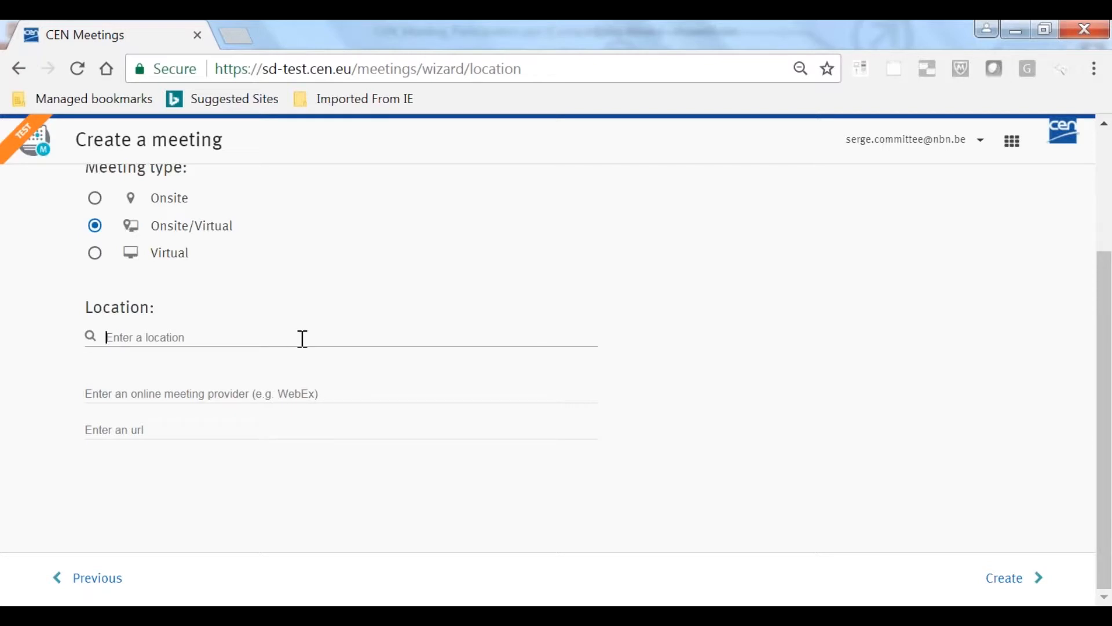
{"action": "type", "text": "A"}
{"action": "type", "text": "d"}
{"action": "key", "text": "BackSpace"}
{"action": "key", "text": "BackSpace"}
{"action": "type", "text": "Rue de"}
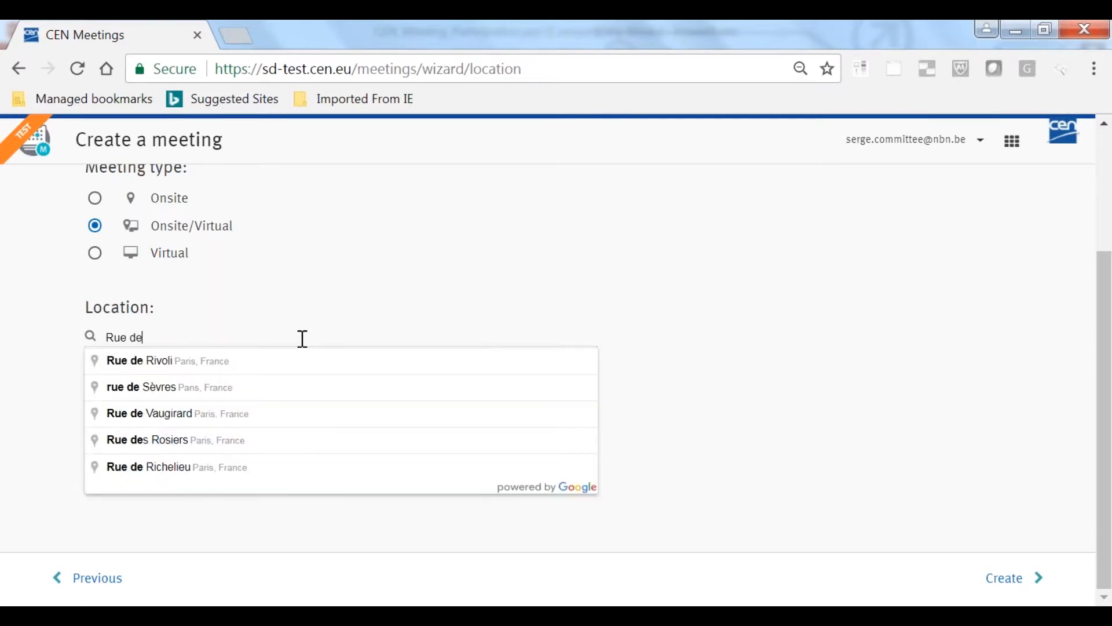
{"action": "key", "text": "BackSpace"}
{"action": "key", "text": "BackSpace"}
{"action": "key", "text": "BackSpace"}
{"action": "key", "text": "BackSpace"}
{"action": "key", "text": "BackSpace"}
{"action": "key", "text": "BackSpace"}
{"action": "type", "text": "CEN-CENELEC"}
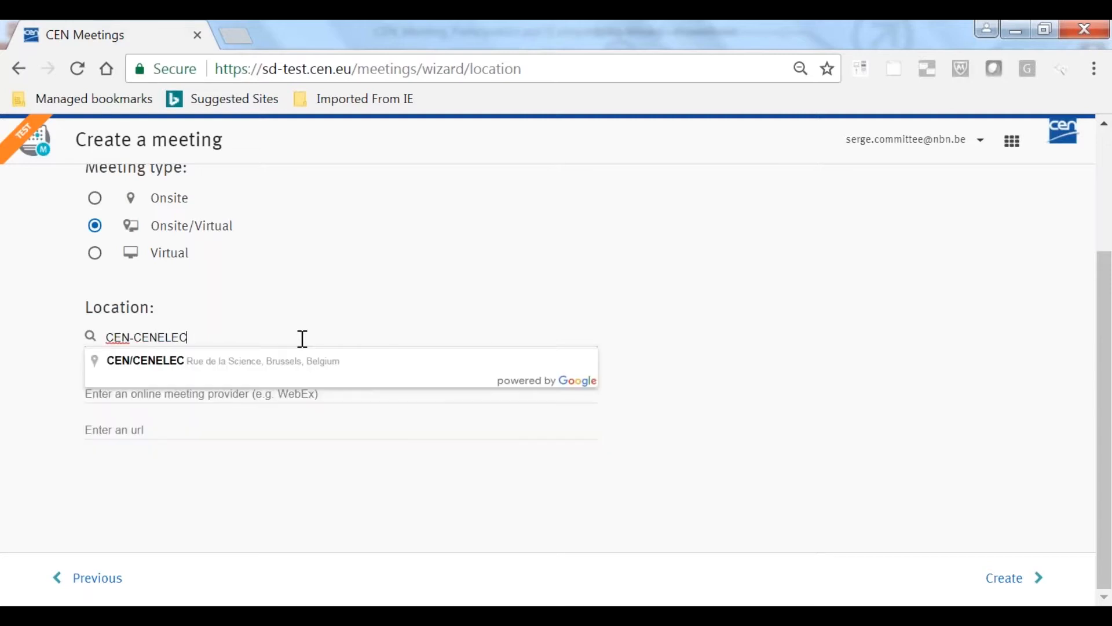
{"action": "left_click", "coordinate": [138, 364]}
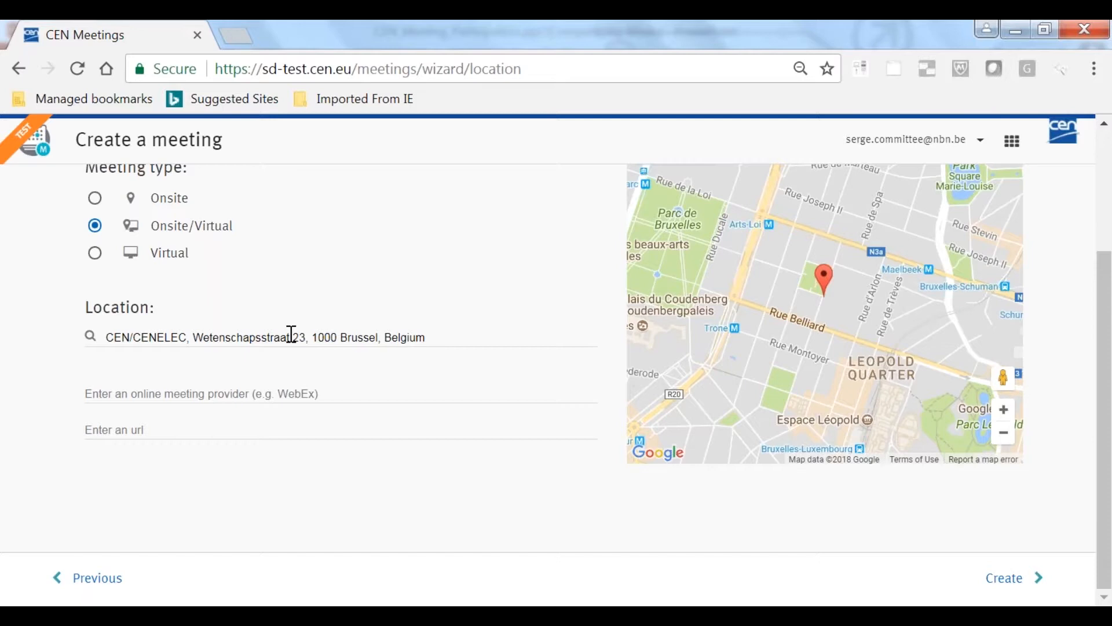
Enter GTM as the new meeting's online meeting provider
{"action": "left_click", "coordinate": [229, 394]}
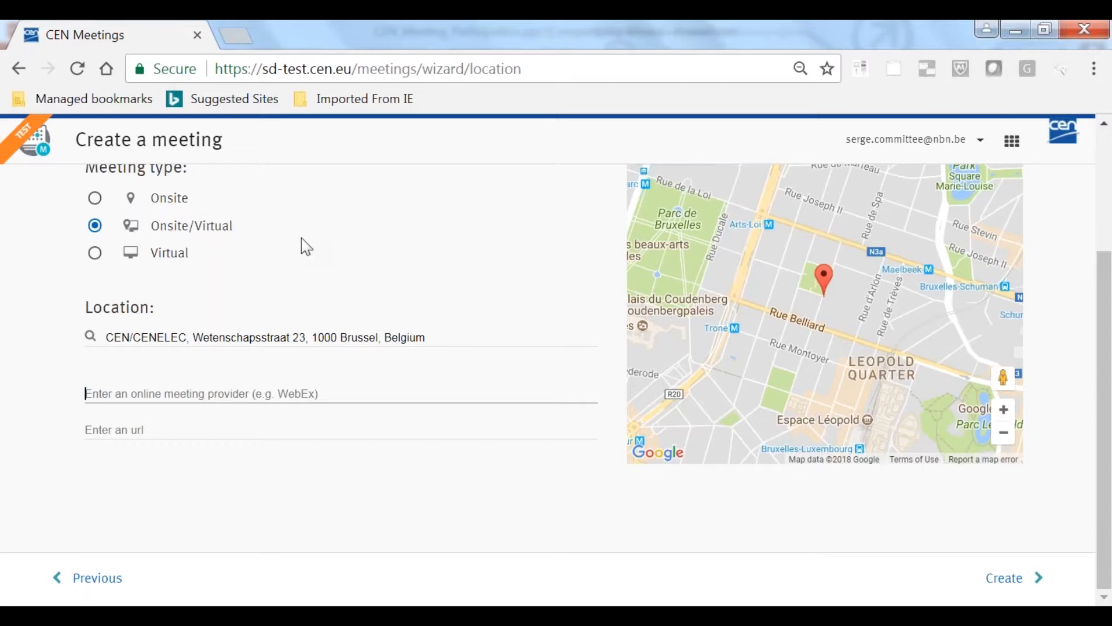
{"action": "type", "text": "Meetin"}
{"action": "key", "text": "BackSpace"}
{"action": "key", "text": "BackSpace"}
{"action": "key", "text": "BackSpace"}
{"action": "key", "text": "BackSpace"}
{"action": "key", "text": "BackSpace"}
{"action": "key", "text": "BackSpace"}
{"action": "type", "text": "T"}
{"action": "key", "text": "BackSpace"}
{"action": "type", "text": "GTM"}
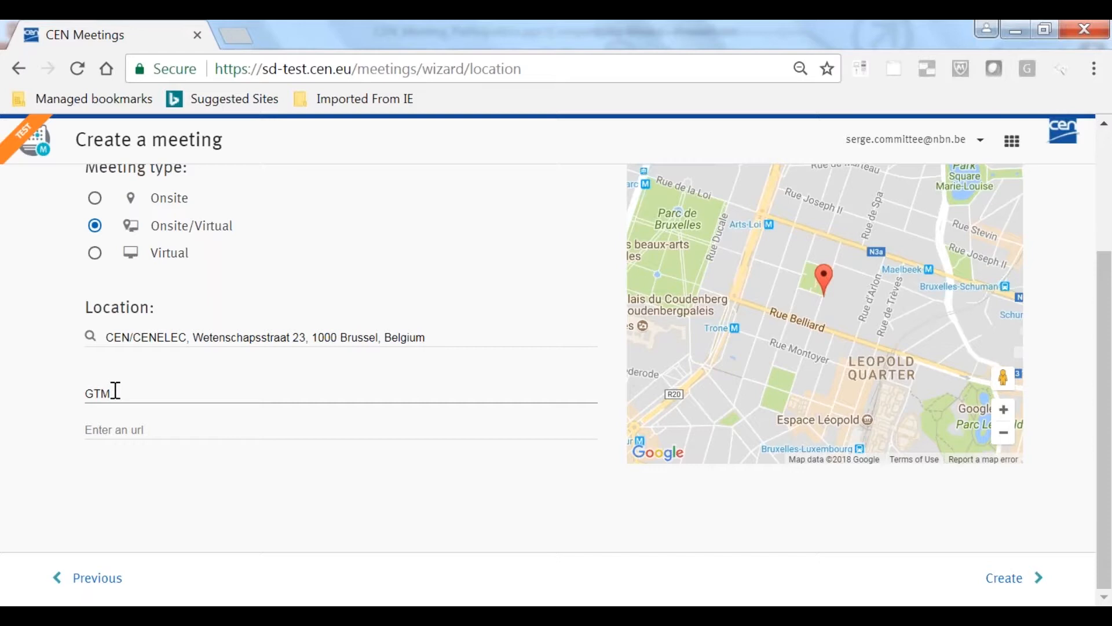
Try to create the meeting with "url to come" as the online meeting URL
{"action": "left_click", "coordinate": [129, 427]}
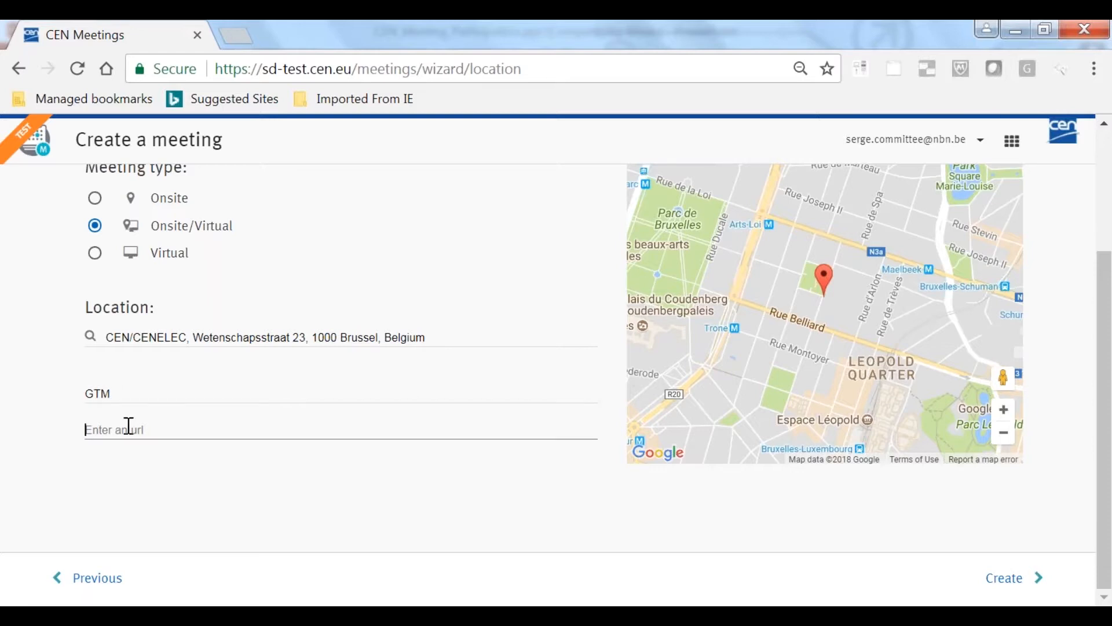
{"action": "type", "text": "url to come"}
{"action": "left_click", "coordinate": [1005, 593]}
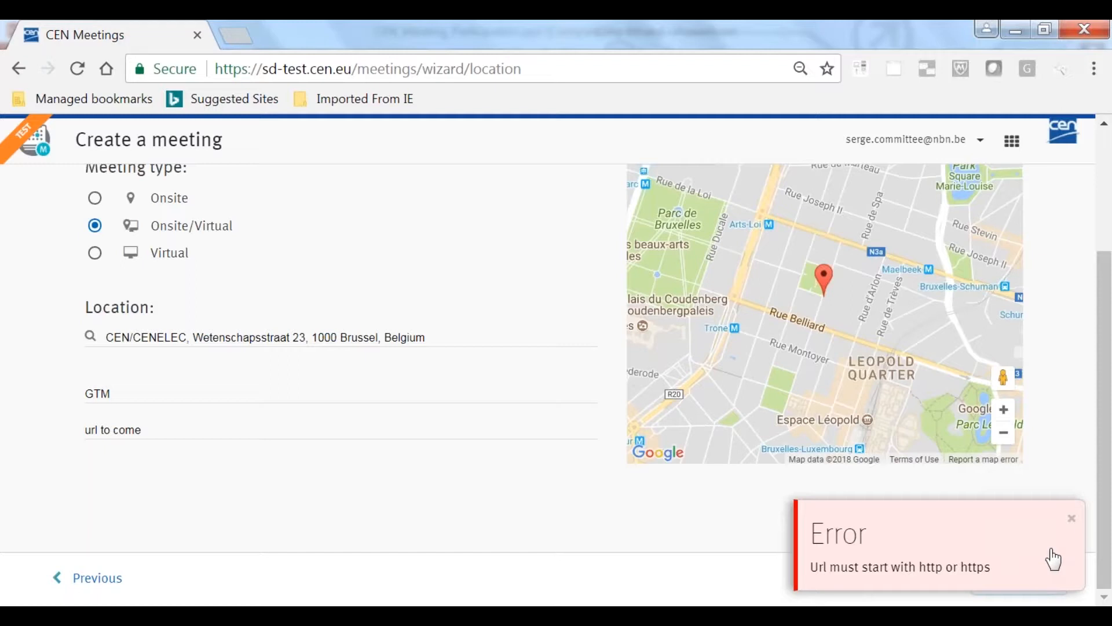
{"action": "left_click", "coordinate": [1071, 528]}
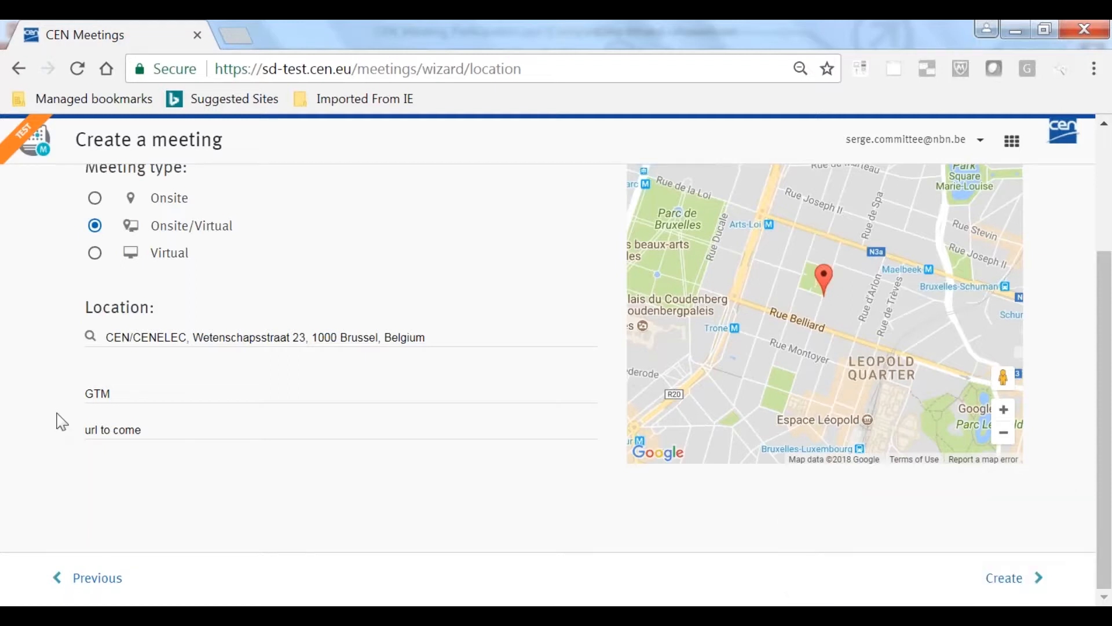
{"action": "left_click_drag", "start_coordinate": [156, 427], "coordinate": [7, 432]}
{"action": "type", "text": "h"}
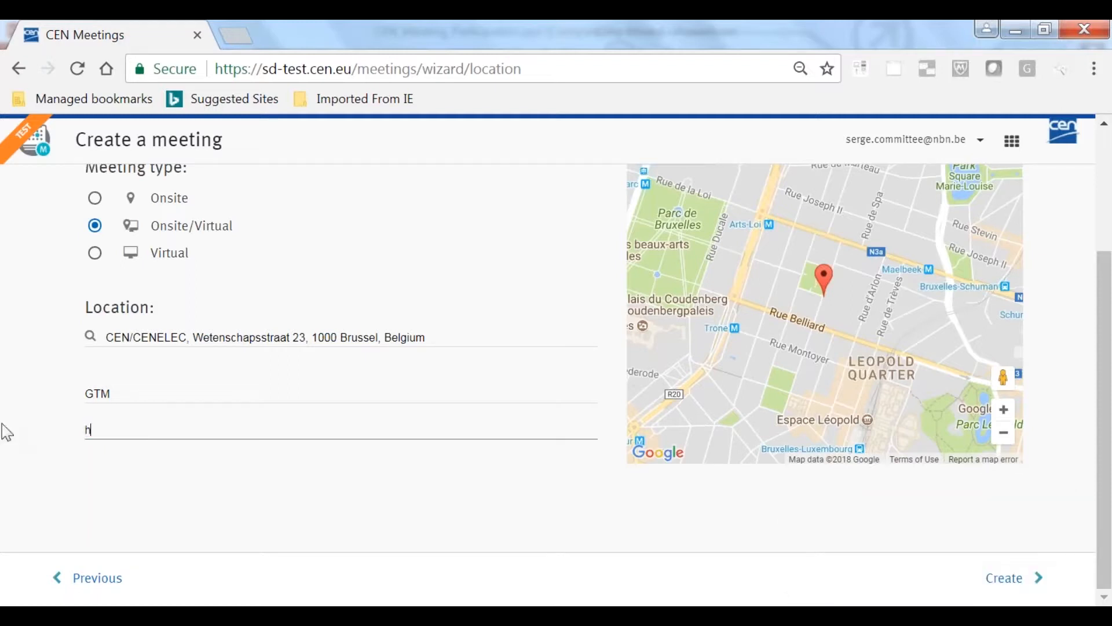
{"action": "type", "text": "ttps"}
{"action": "type", "text": "://"}
{"action": "type", "text": "ti"}
{"action": "type", "text": "o come"}
Create the CEN/TC 601 meeting and confirm it from its detail page
{"action": "left_click", "coordinate": [1017, 576]}
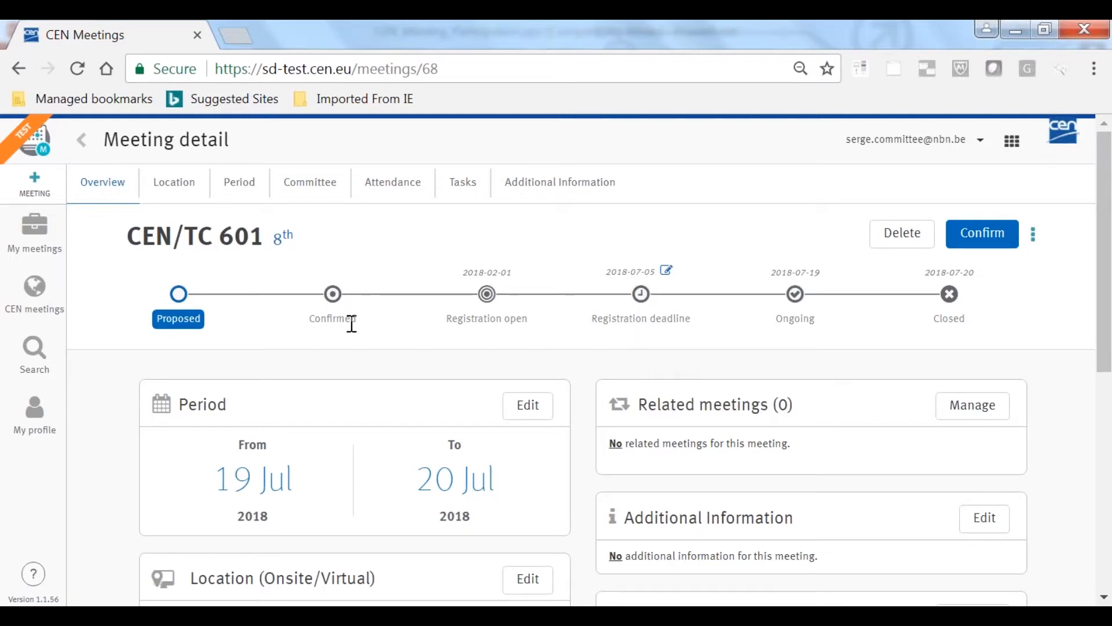
{"action": "left_click", "coordinate": [993, 241]}
{"action": "left_click", "coordinate": [602, 382]}
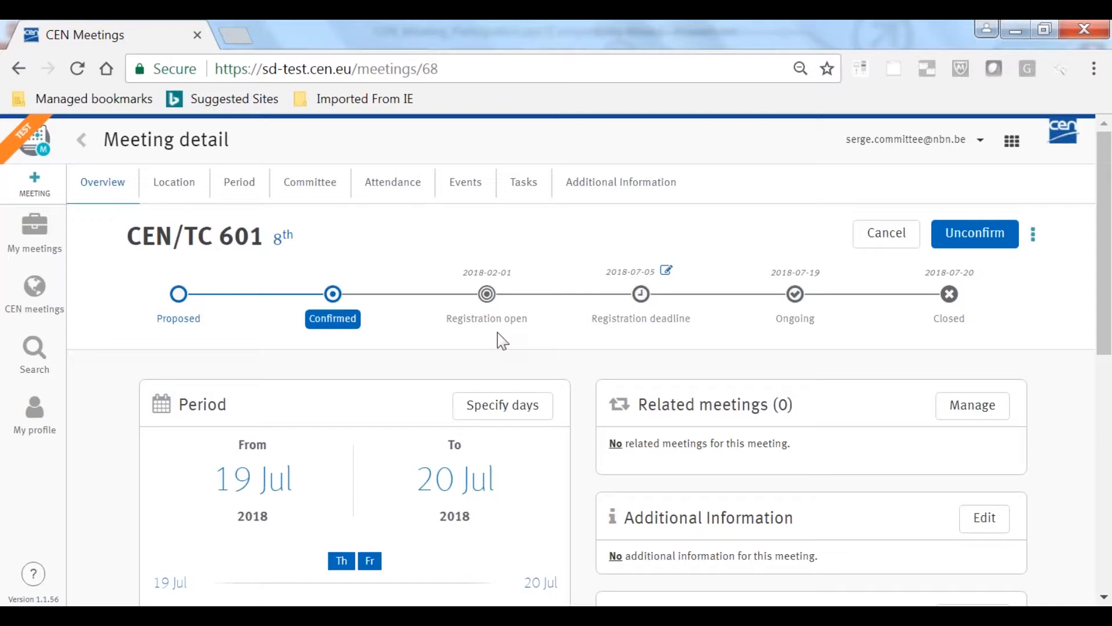
Switch to the CEN_Meeting_Participation.ppt presentation in PowerPoint and start the slide show from slide 14, My Profile
{"action": "mouse_move", "coordinate": [614, 615]}
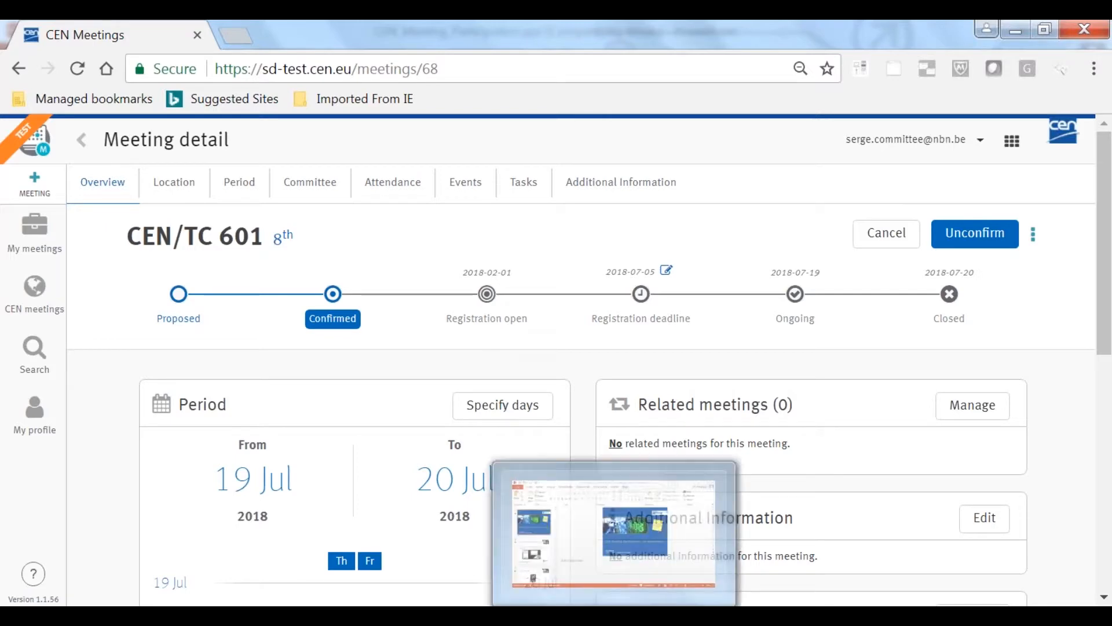
{"action": "left_click", "coordinate": [614, 536]}
{"action": "scroll", "coordinate": [104, 455], "scroll_direction": "down", "scroll_amount": 6}
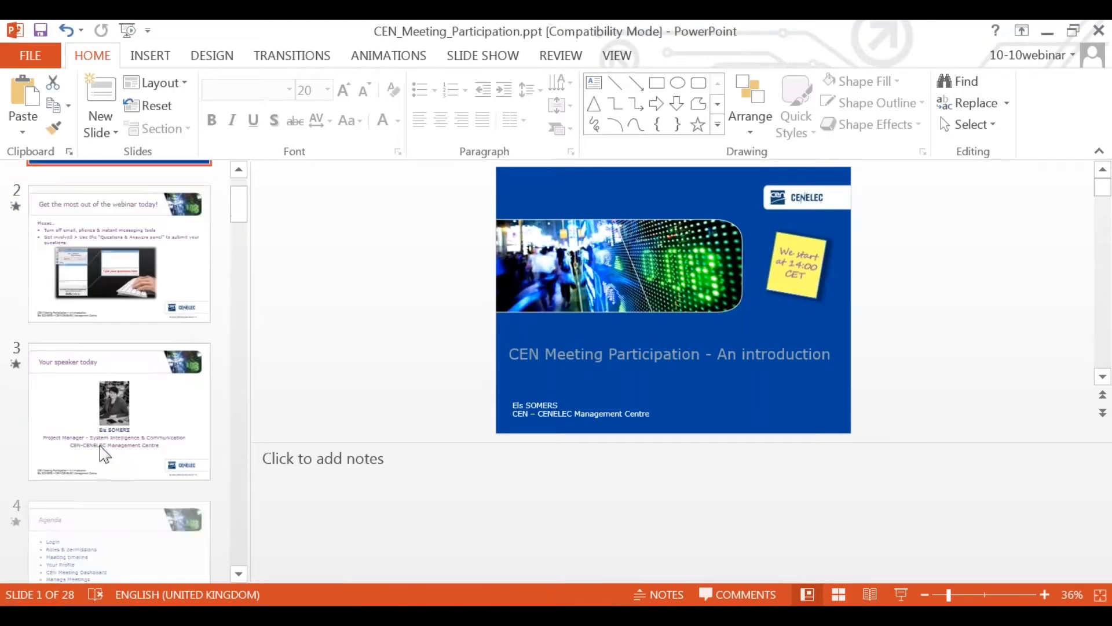
{"action": "scroll", "coordinate": [109, 463], "scroll_direction": "down", "scroll_amount": 5}
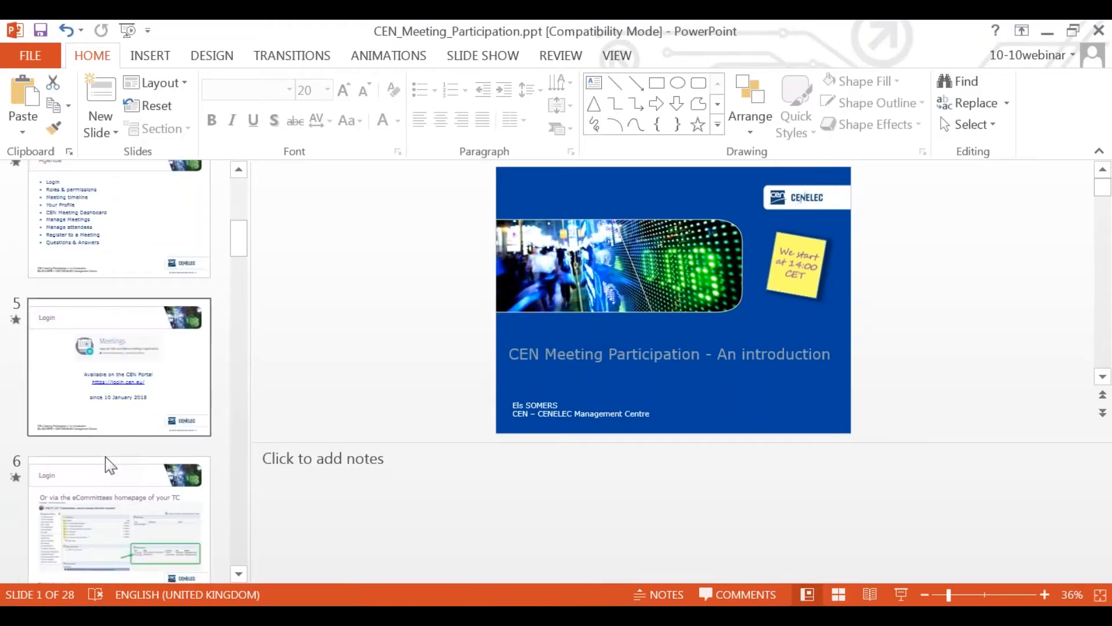
{"action": "scroll", "coordinate": [107, 468], "scroll_direction": "down", "scroll_amount": 5}
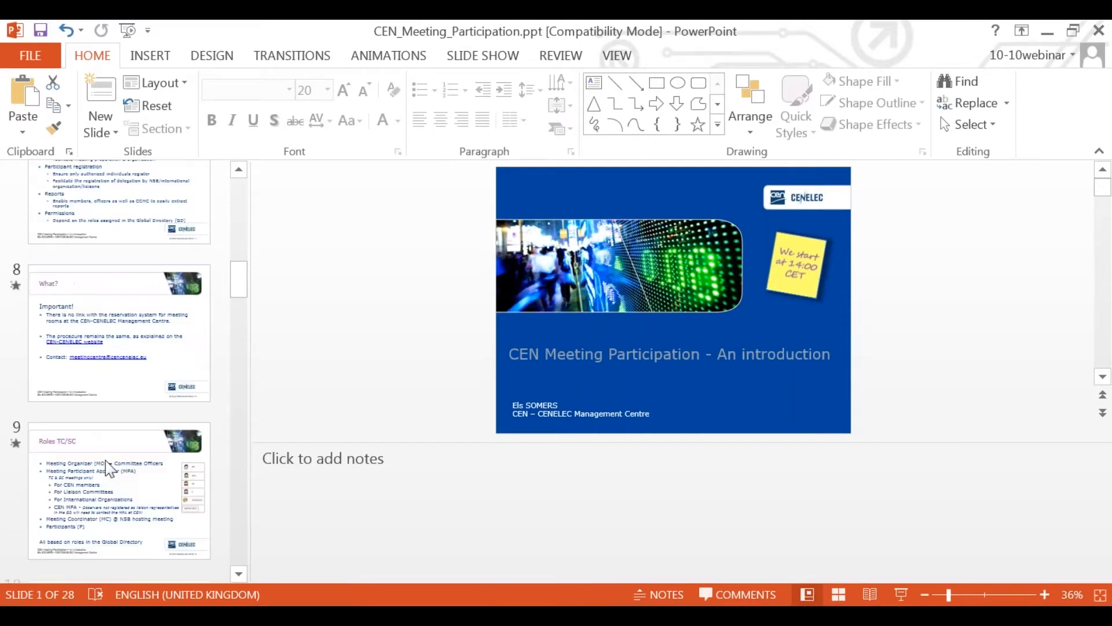
{"action": "scroll", "coordinate": [108, 468], "scroll_direction": "down", "scroll_amount": 5}
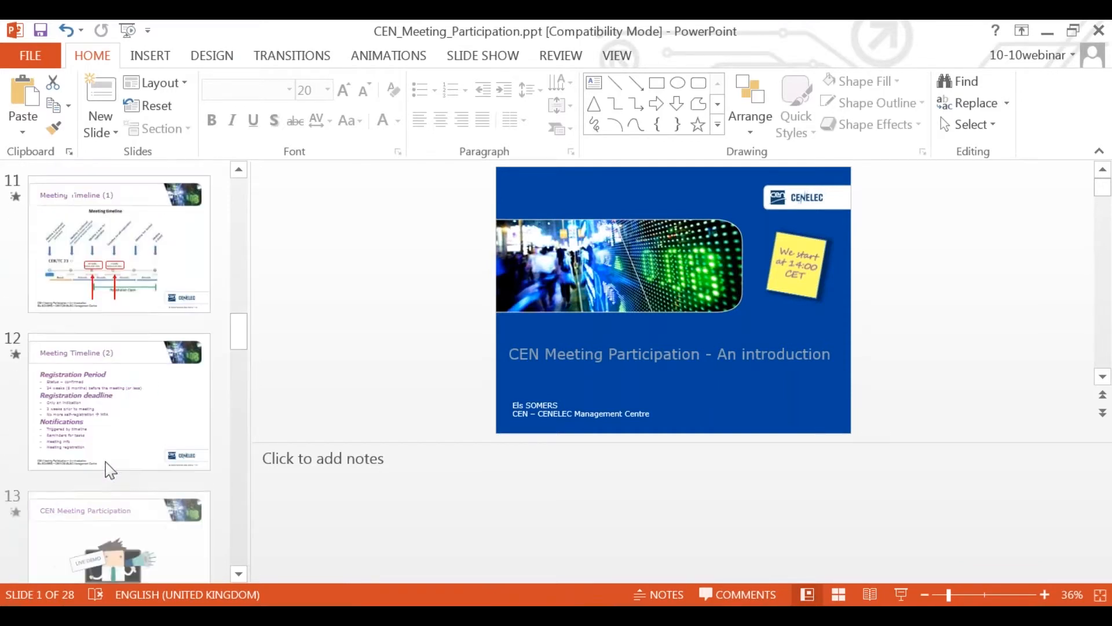
{"action": "left_click", "coordinate": [114, 519]}
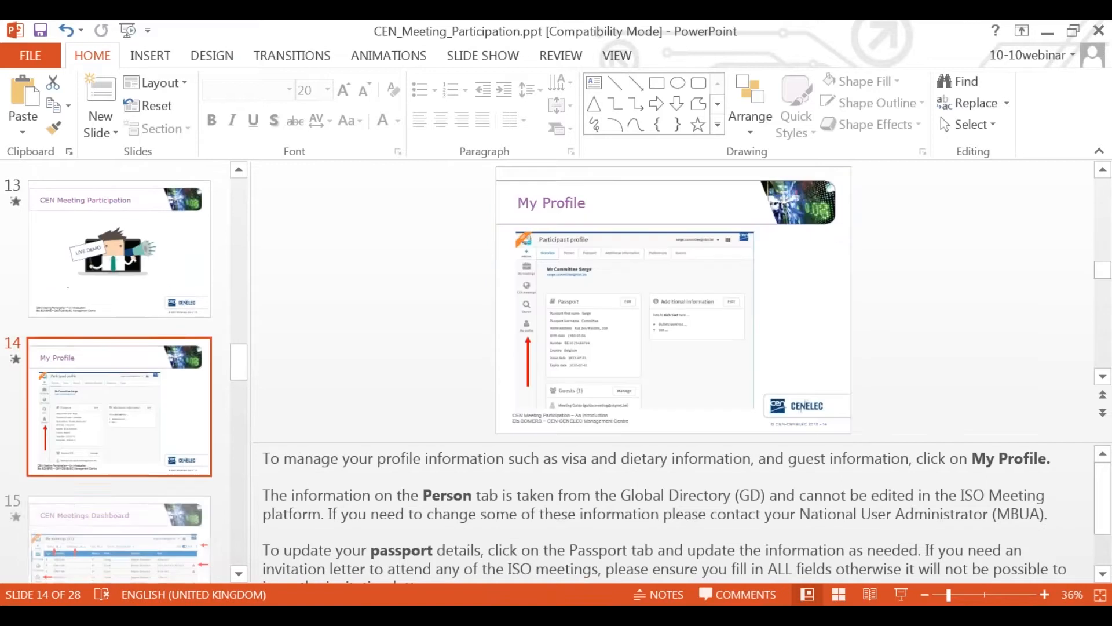
{"action": "left_click", "coordinate": [901, 594]}
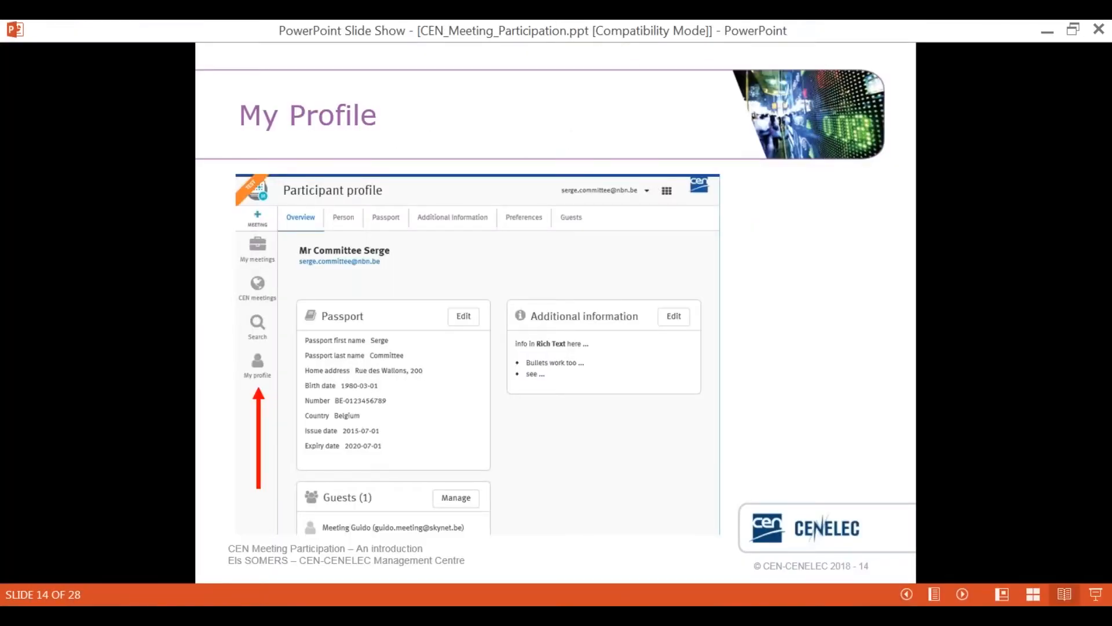
Advance the slide show through the dashboard, search, meeting information, export and CEN application integration slides, and past slide 19
{"action": "left_click", "coordinate": [684, 513]}
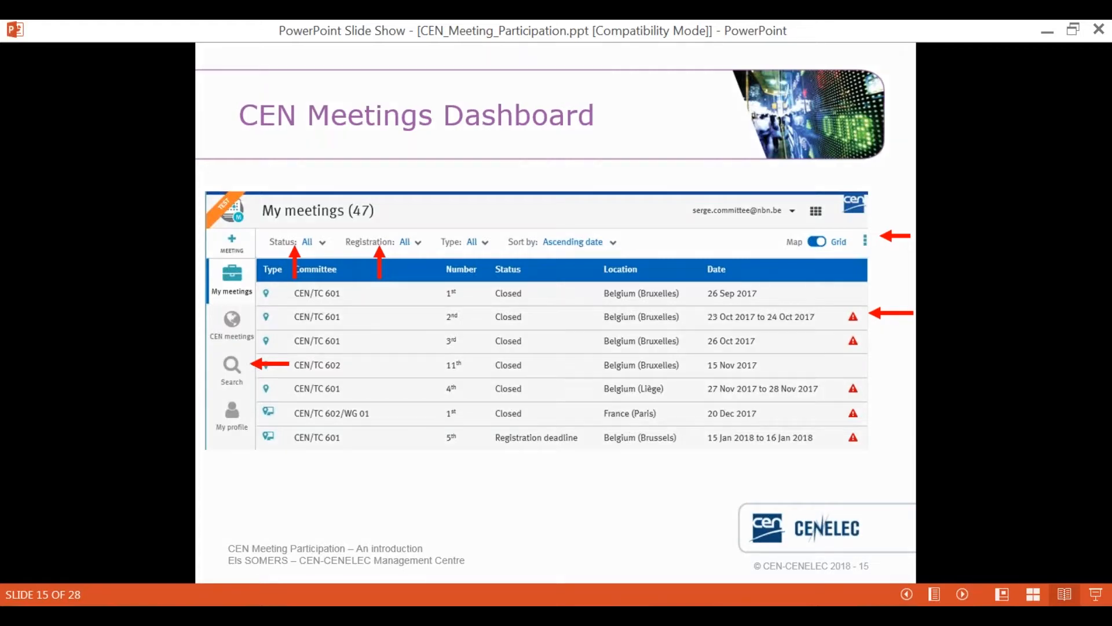
{"action": "key", "text": "Right"}
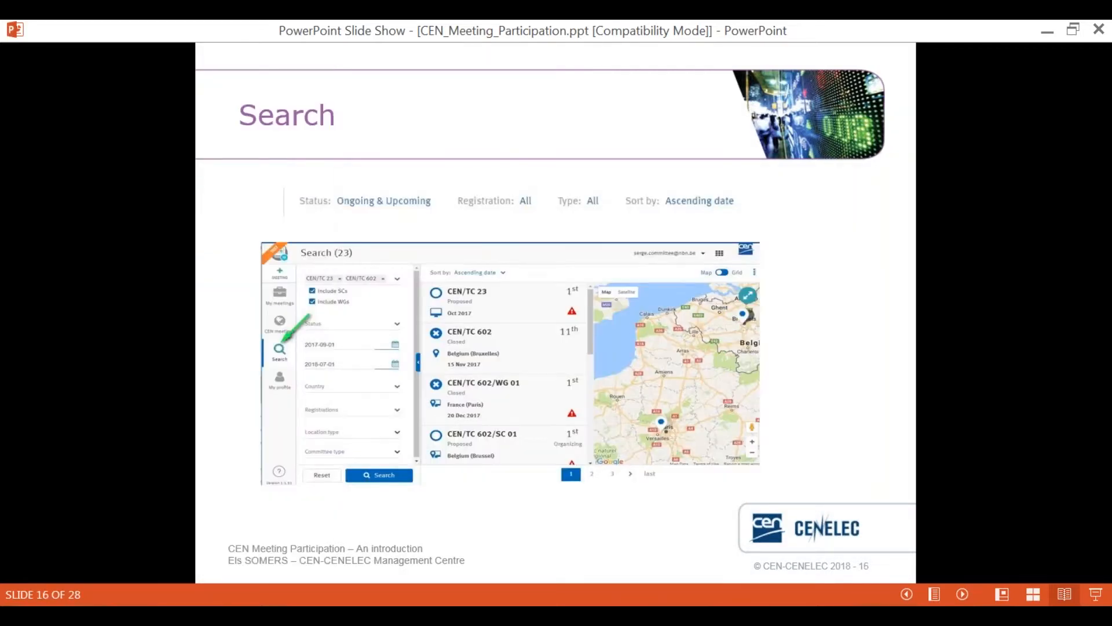
{"action": "key", "text": "Right"}
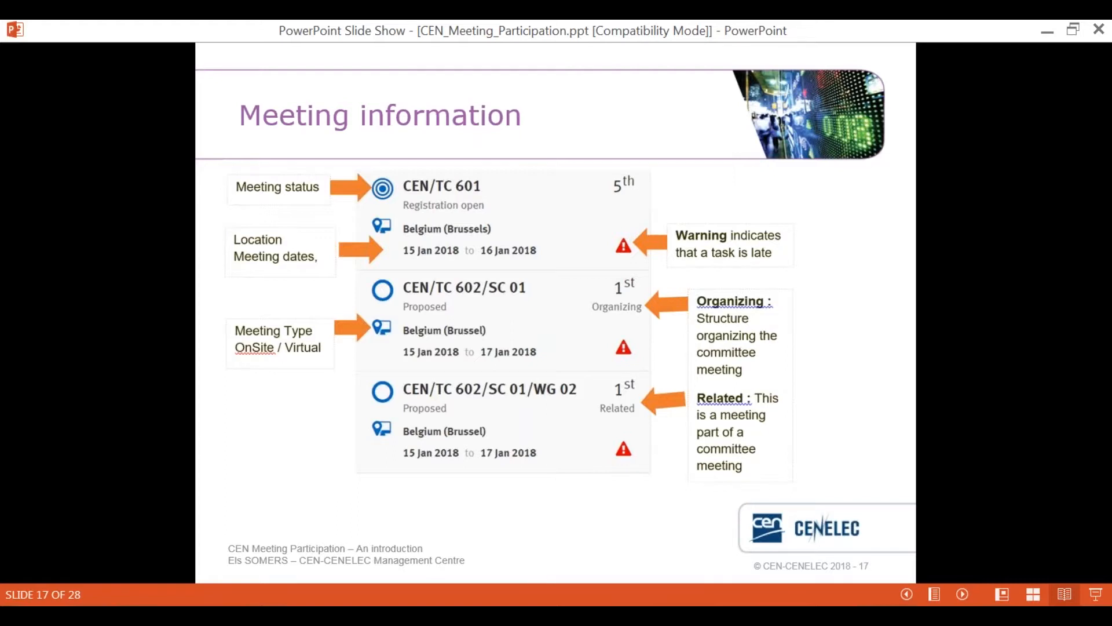
{"action": "key", "text": "Right"}
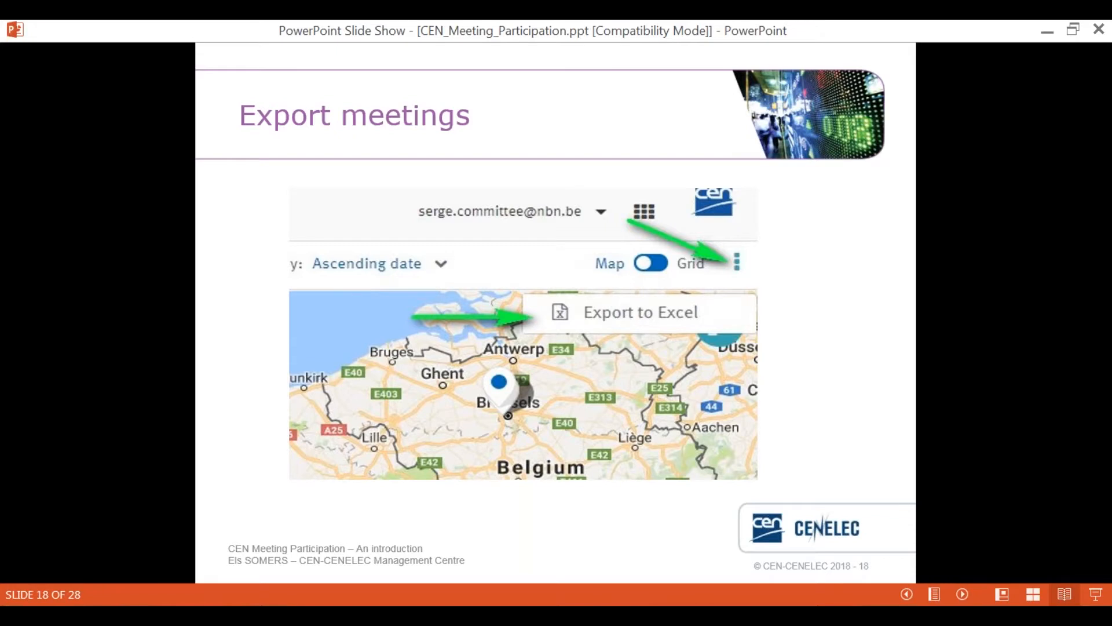
{"action": "key", "text": "Right"}
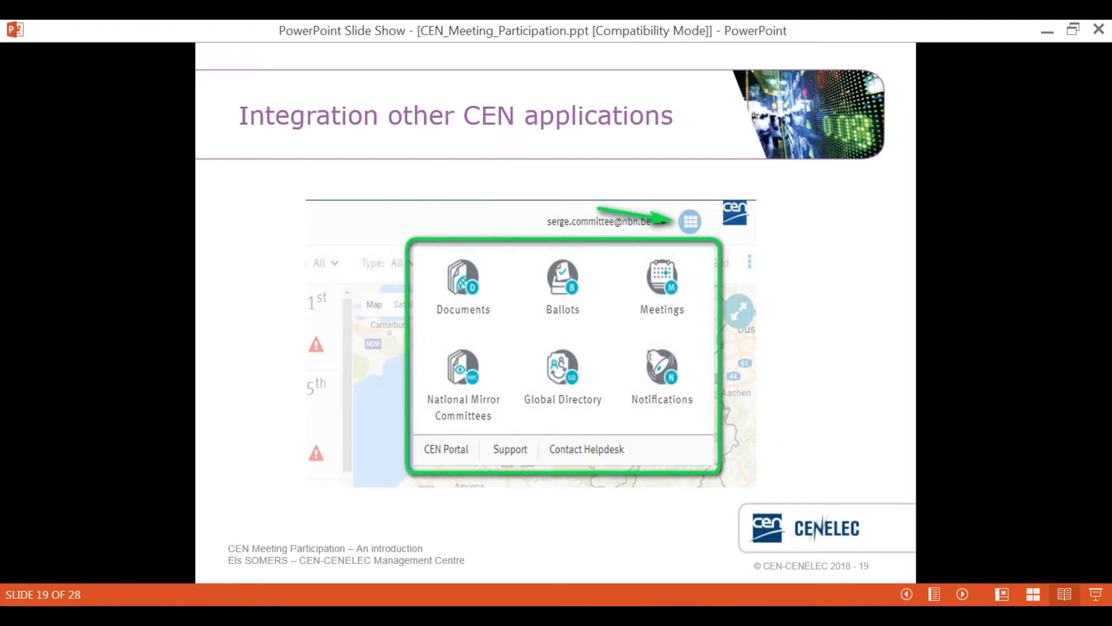
{"action": "key", "text": "Right"}
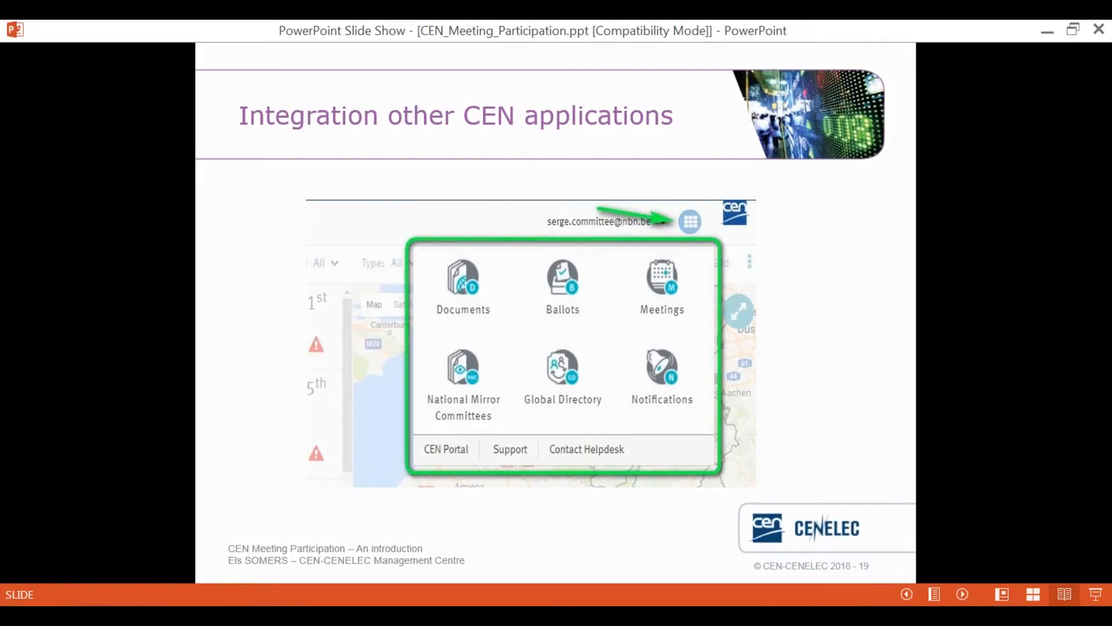
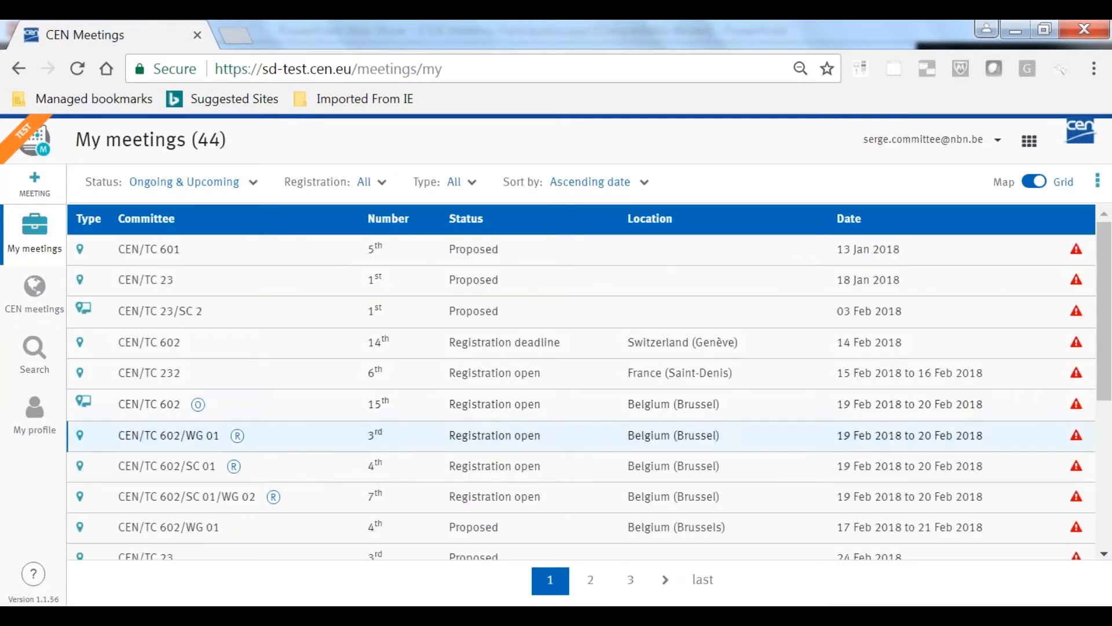
Open the 3rd CEN/TC 602/WG 01 meeting from the My meetings list and review its detail overview
{"action": "left_click", "coordinate": [212, 445]}
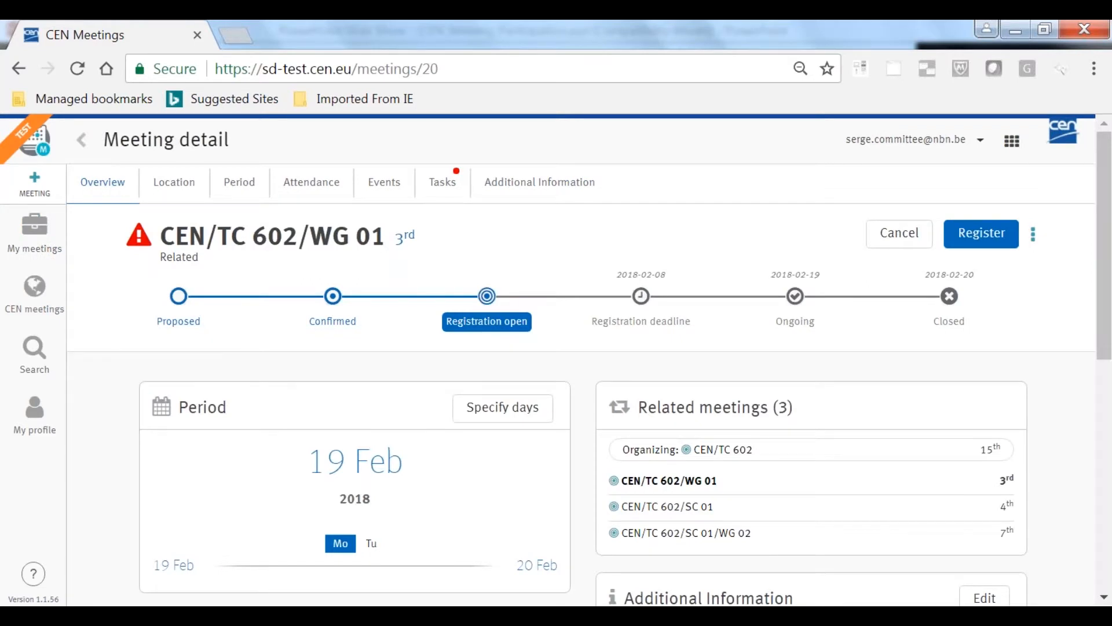
{"action": "scroll", "coordinate": [211, 440], "scroll_direction": "down", "scroll_amount": 2}
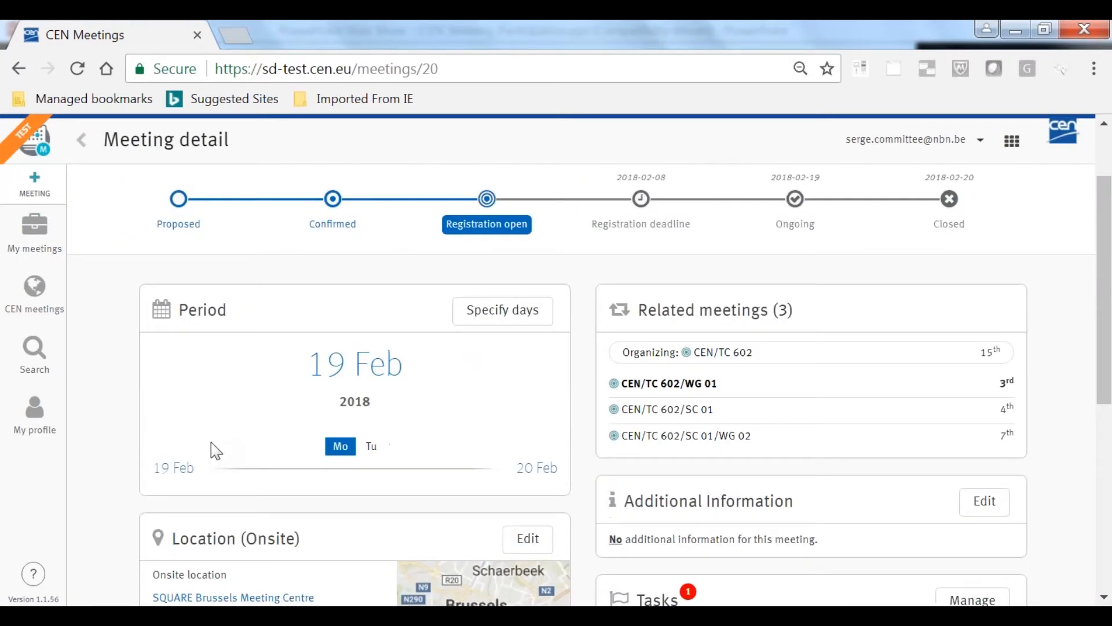
{"action": "scroll", "coordinate": [214, 449], "scroll_direction": "up", "scroll_amount": 2}
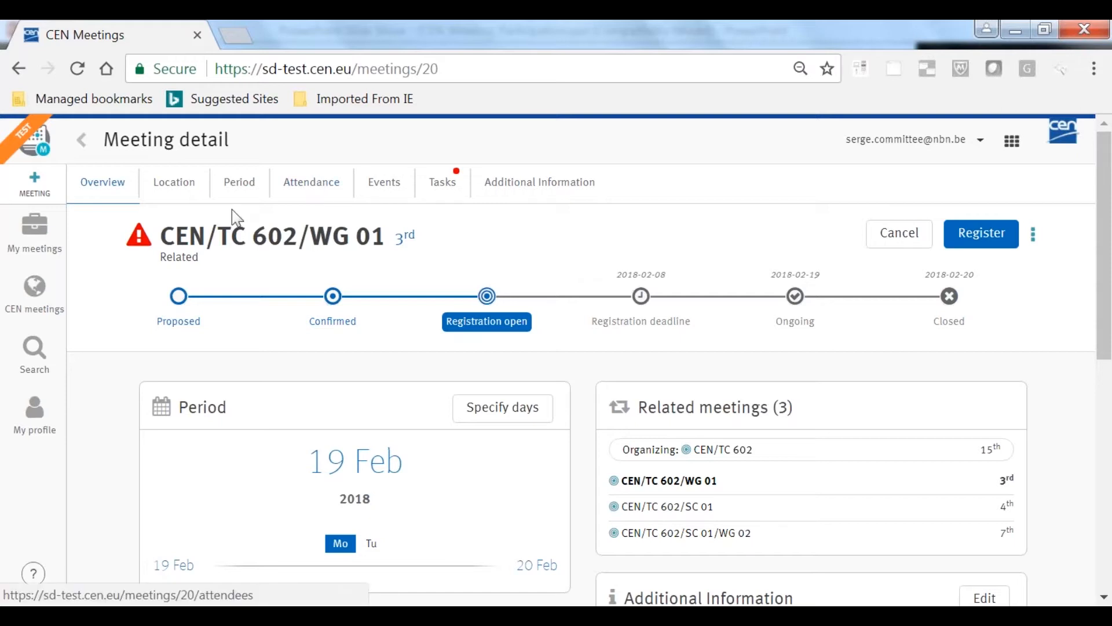
Open the 1st CEN/TC 603 meeting from My meetings, then view its meeting number setting and dismiss it without changes
{"action": "left_click", "coordinate": [34, 237]}
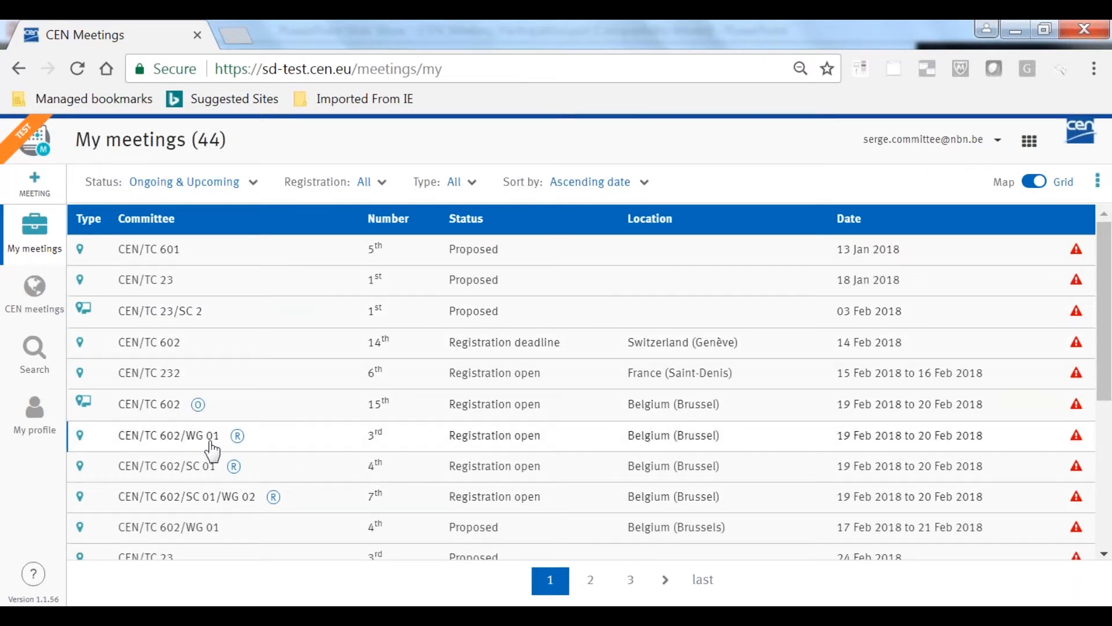
{"action": "scroll", "coordinate": [212, 450], "scroll_direction": "down", "scroll_amount": 3}
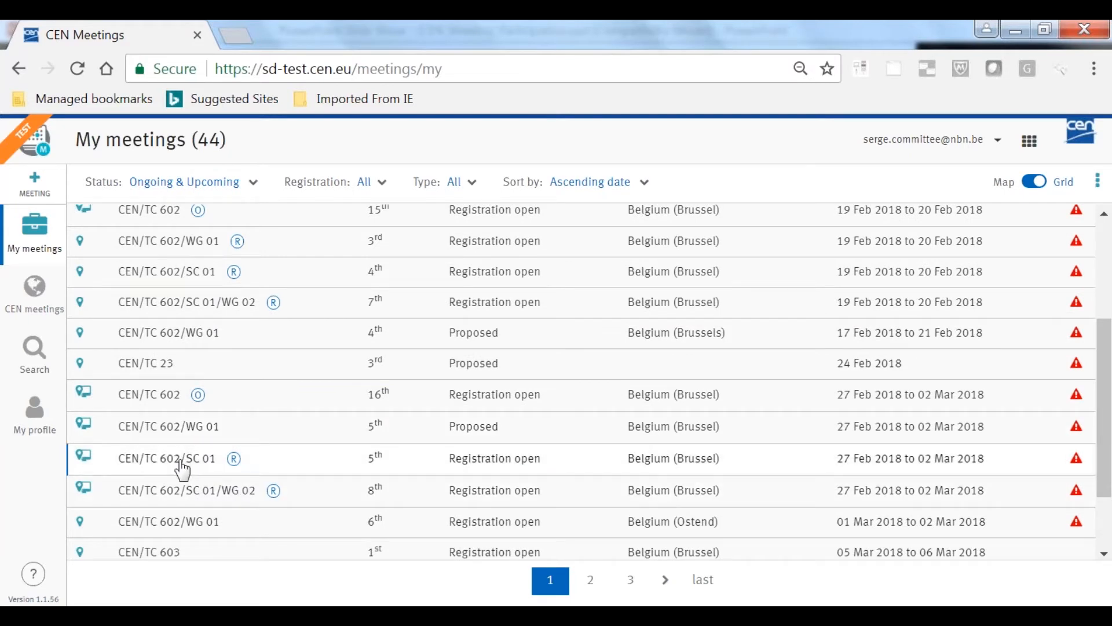
{"action": "scroll", "coordinate": [182, 469], "scroll_direction": "down", "scroll_amount": 4}
{"action": "left_click", "coordinate": [154, 458]}
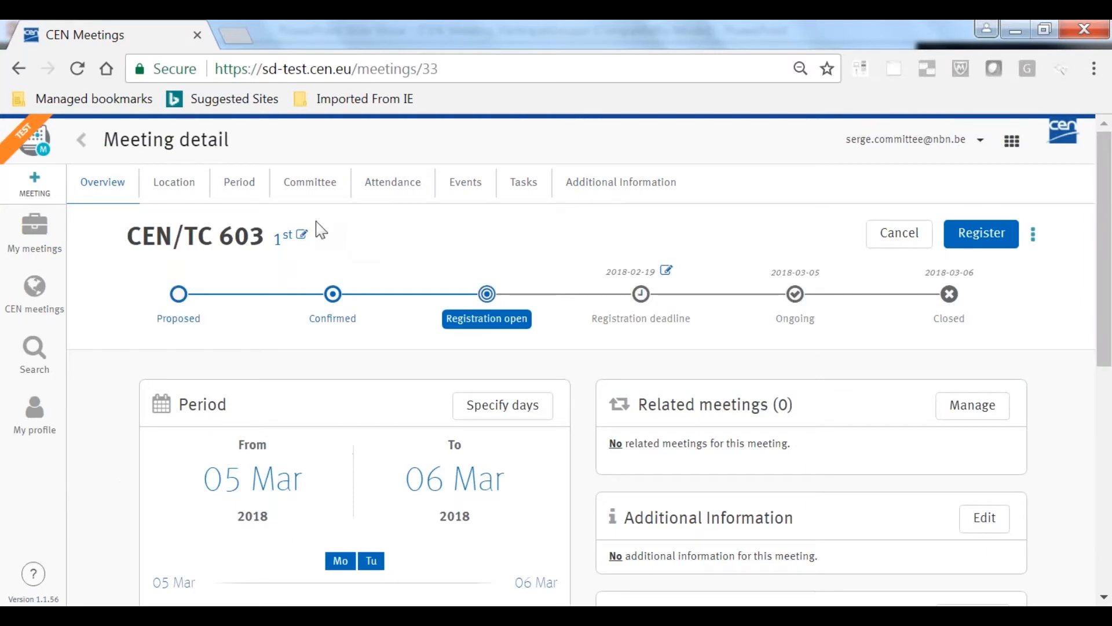
{"action": "left_click", "coordinate": [302, 237]}
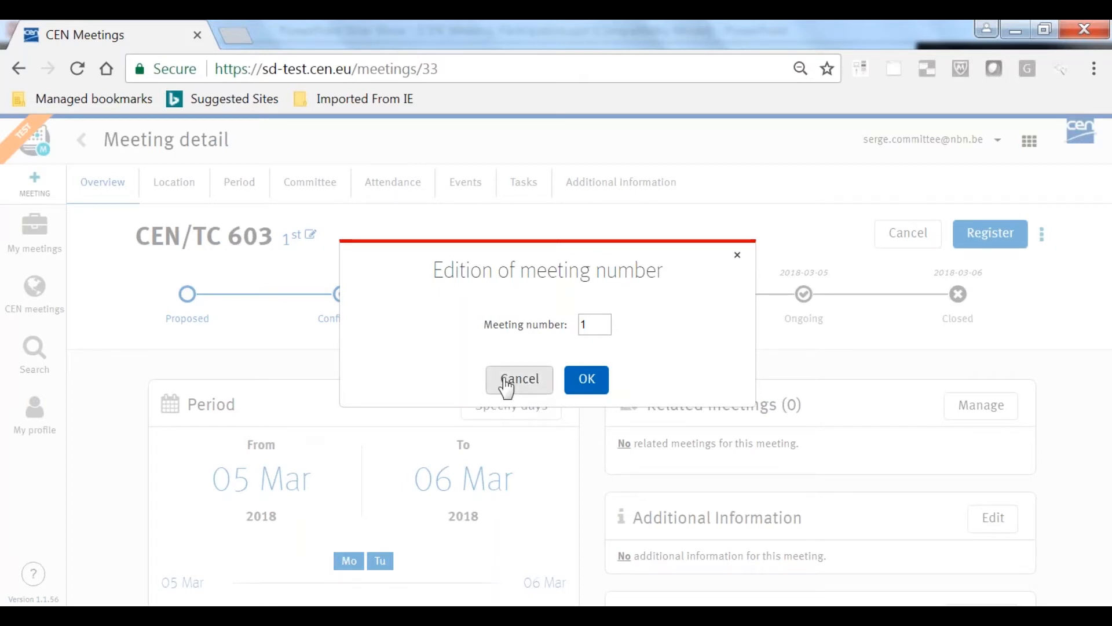
{"action": "left_click", "coordinate": [504, 385]}
Start creating a meeting and set its period to the single day 2018-02-09
{"action": "left_click", "coordinate": [32, 185]}
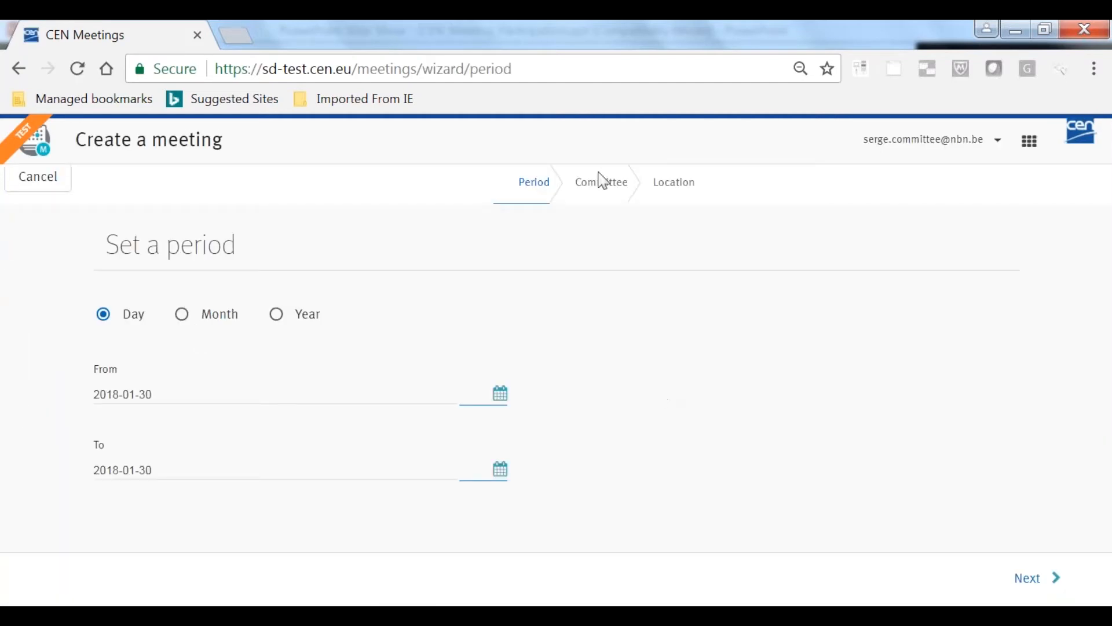
{"action": "left_click", "coordinate": [503, 394]}
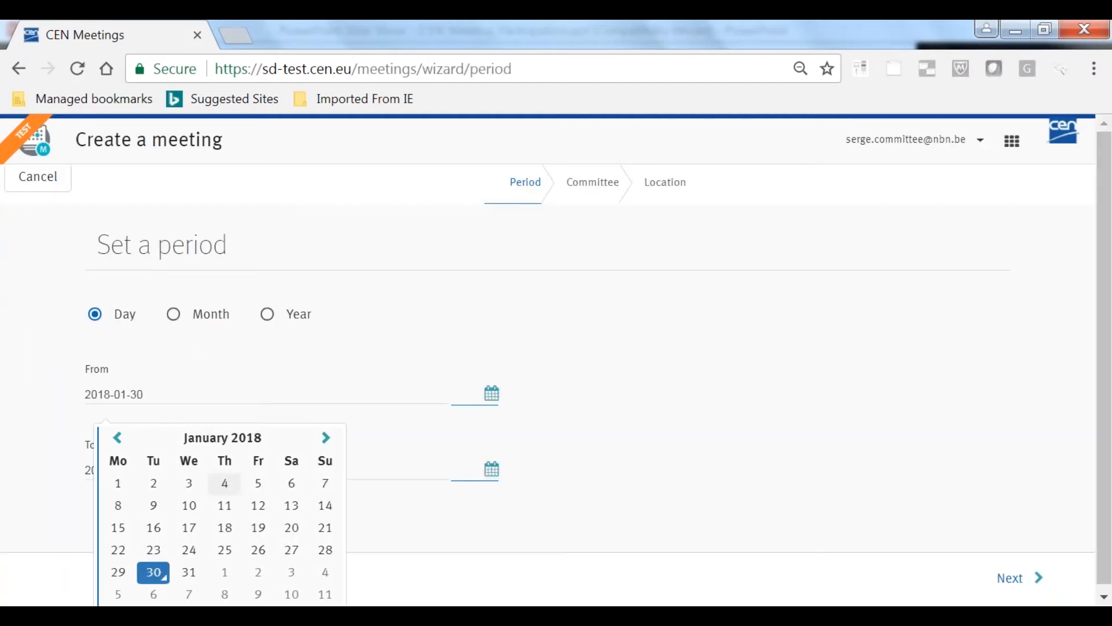
{"action": "left_click", "coordinate": [259, 590]}
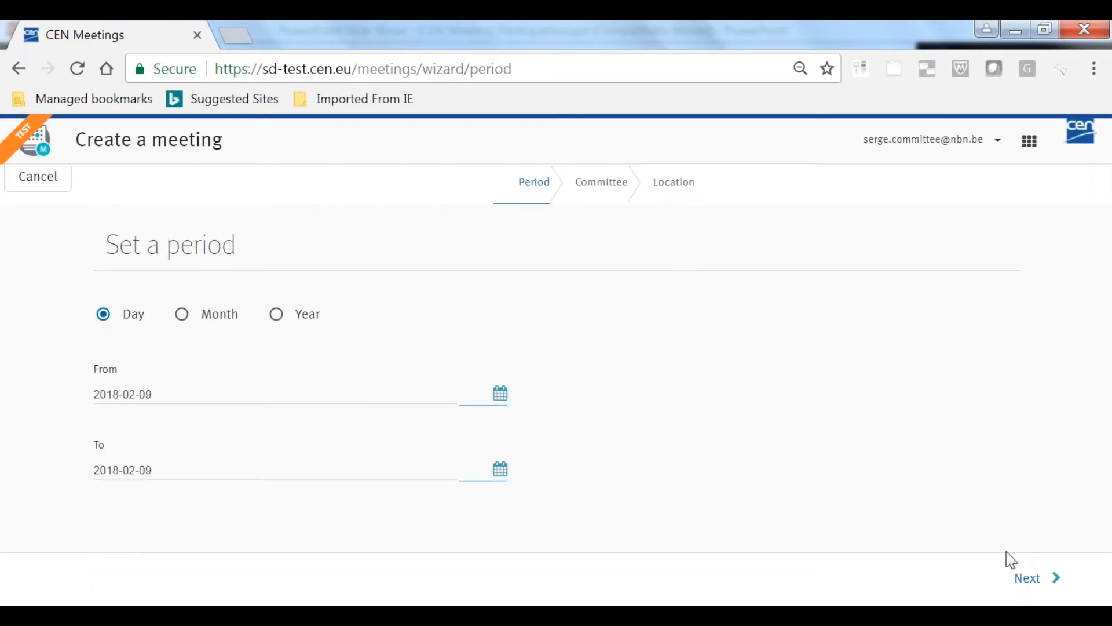
{"action": "left_click", "coordinate": [1037, 582]}
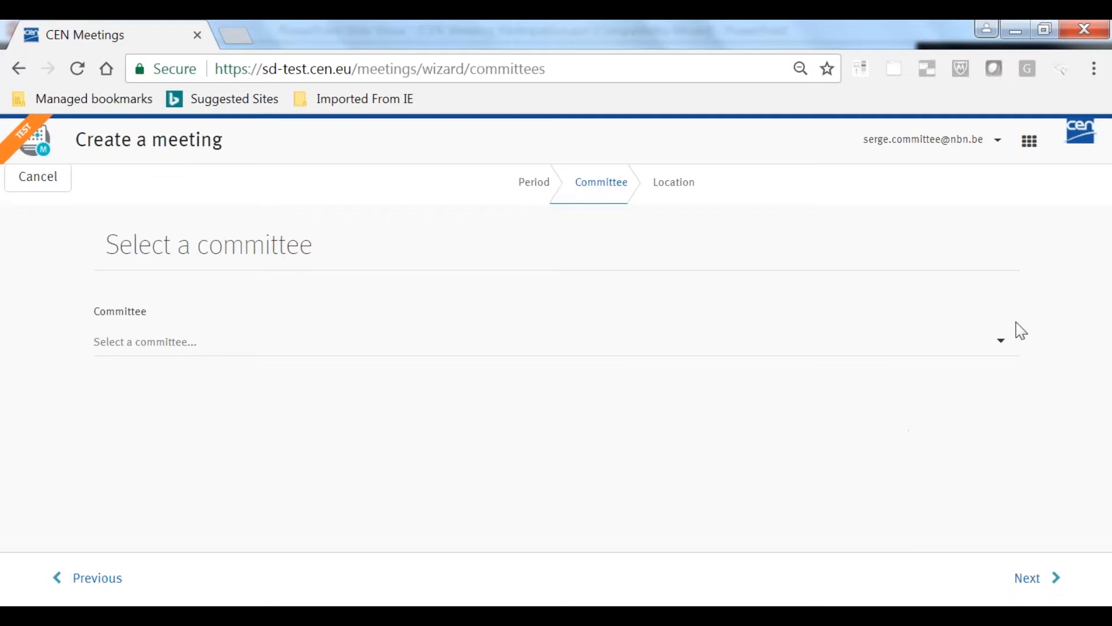
Try CEN/TC 601 as the committee with SCs and WGs included, and return to the committee selection
{"action": "left_click", "coordinate": [1005, 351]}
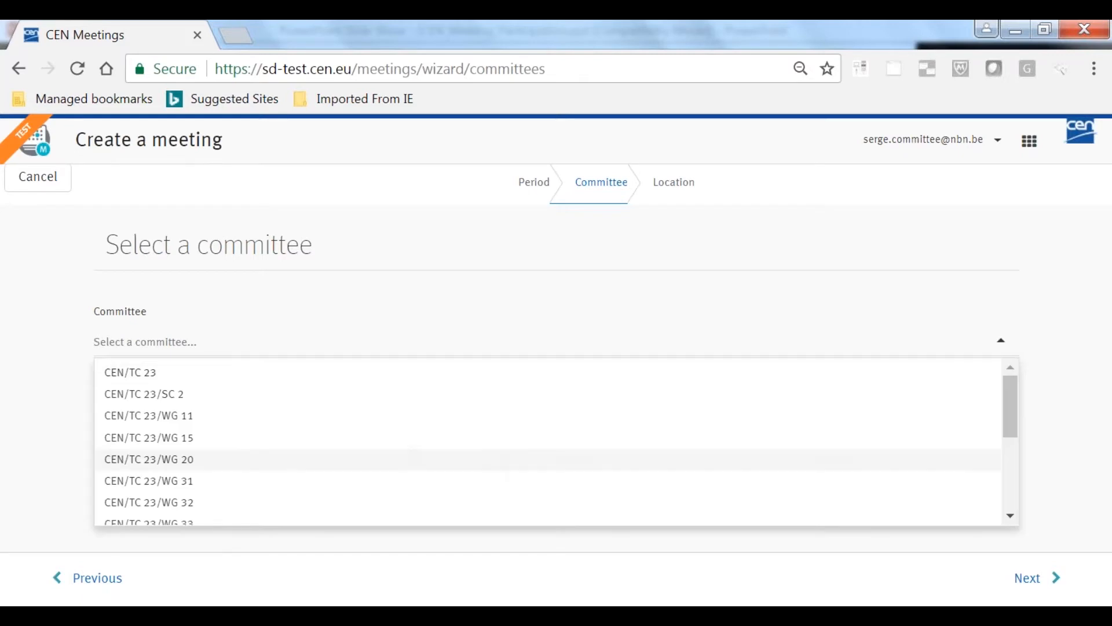
{"action": "scroll", "coordinate": [392, 449], "scroll_direction": "down", "scroll_amount": 5}
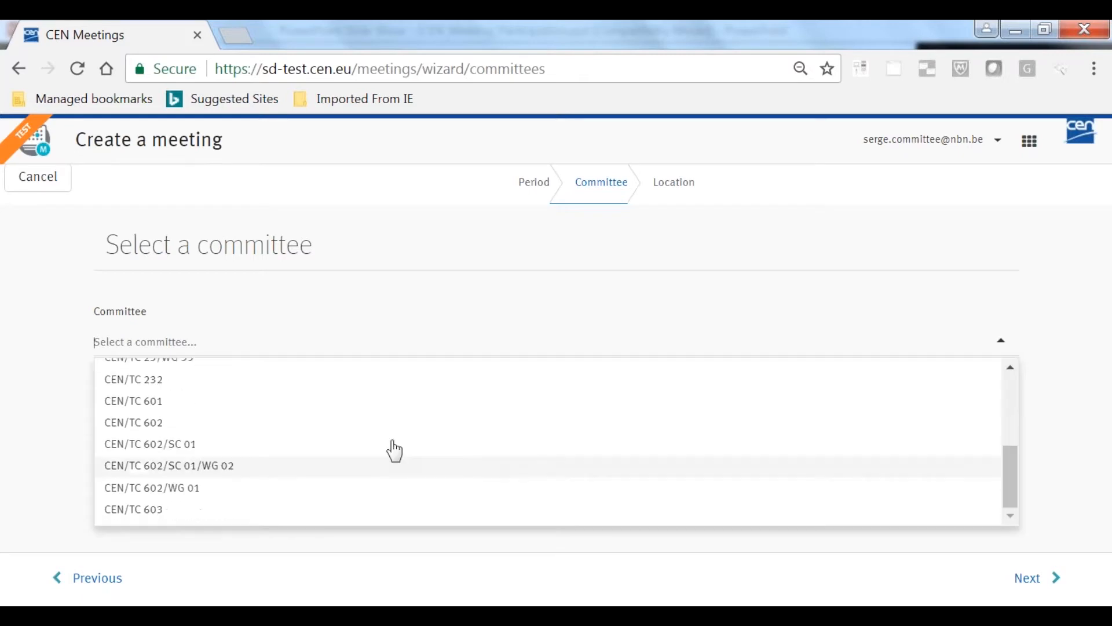
{"action": "left_click", "coordinate": [162, 403]}
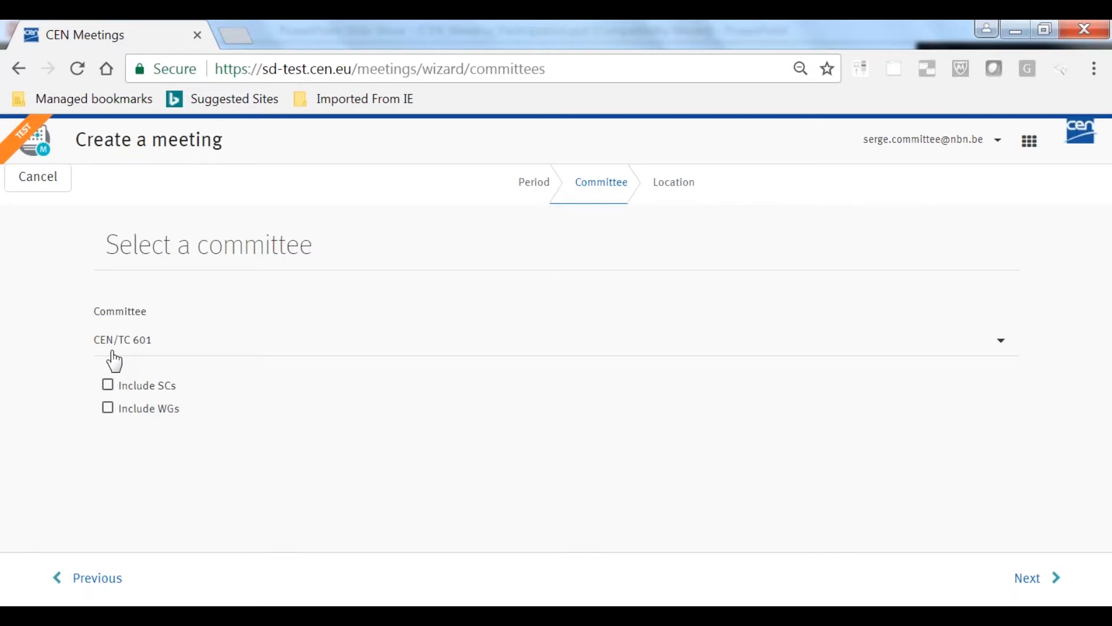
{"action": "left_click", "coordinate": [108, 385]}
{"action": "left_click", "coordinate": [109, 409]}
{"action": "left_click", "coordinate": [1051, 578]}
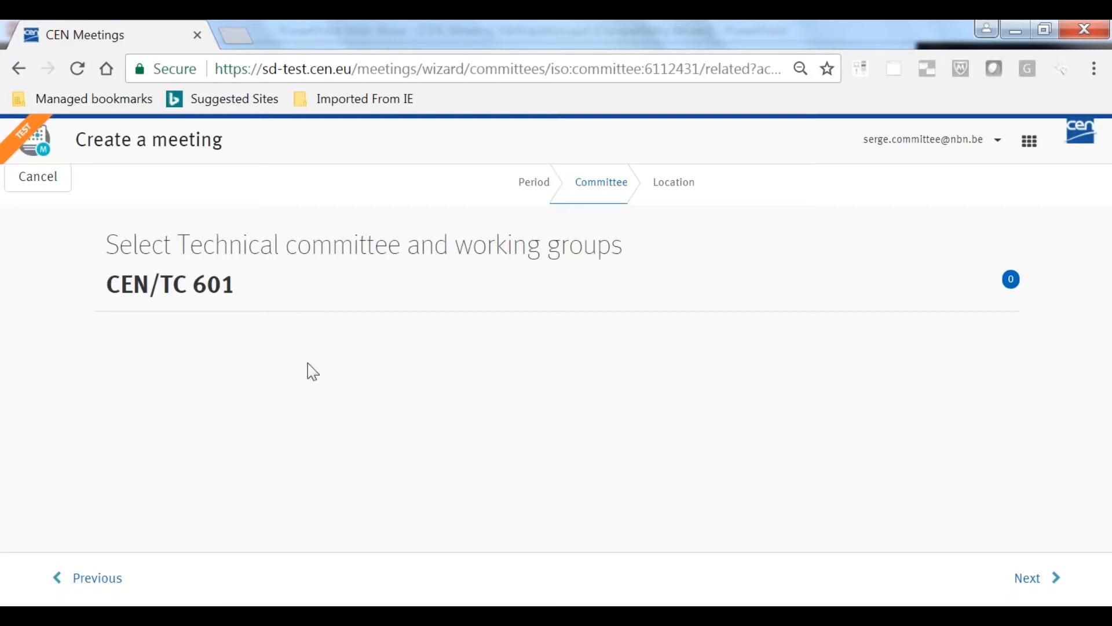
{"action": "left_click", "coordinate": [89, 577]}
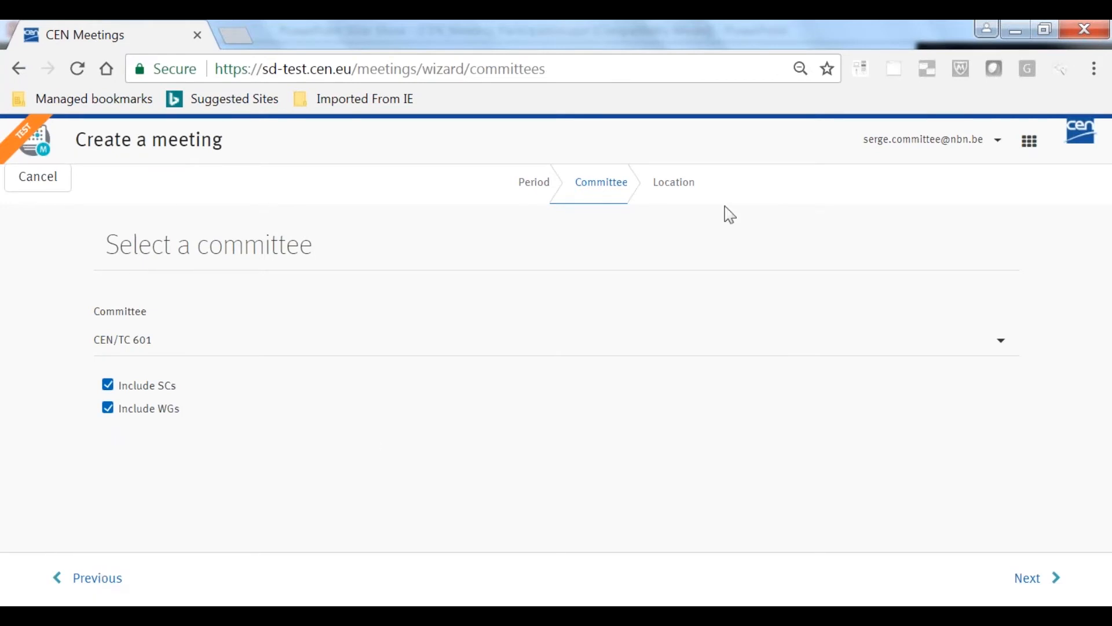
Choose CEN/TC 602 as the committee and include its SCs and WGs
{"action": "left_click", "coordinate": [1002, 343]}
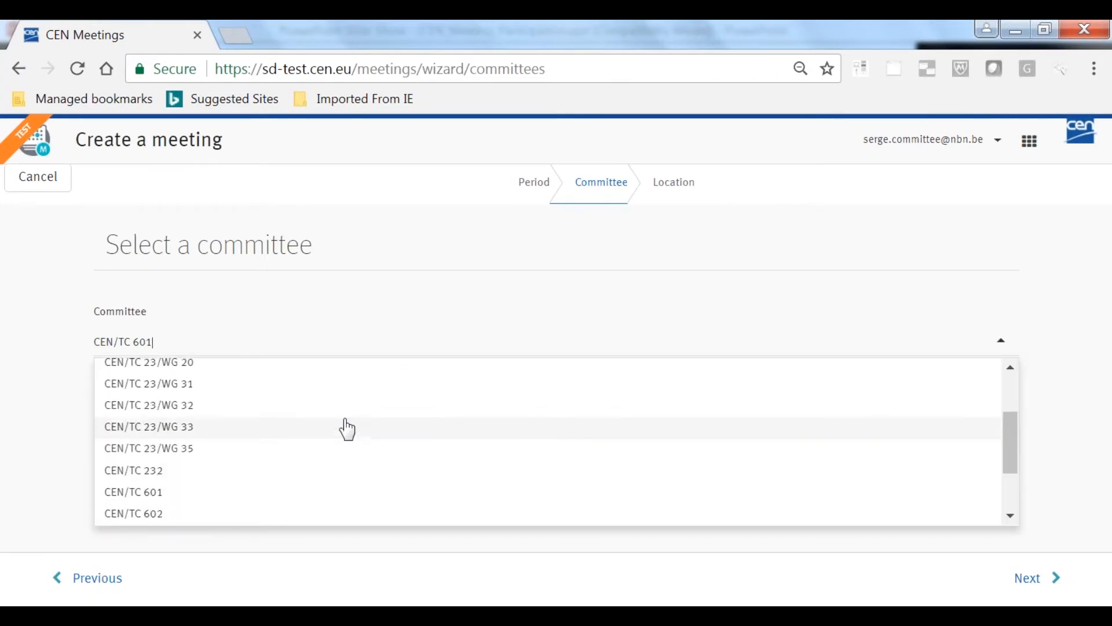
{"action": "scroll", "coordinate": [342, 427], "scroll_direction": "down", "scroll_amount": 2}
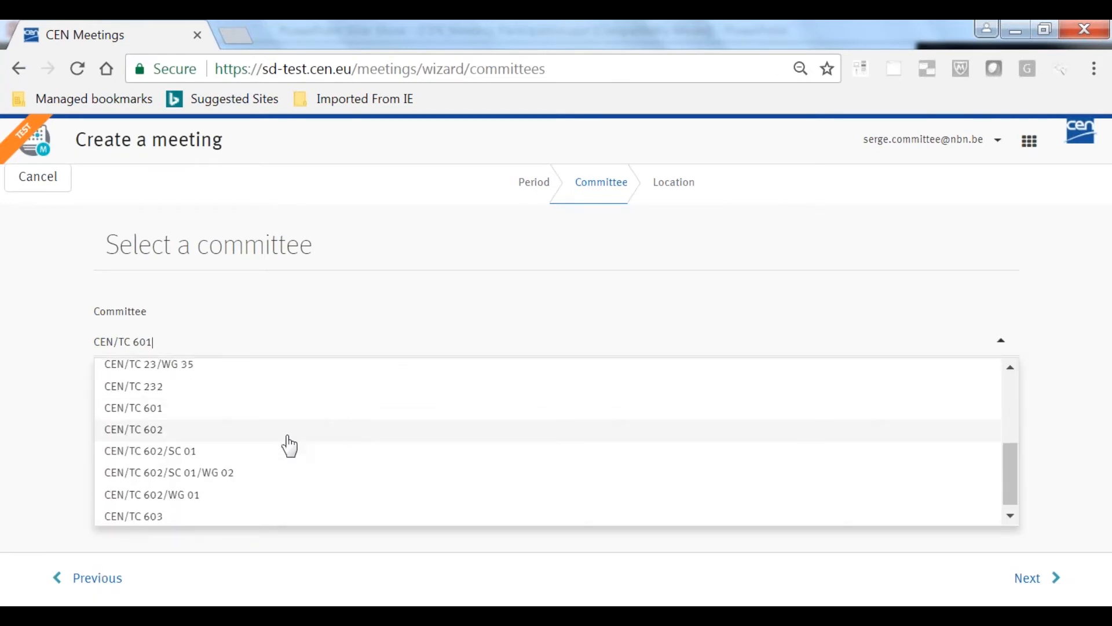
{"action": "left_click", "coordinate": [189, 435]}
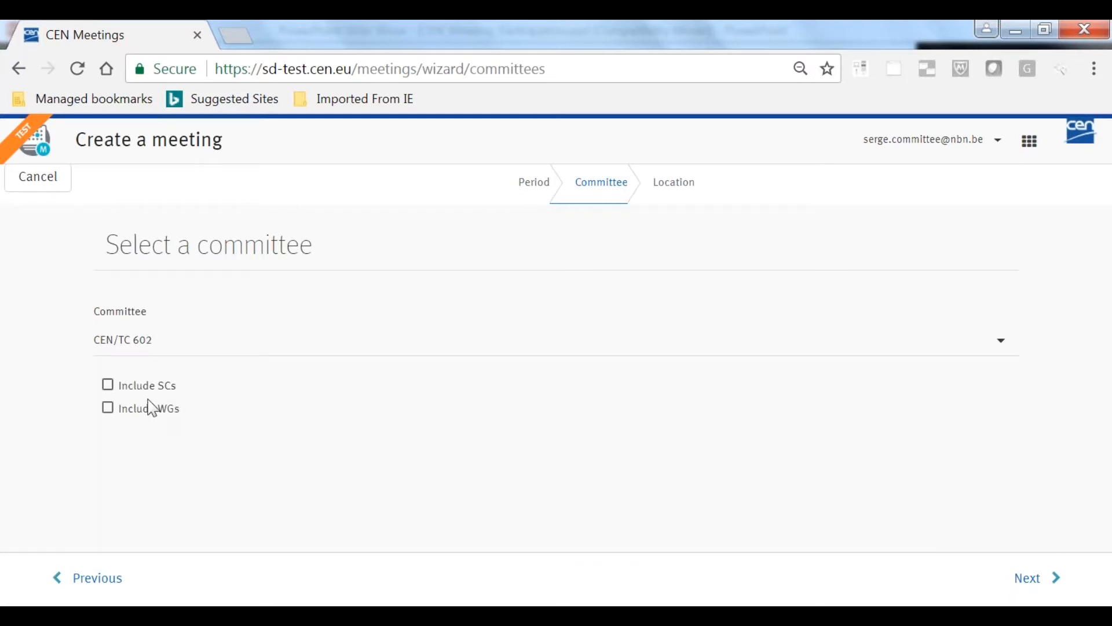
{"action": "left_click", "coordinate": [108, 384]}
{"action": "left_click", "coordinate": [108, 407]}
{"action": "left_click", "coordinate": [1037, 577]}
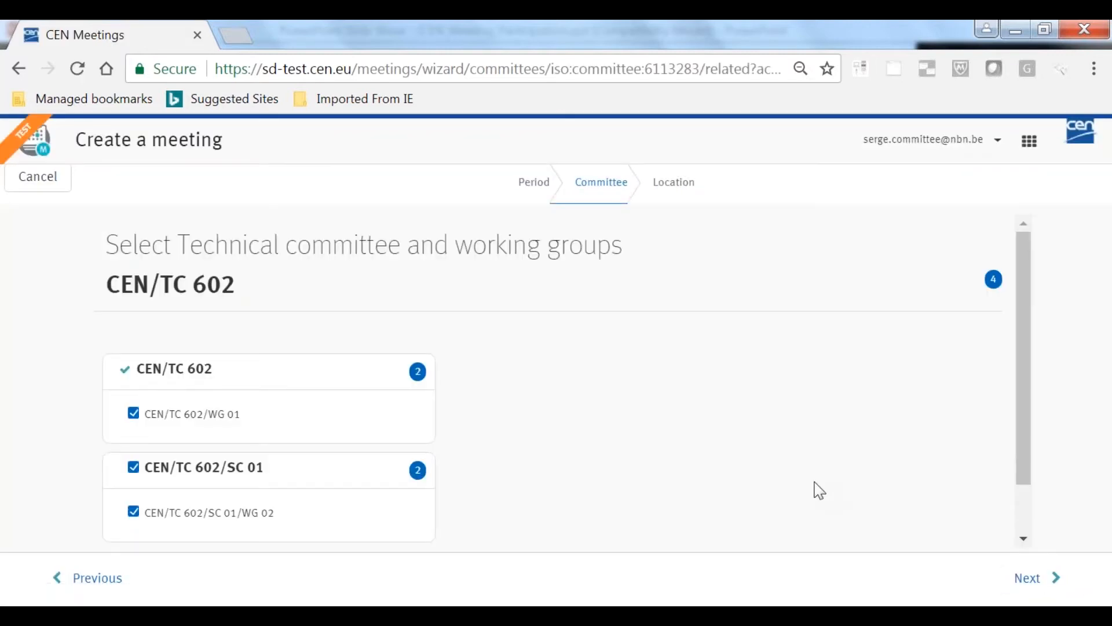
Exclude CEN/TC 602/WG 01 and CEN/TC 602/SC 01, keeping CEN/TC 602/SC 01/WG 02 selected, and proceed to the location stage
{"action": "scroll", "coordinate": [805, 480], "scroll_direction": "down", "scroll_amount": 1}
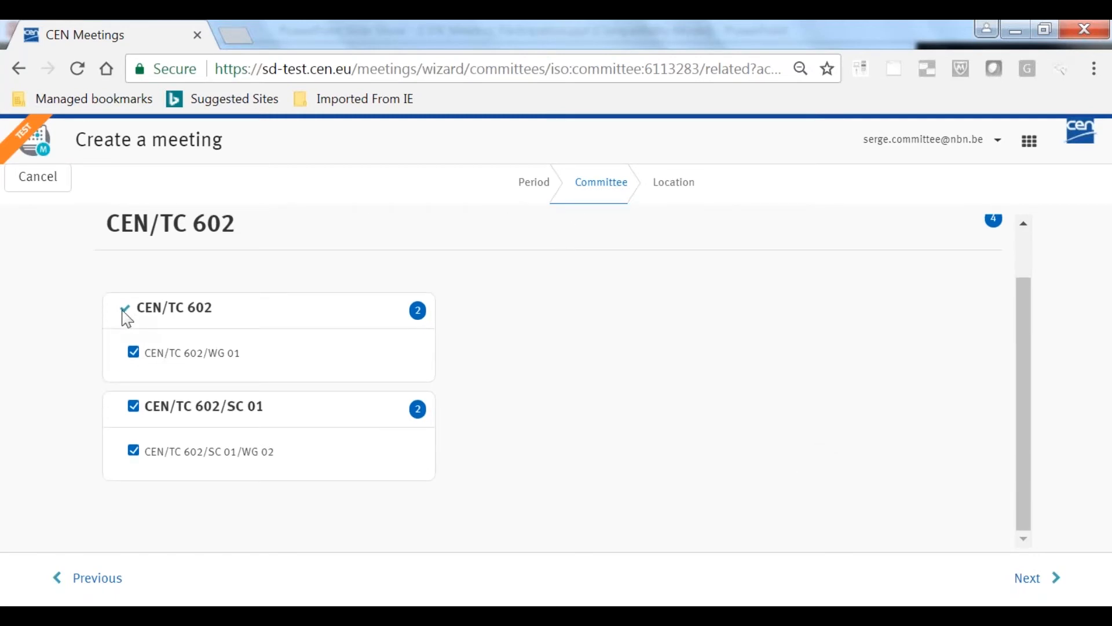
{"action": "left_click", "coordinate": [133, 354]}
{"action": "left_click", "coordinate": [133, 353]}
{"action": "left_click", "coordinate": [133, 353]}
{"action": "left_click", "coordinate": [133, 408]}
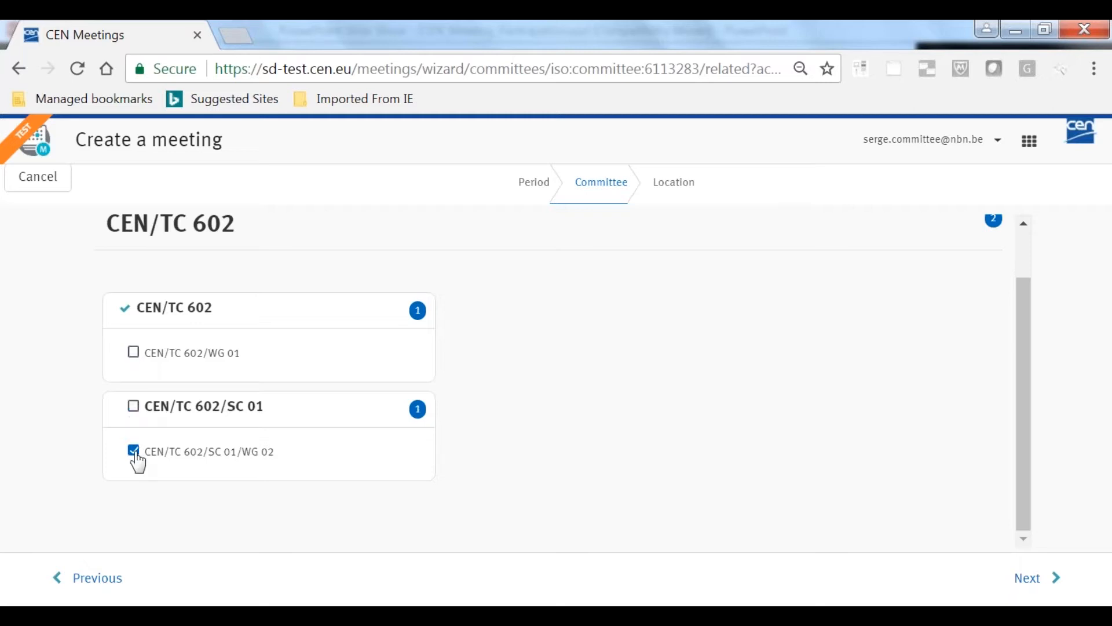
{"action": "left_click", "coordinate": [1029, 581]}
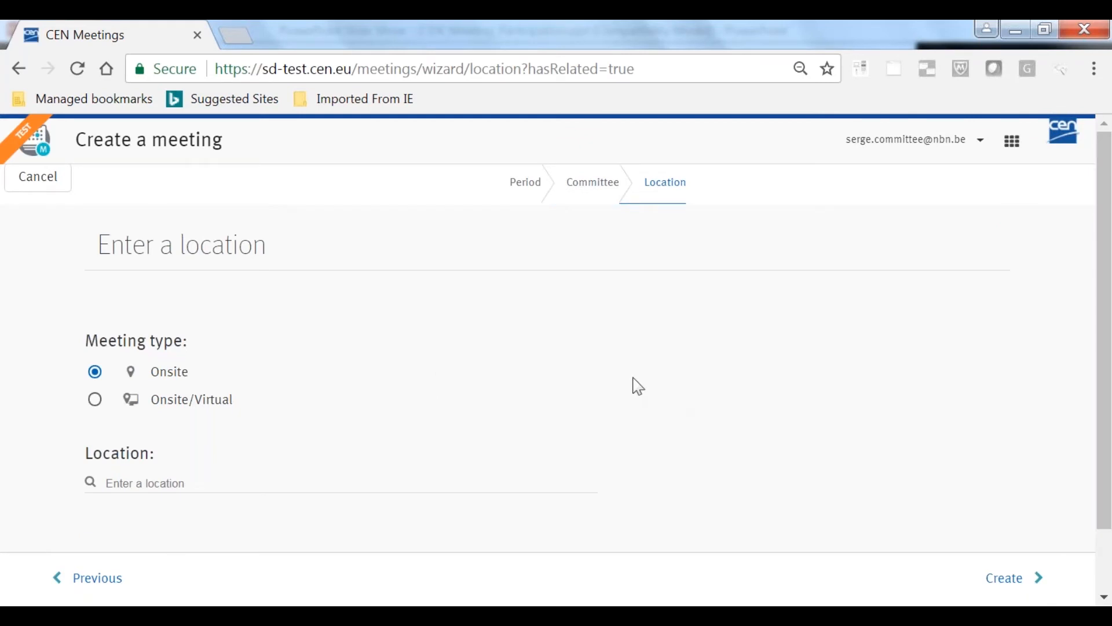
Search for "cen-cen" and set the onsite meeting location to CEN/CENELEC in Brussels, Belgium
{"action": "scroll", "coordinate": [625, 389], "scroll_direction": "down", "scroll_amount": 2}
{"action": "left_click", "coordinate": [128, 409]}
{"action": "type", "text": "cen"}
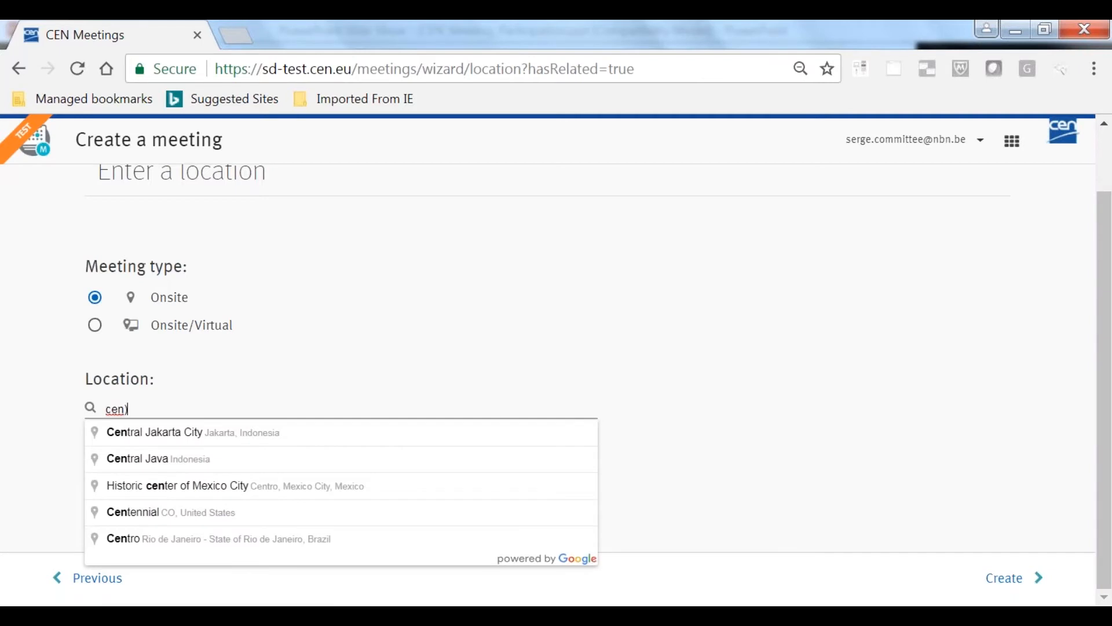
{"action": "type", "text": "-cen"}
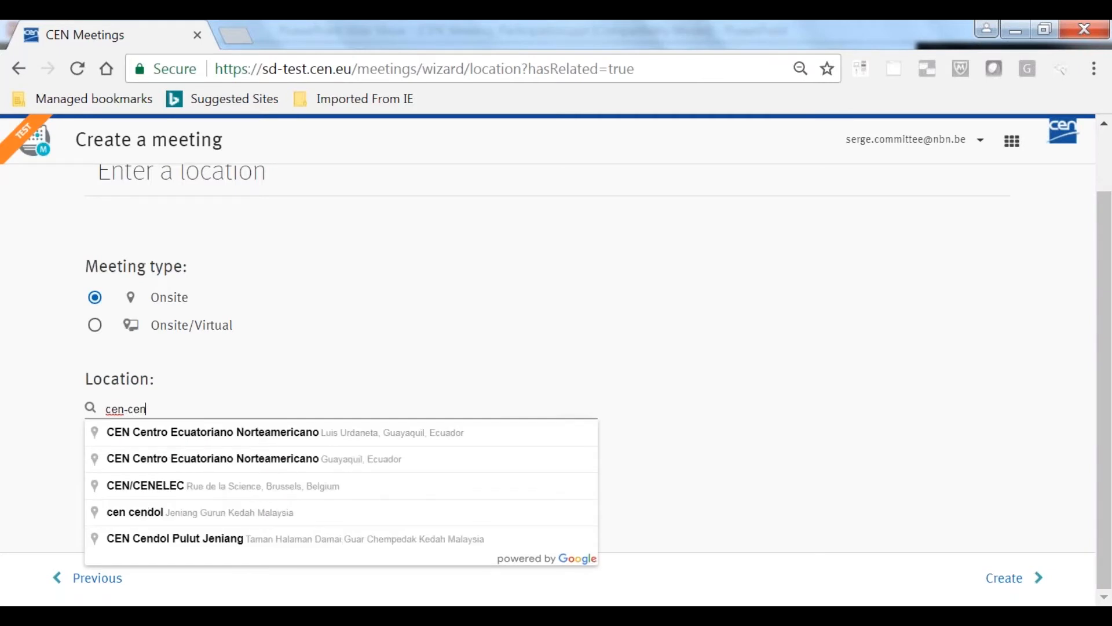
{"action": "left_click", "coordinate": [267, 486]}
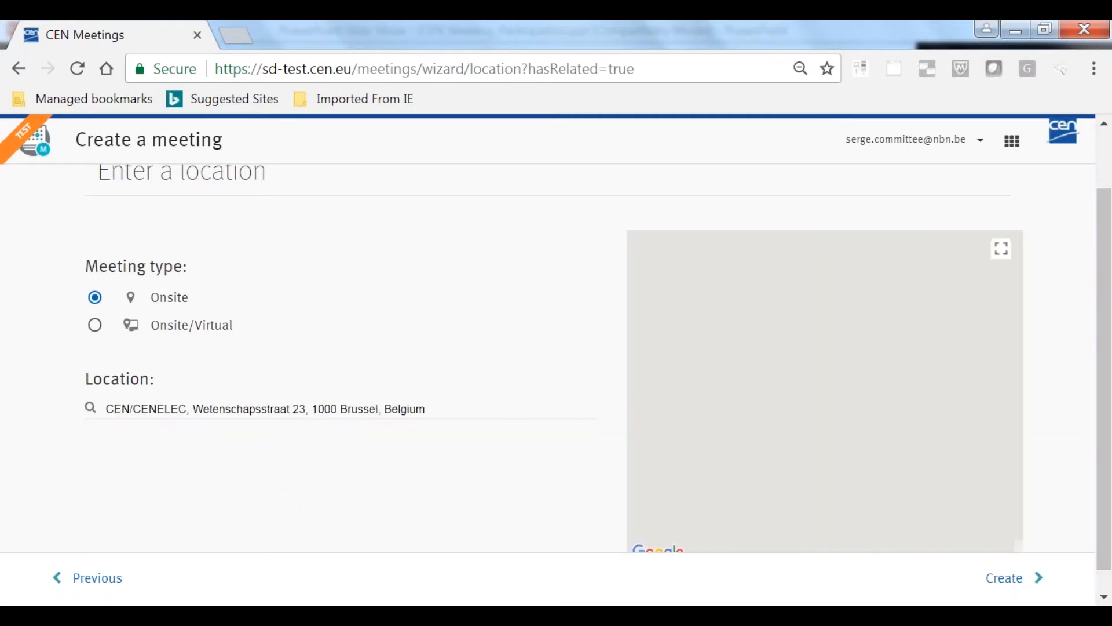
Create the CEN/TC 602 meeting and confirm it together with its related meetings
{"action": "left_click", "coordinate": [1013, 579]}
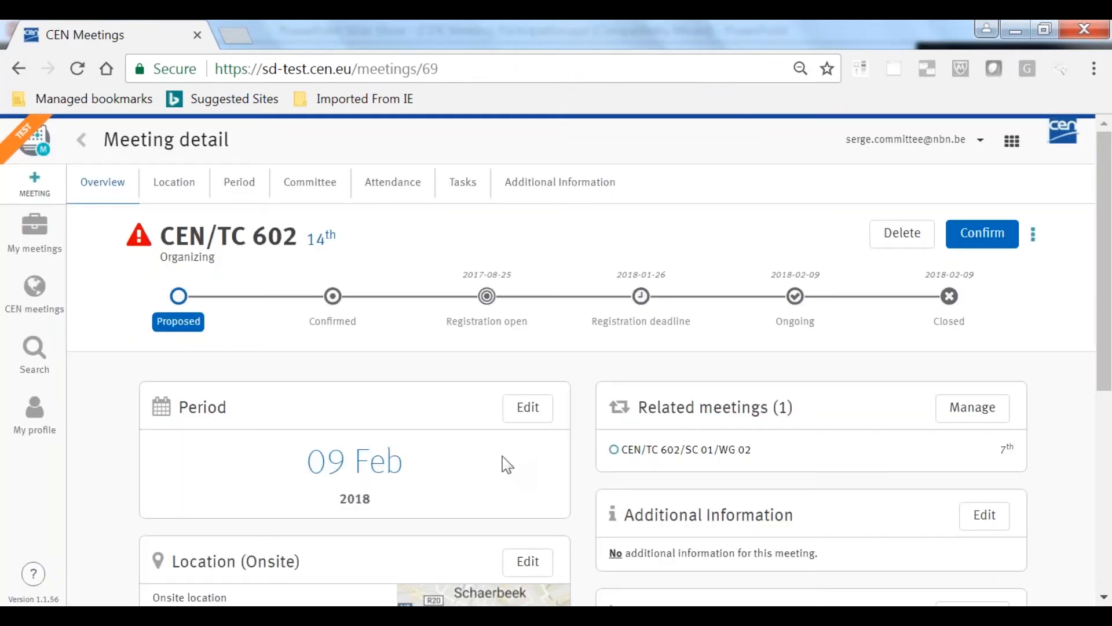
{"action": "left_click", "coordinate": [983, 234]}
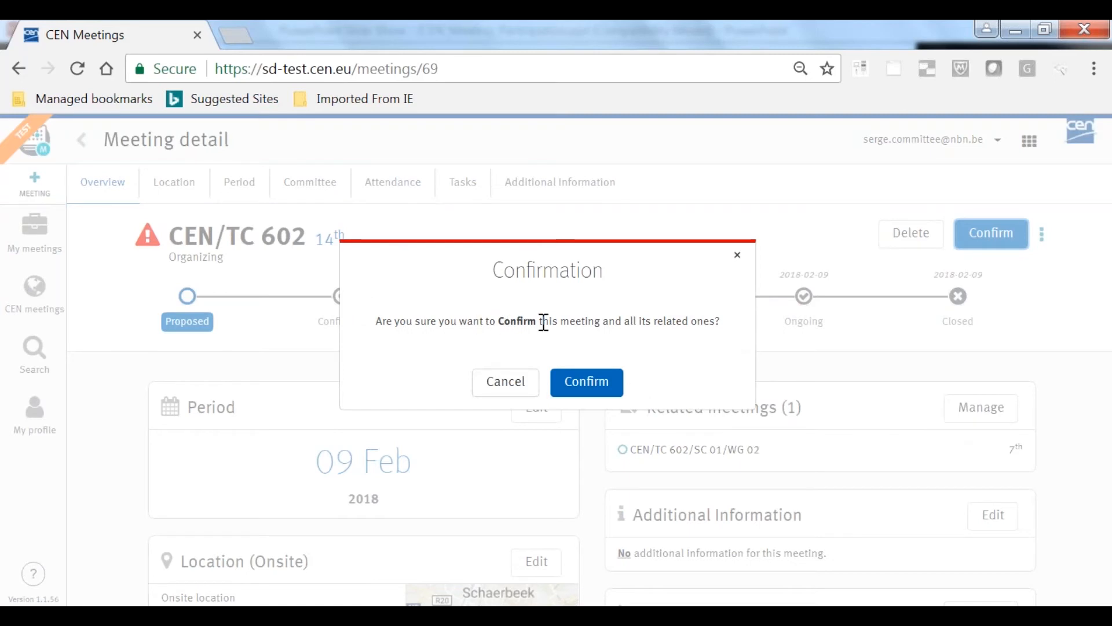
{"action": "left_click", "coordinate": [598, 387]}
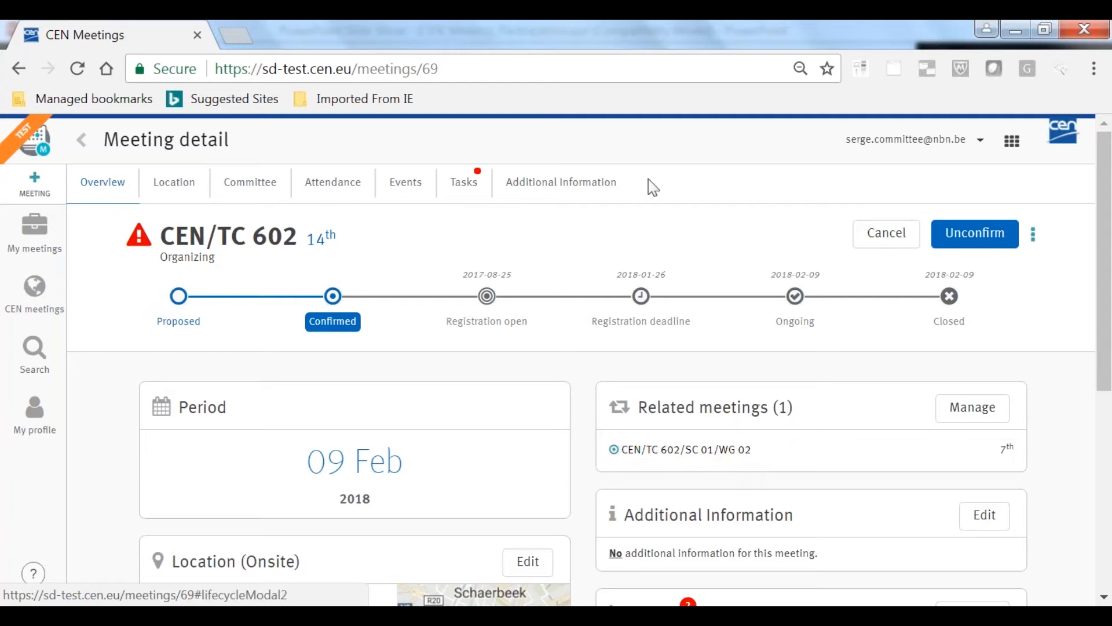
Enter "Hotels recommended:" followed by a new line in the meeting's Additional Information
{"action": "left_click", "coordinate": [561, 182]}
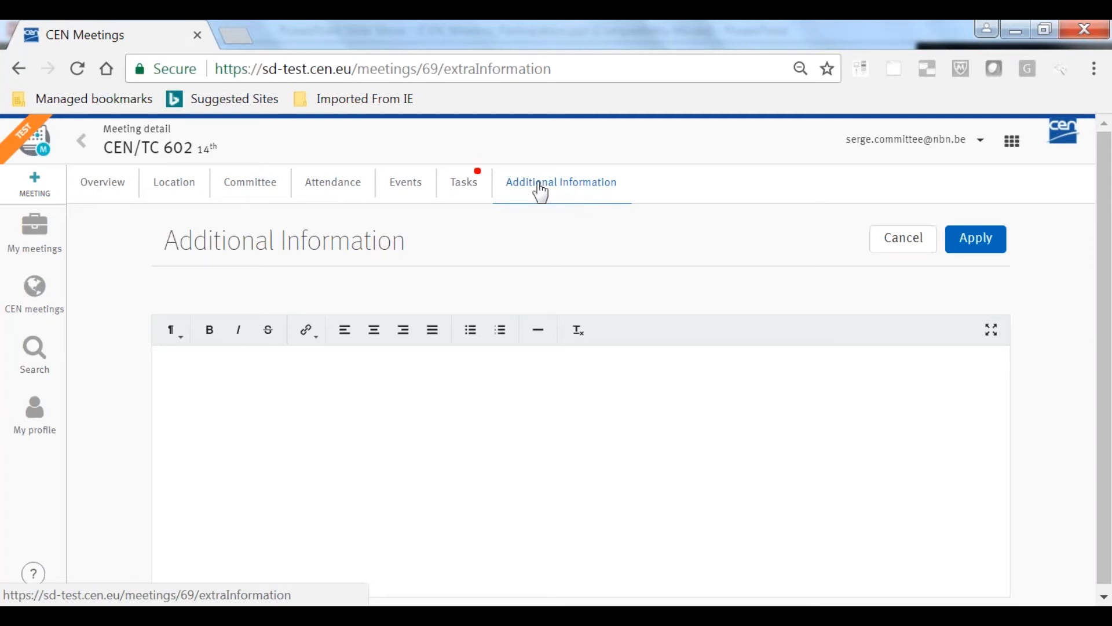
{"action": "left_click", "coordinate": [264, 389]}
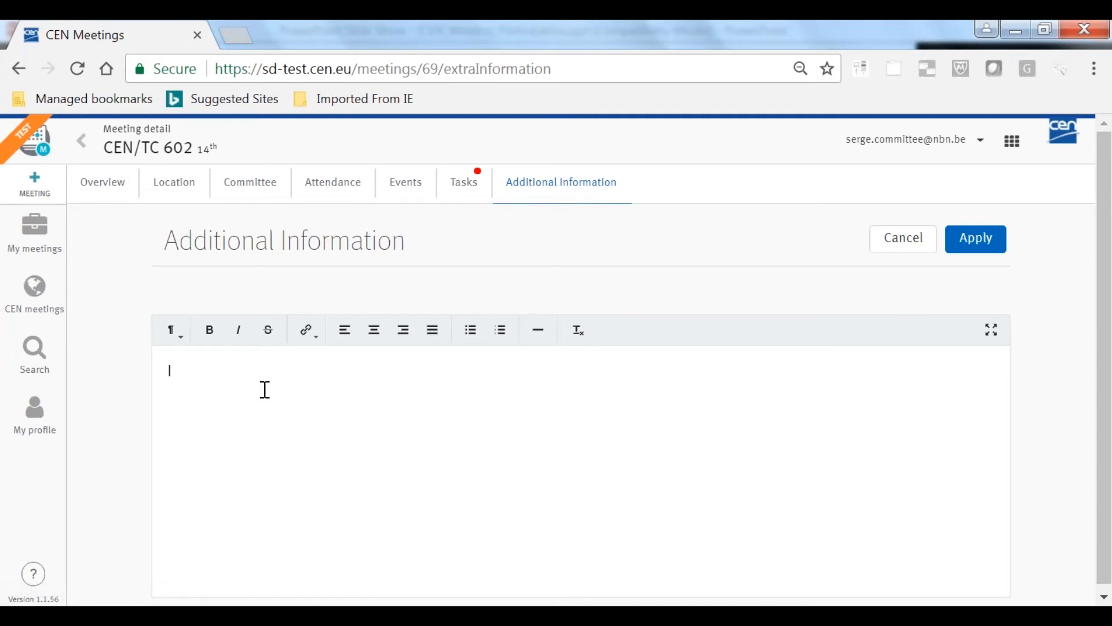
{"action": "type", "text": "Hotels recommended:"}
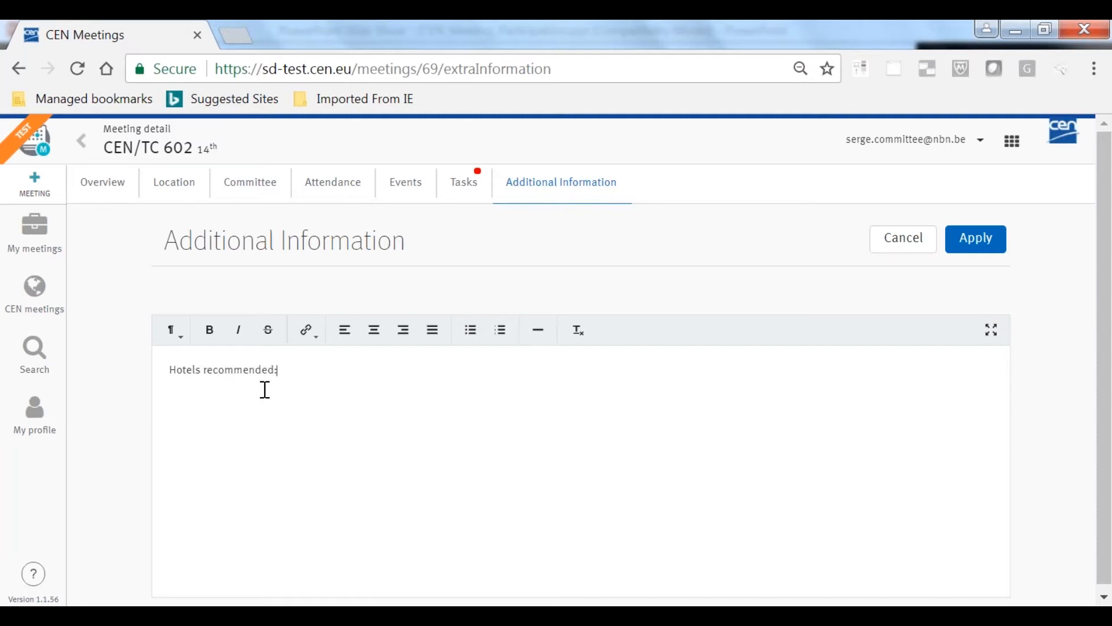
{"action": "key", "text": "Return"}
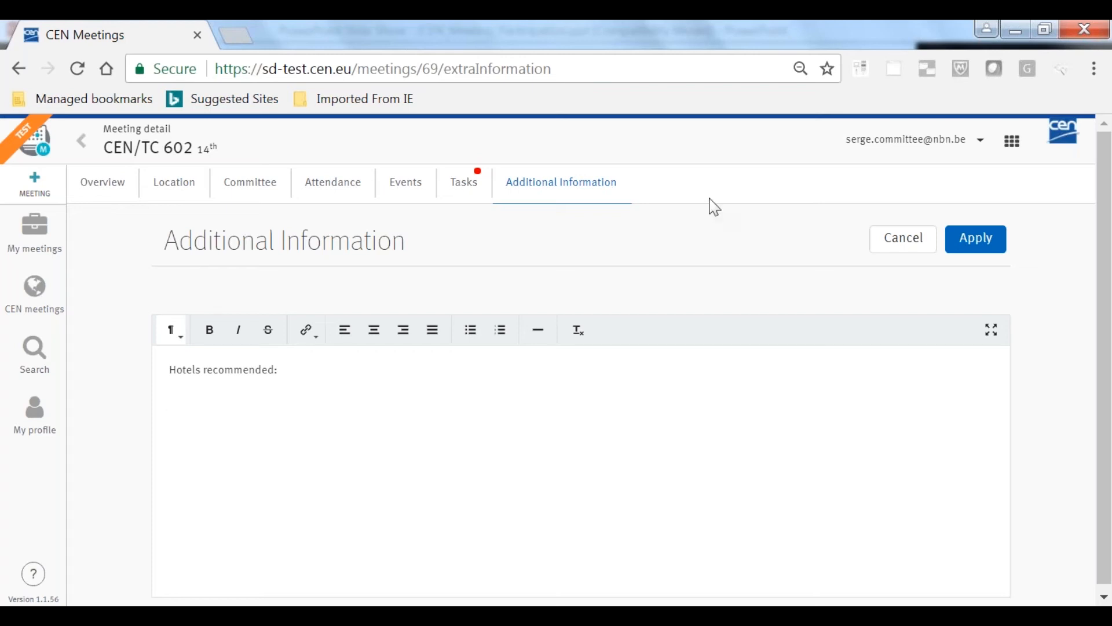
{"action": "key", "text": "alt+Tab"}
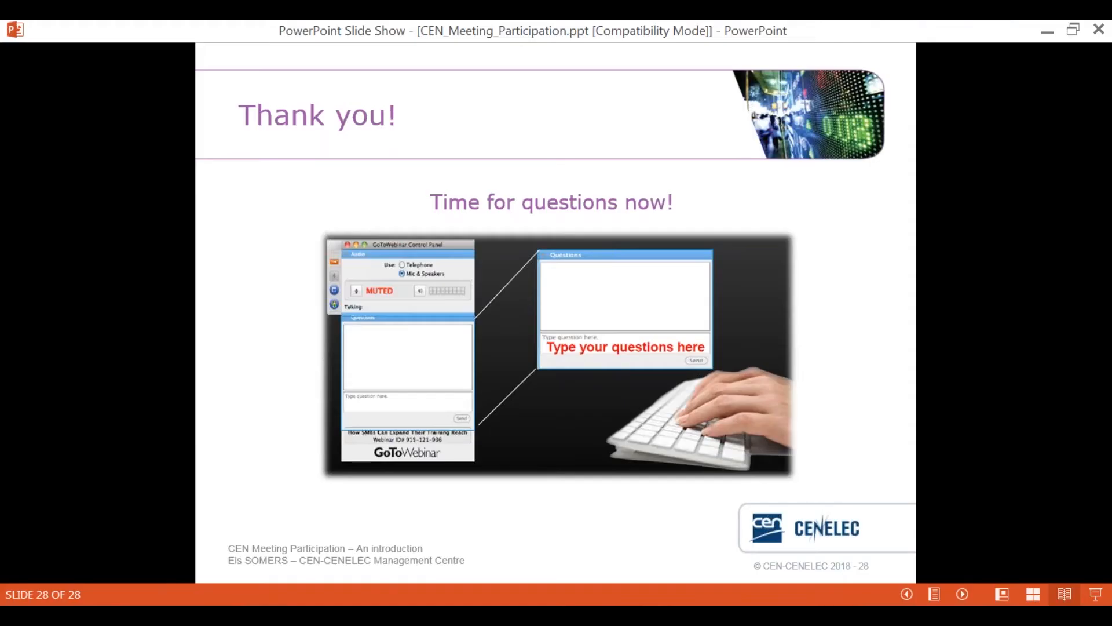
{"action": "key", "text": "alt+Tab"}
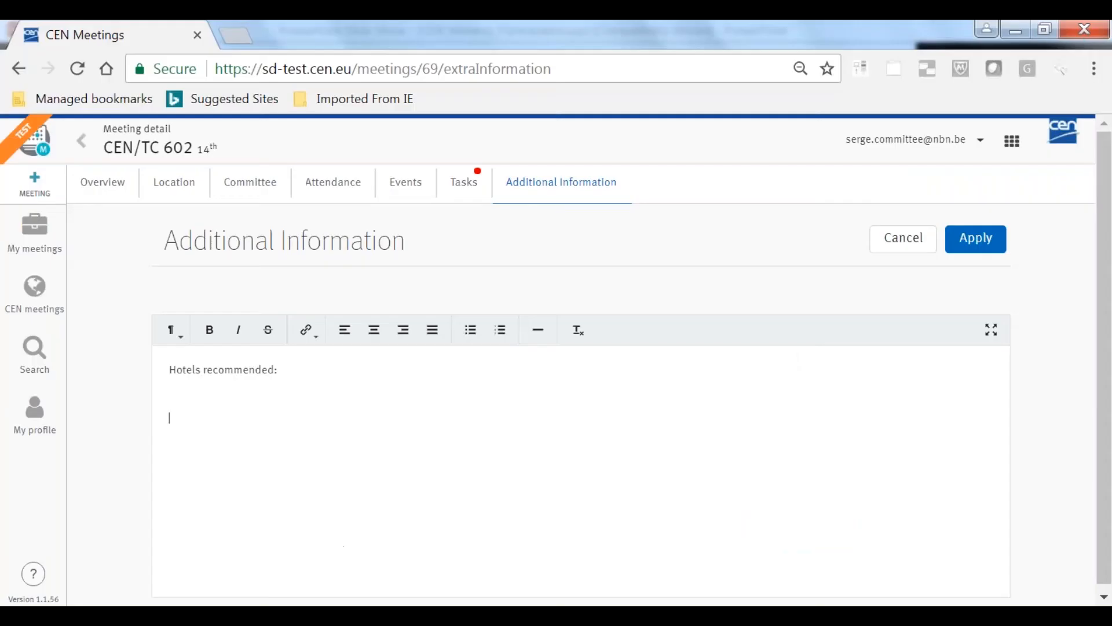
Browse the list of all CEN meetings and filter it to those with Confirmed status
{"action": "left_click", "coordinate": [36, 289]}
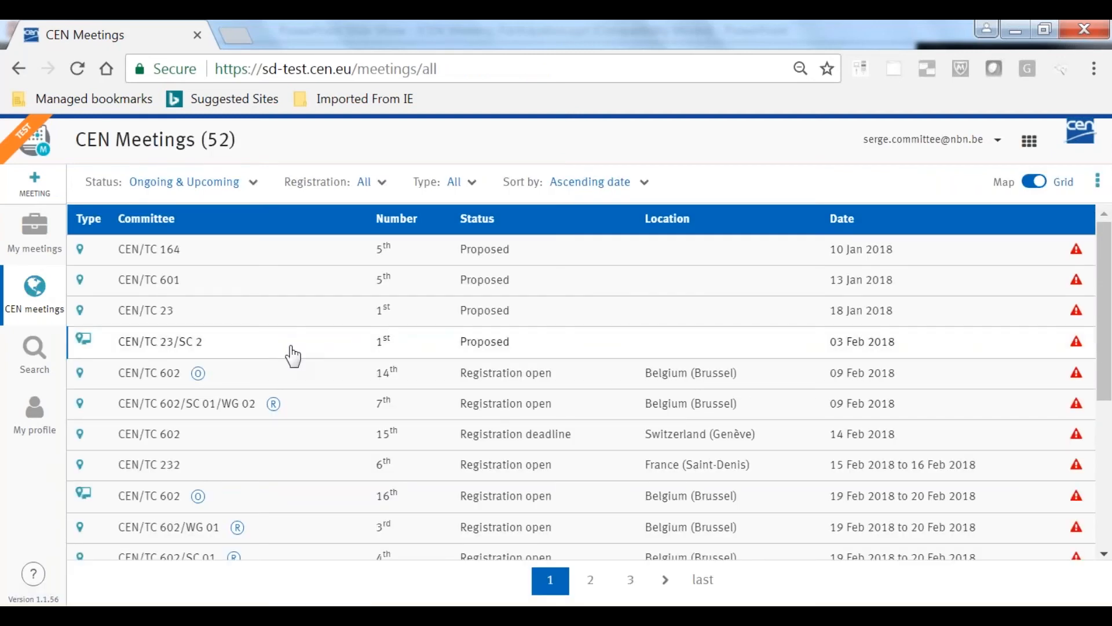
{"action": "scroll", "coordinate": [294, 356], "scroll_direction": "down", "scroll_amount": 3}
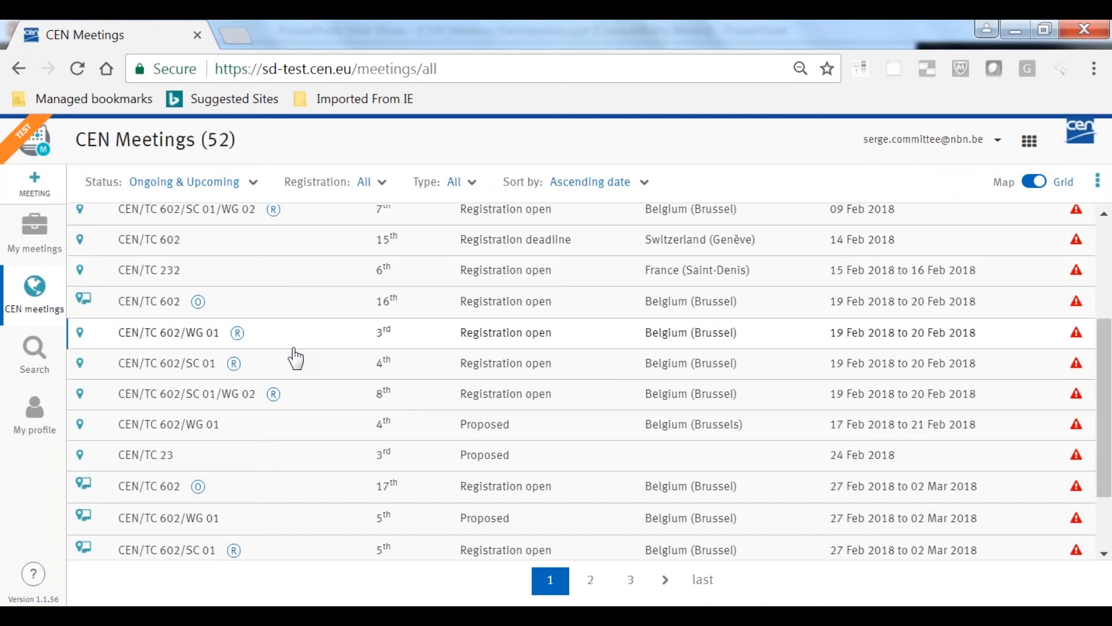
{"action": "scroll", "coordinate": [294, 355], "scroll_direction": "up", "scroll_amount": 3}
{"action": "scroll", "coordinate": [293, 355], "scroll_direction": "down", "scroll_amount": 5}
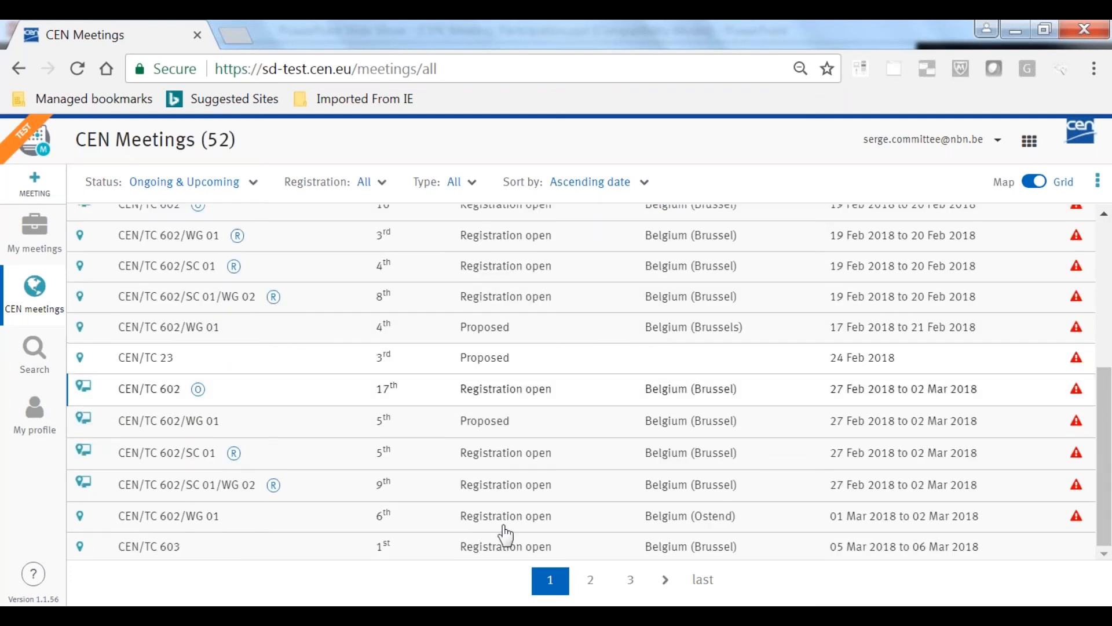
{"action": "left_click", "coordinate": [238, 182]}
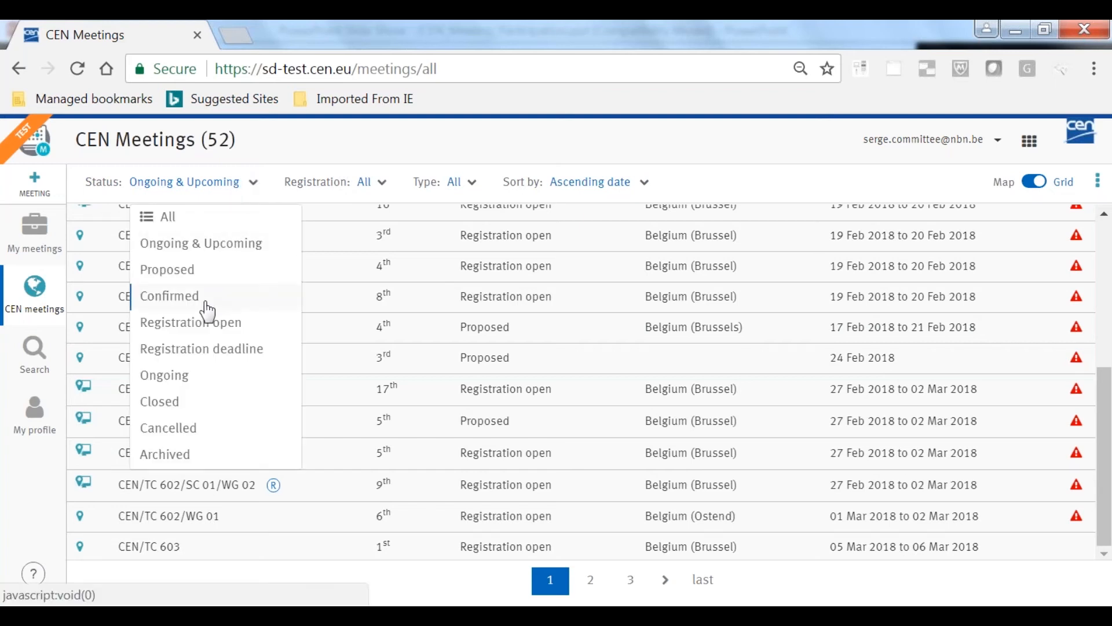
{"action": "left_click", "coordinate": [205, 297]}
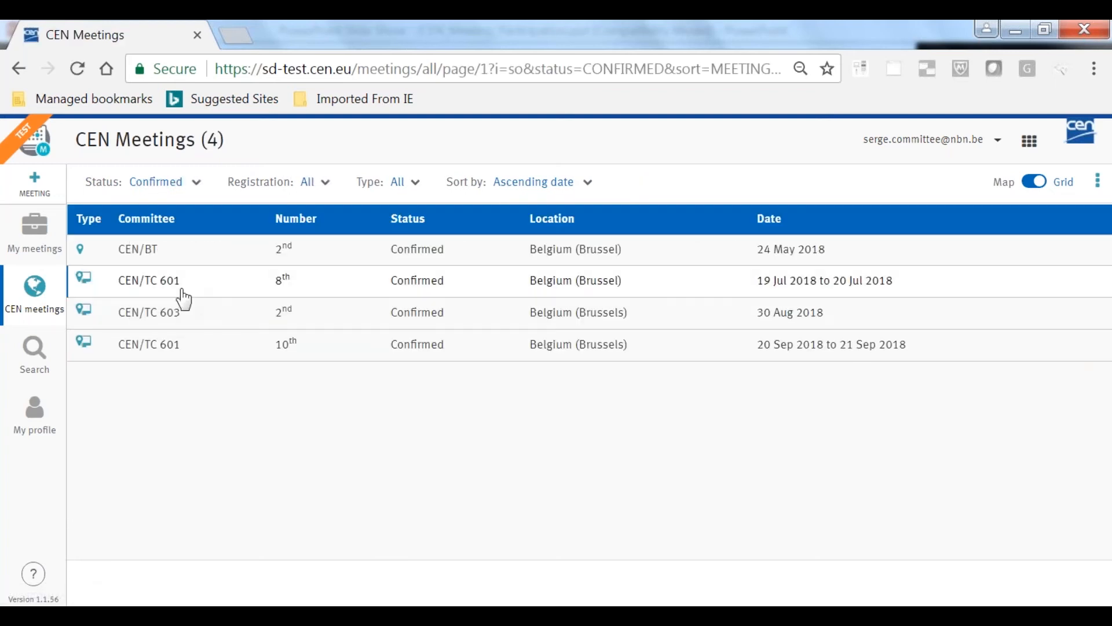
Open the confirmed 8th CEN/TC 601 meeting of 19 to 20 July 2018 and unconfirm it
{"action": "left_click", "coordinate": [179, 292]}
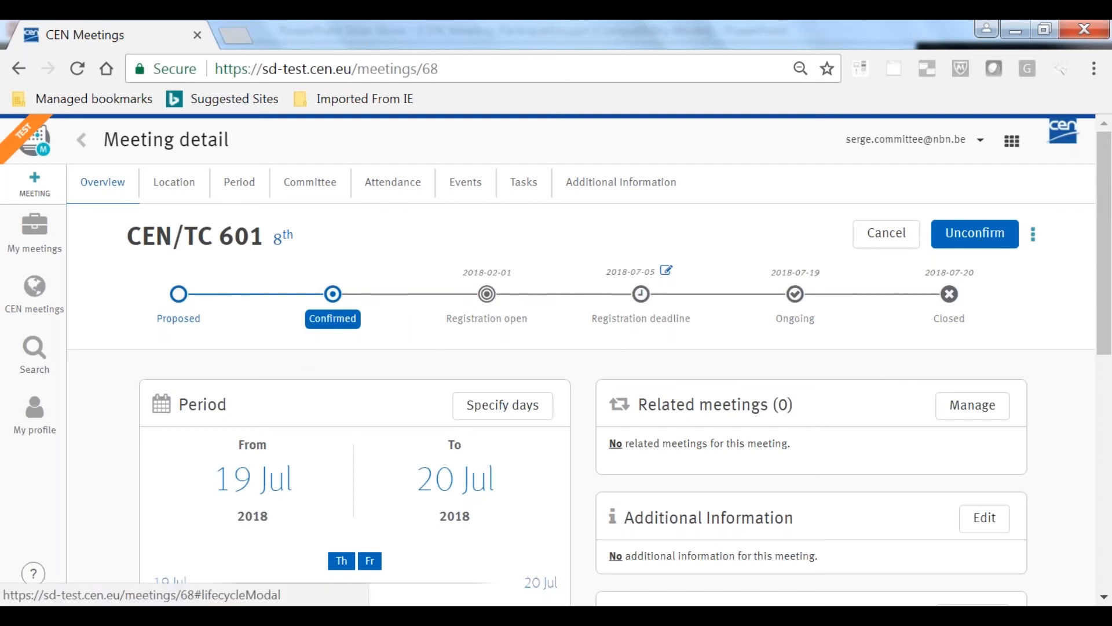
{"action": "left_click", "coordinate": [985, 239]}
{"action": "left_click", "coordinate": [586, 382]}
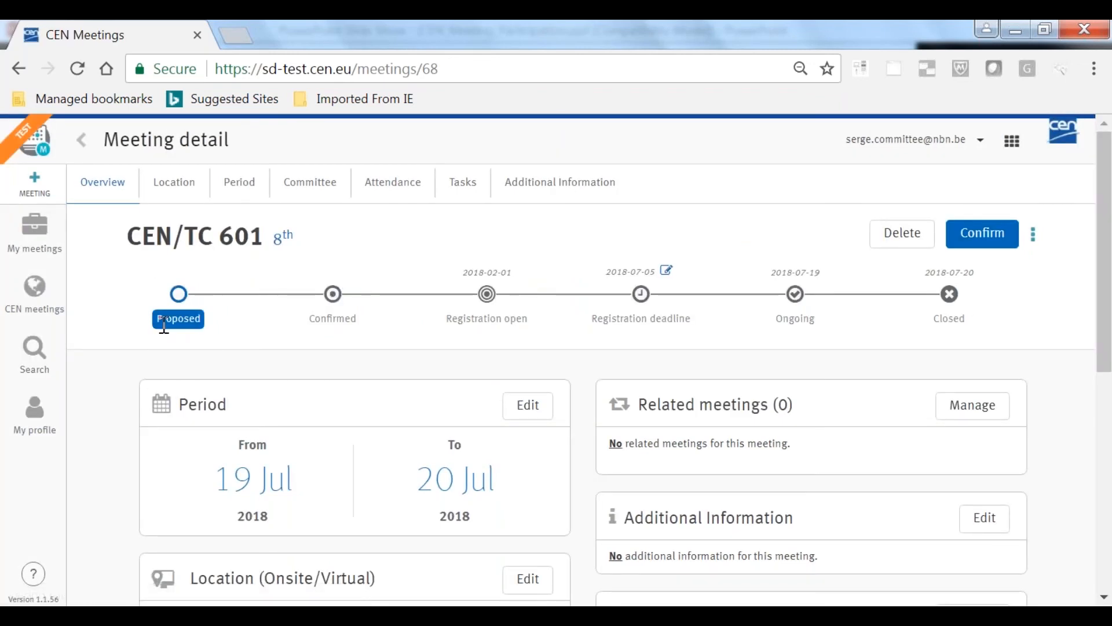
Check the meeting's period settings without changing them, and view the lists of CEN meetings and own meetings
{"action": "left_click", "coordinate": [514, 413]}
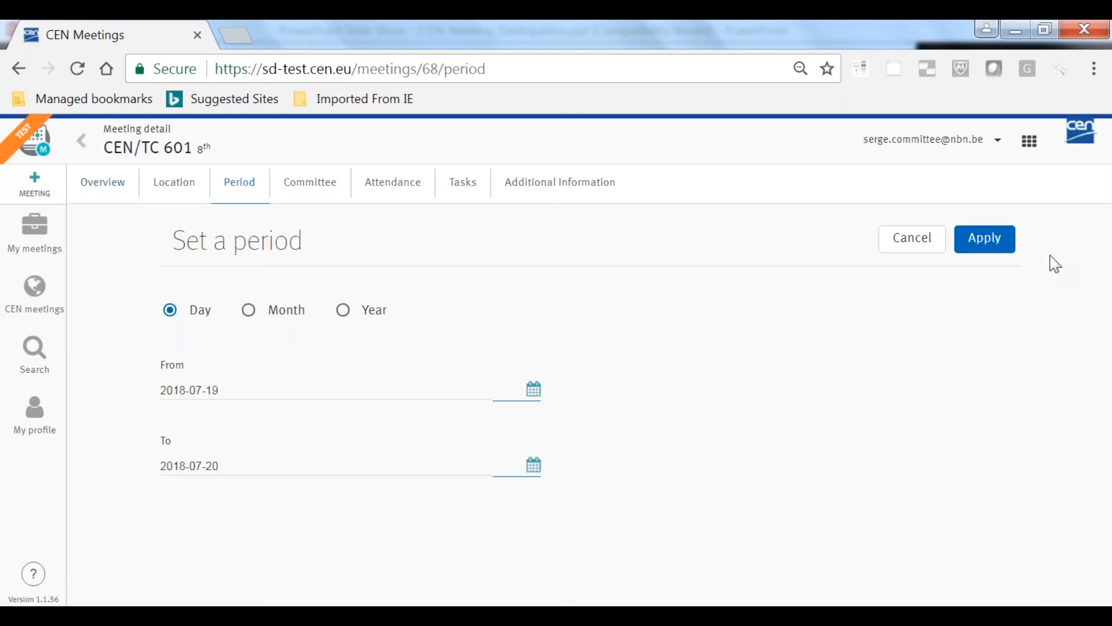
{"action": "left_click", "coordinate": [923, 245]}
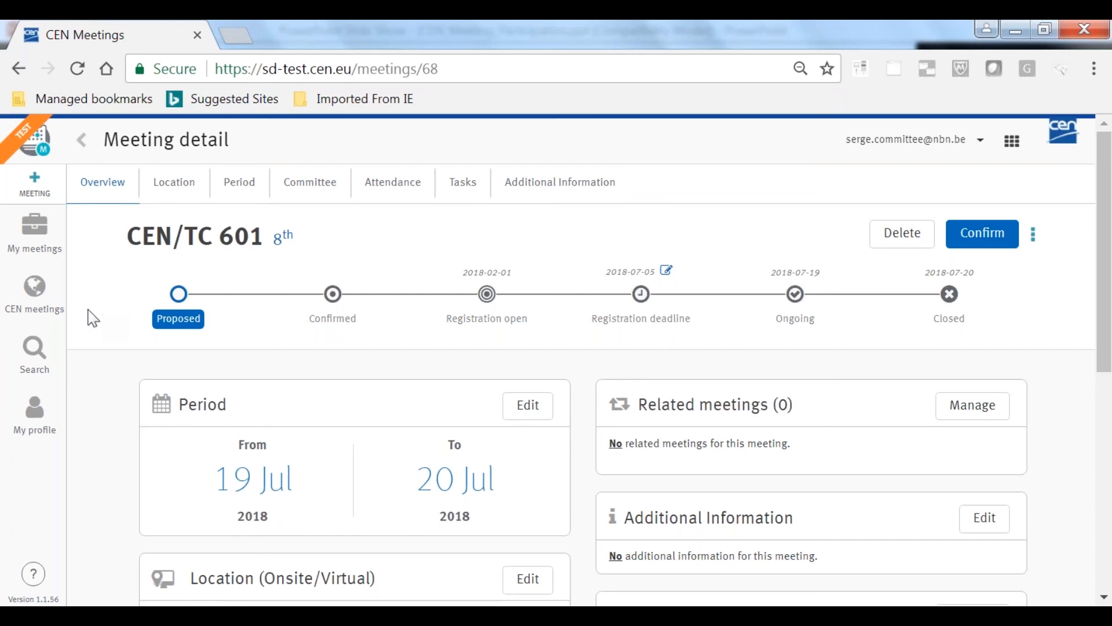
{"action": "left_click", "coordinate": [47, 310]}
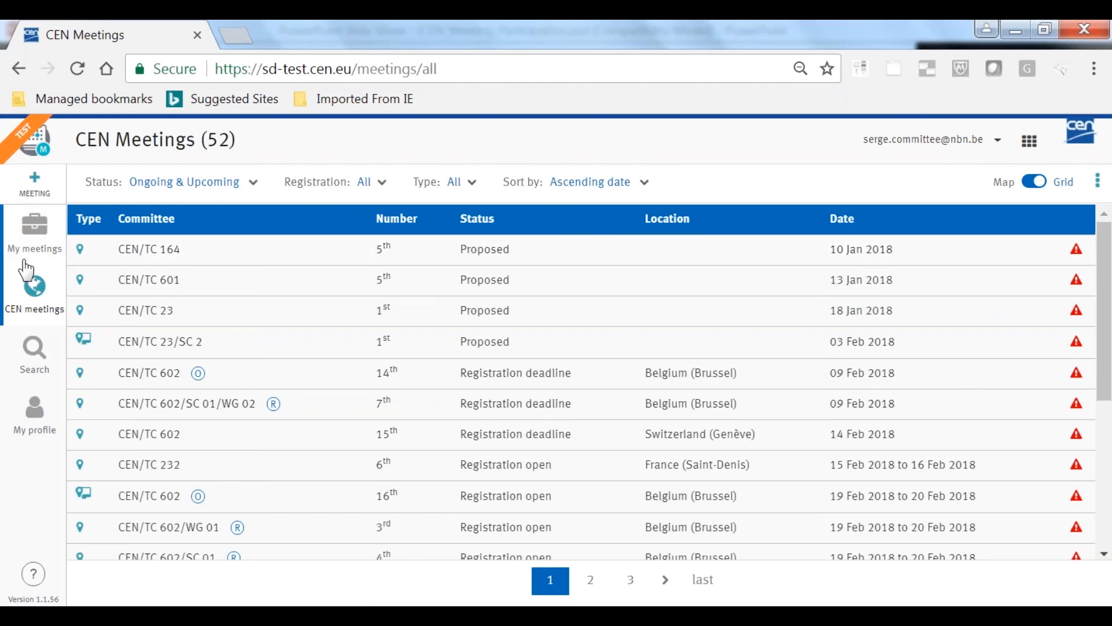
{"action": "left_click", "coordinate": [35, 229]}
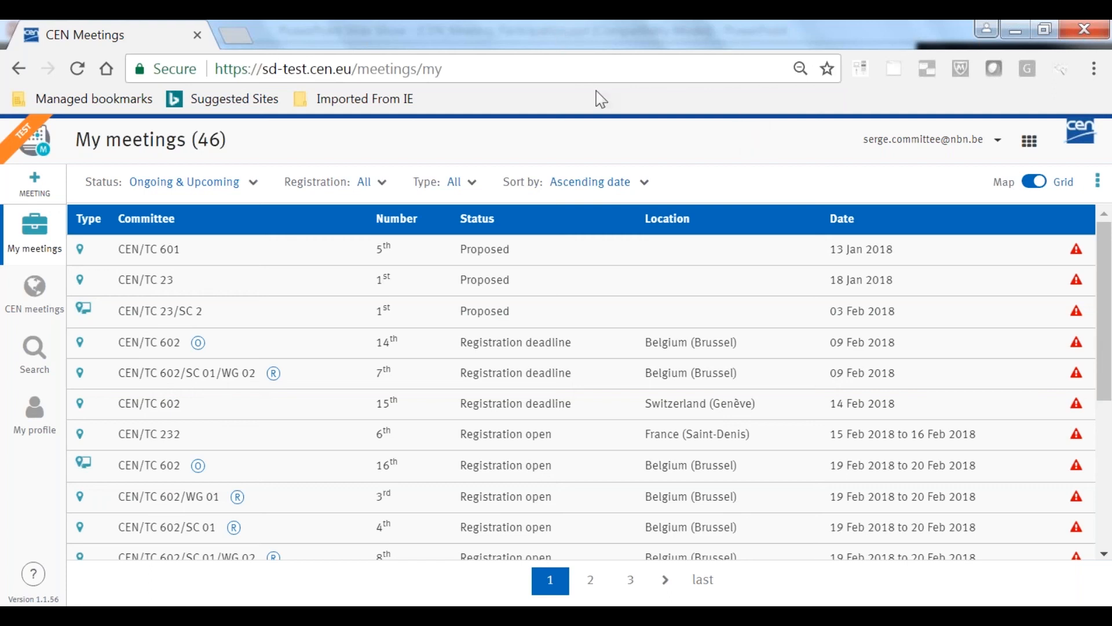
Start creating a new meeting, pick its start date two months ahead in the calendar, and proceed to the committee stage
{"action": "left_click", "coordinate": [33, 187]}
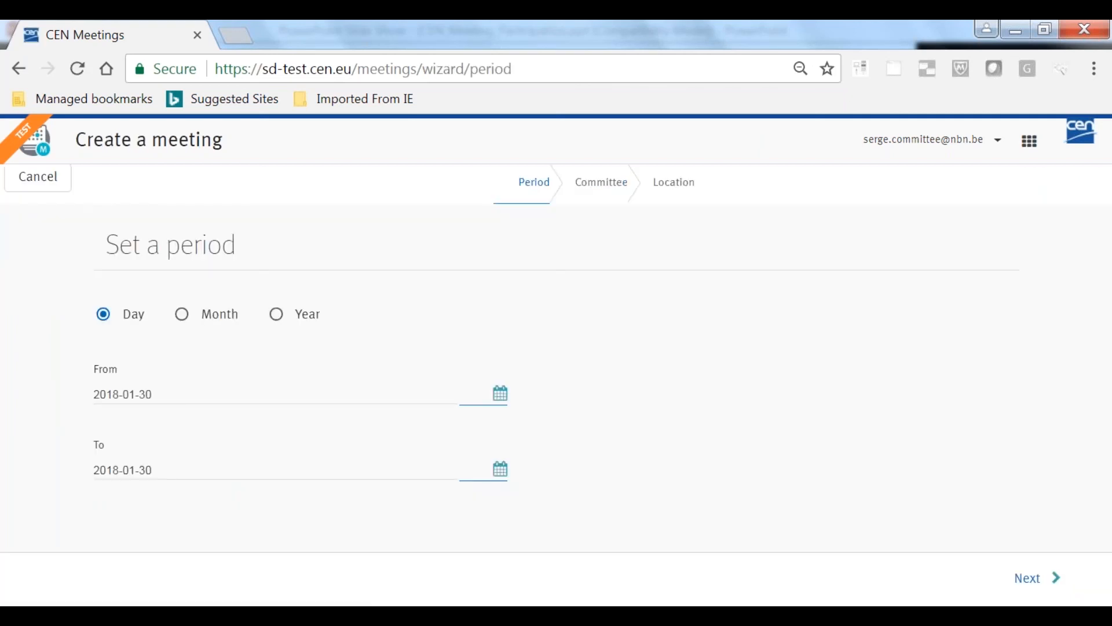
{"action": "left_click", "coordinate": [501, 400]}
{"action": "left_click", "coordinate": [325, 432]}
{"action": "left_click", "coordinate": [326, 432]}
{"action": "left_click", "coordinate": [325, 432]}
{"action": "left_click", "coordinate": [325, 432]}
{"action": "left_click", "coordinate": [265, 525]}
{"action": "left_click", "coordinate": [1022, 582]}
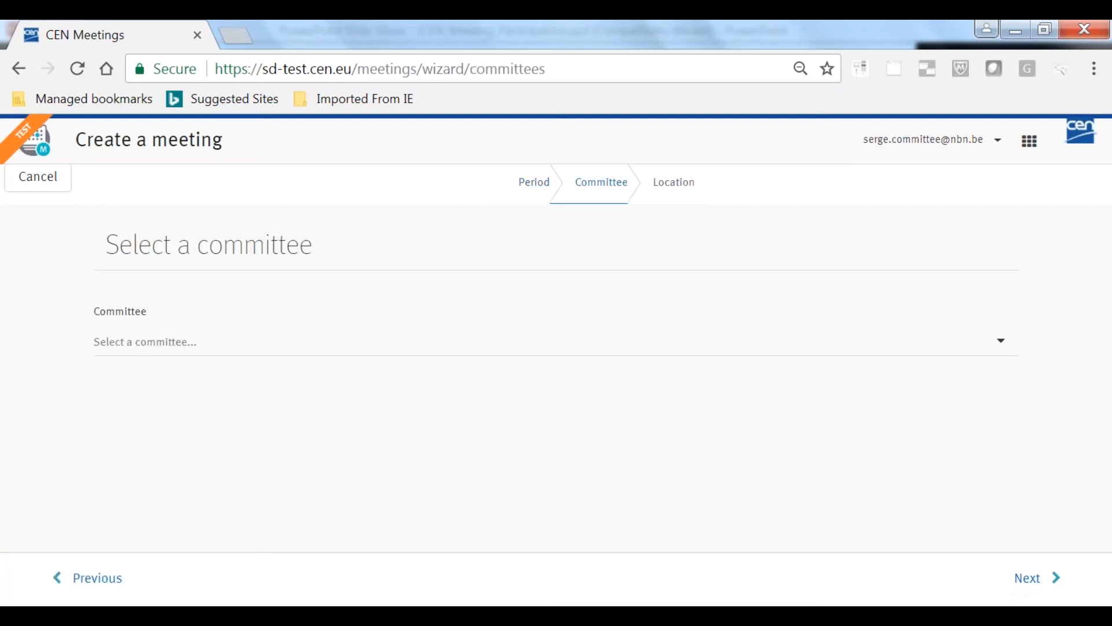
Select CEN/TC 602/WG 01 as the committee for the new meeting and proceed to the location stage
{"action": "left_click", "coordinate": [1002, 344]}
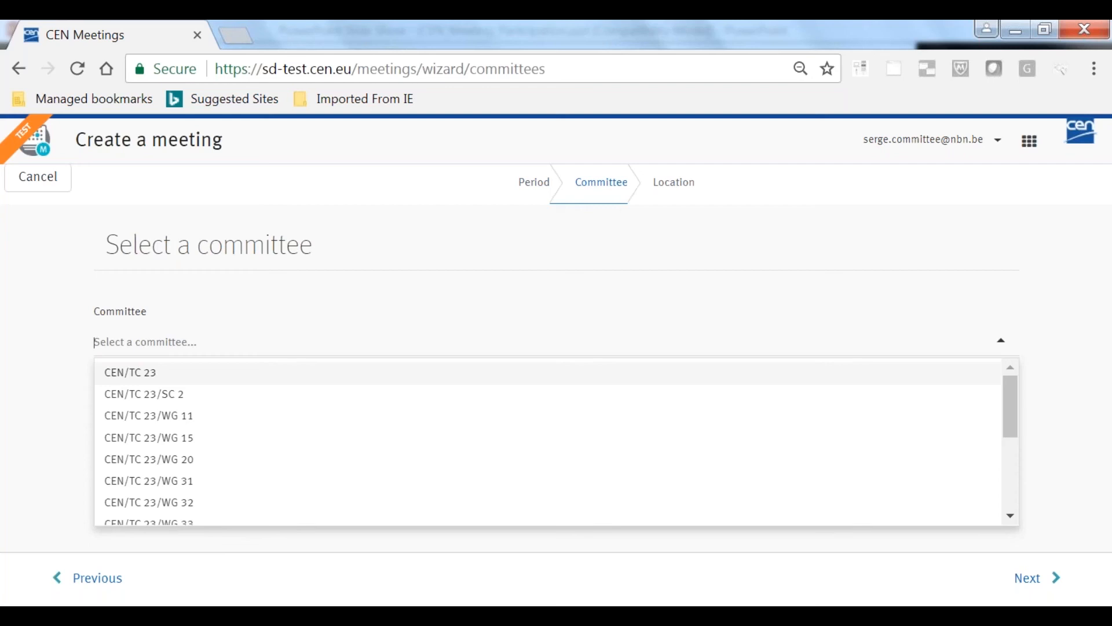
{"action": "left_click_drag", "start_coordinate": [1007, 422], "coordinate": [1019, 487]}
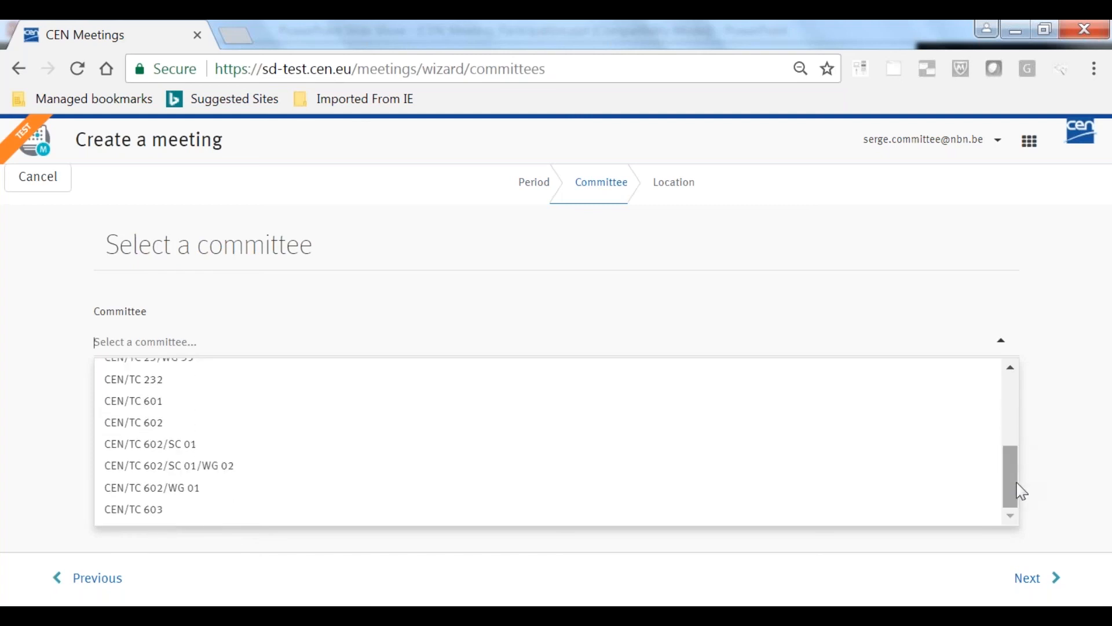
{"action": "left_click", "coordinate": [183, 489]}
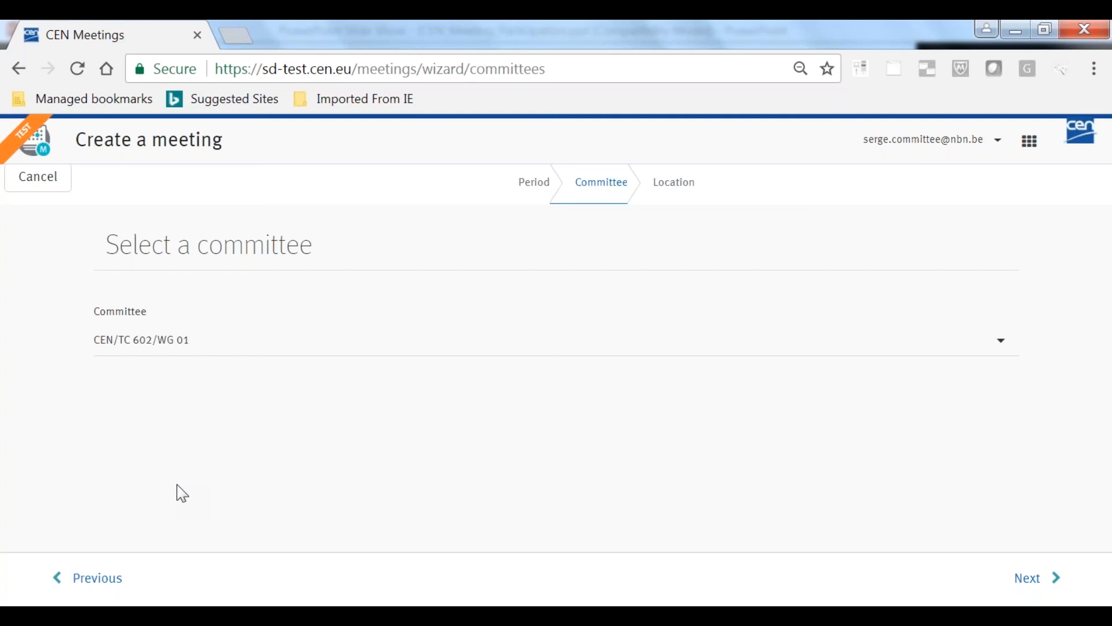
{"action": "left_click", "coordinate": [1041, 580]}
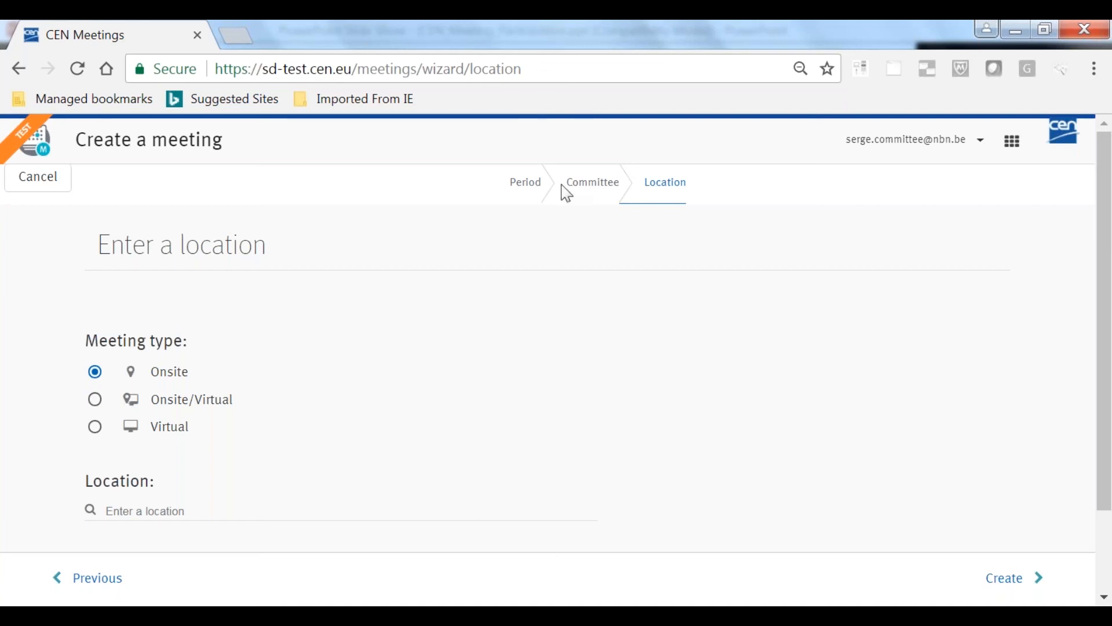
Switch to the PowerPoint slide show CEN_Meeting_Participation.ppt and advance past the closing questions slide
{"action": "key", "text": "alt+Tab"}
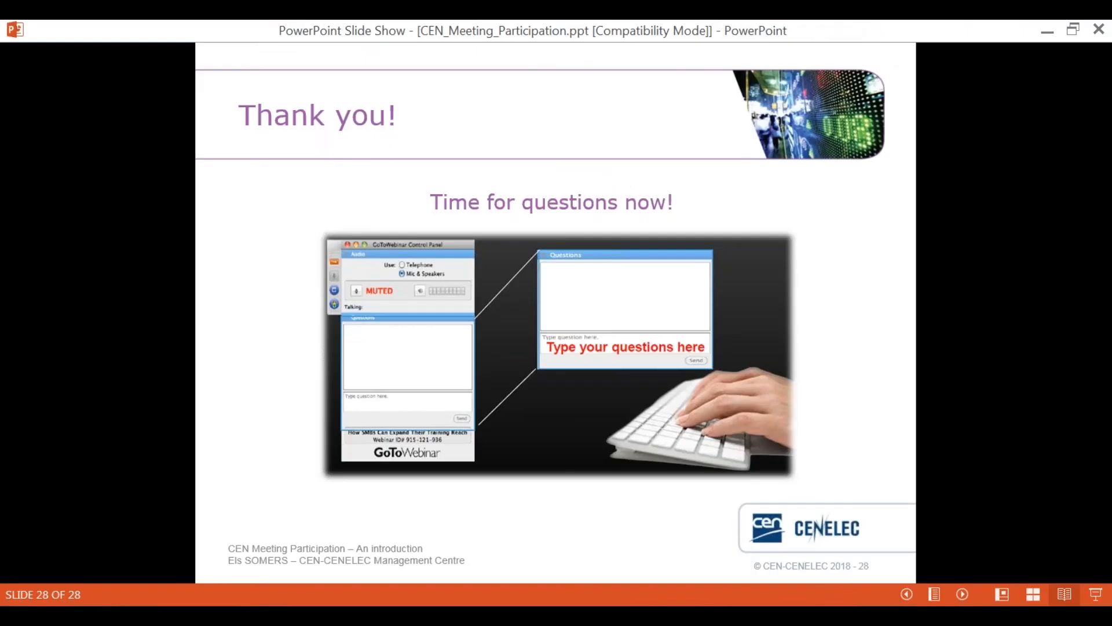
{"action": "key", "text": "Right"}
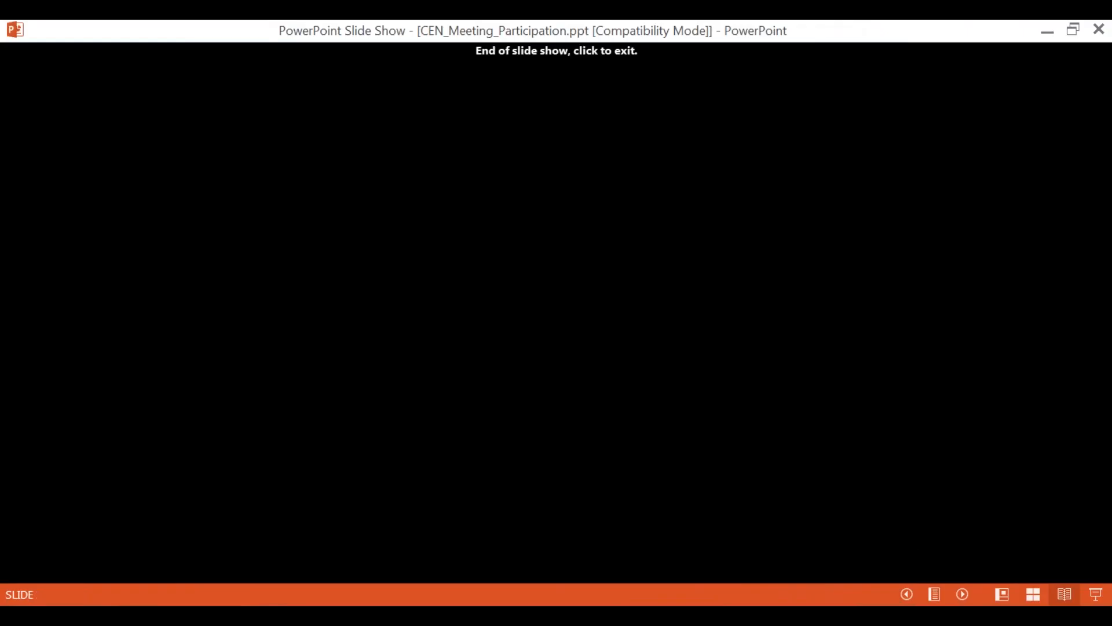